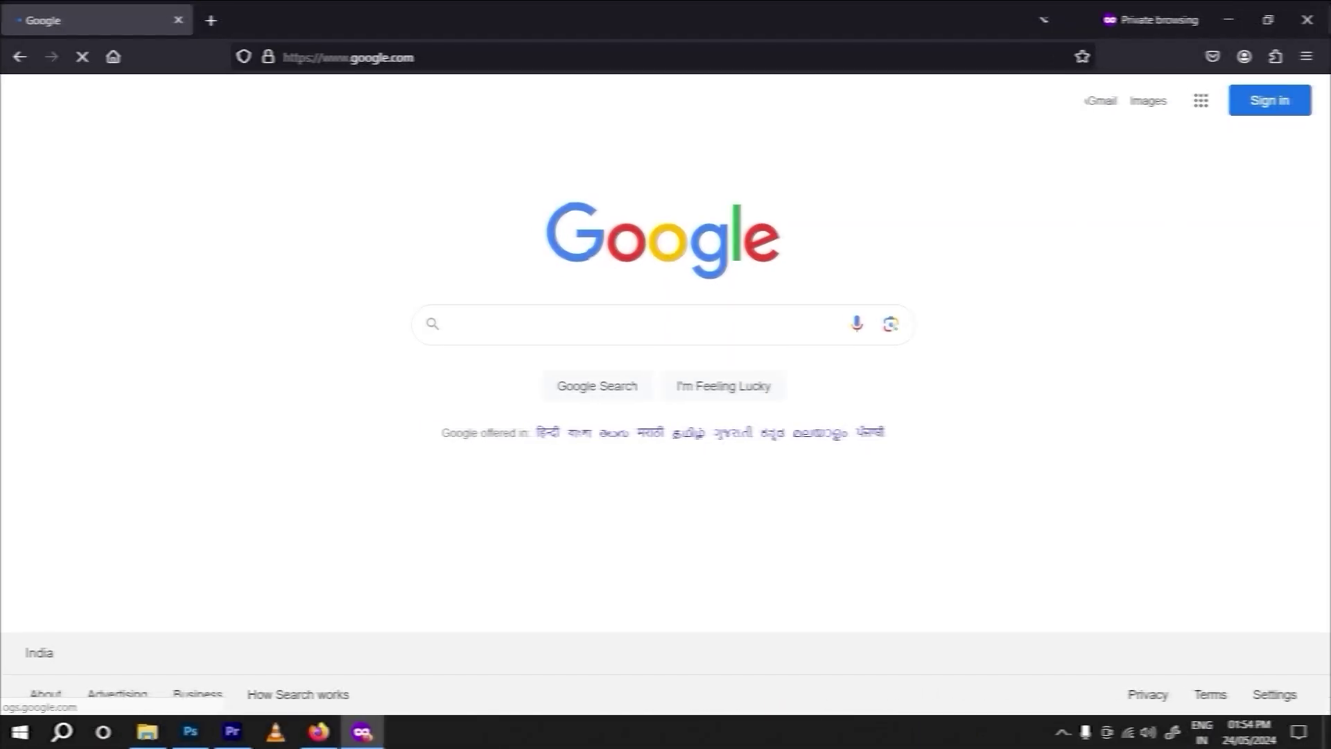
Step: Search Google for 'google cloud free tier' and start the Google Cloud free trial sign-up
text(g)
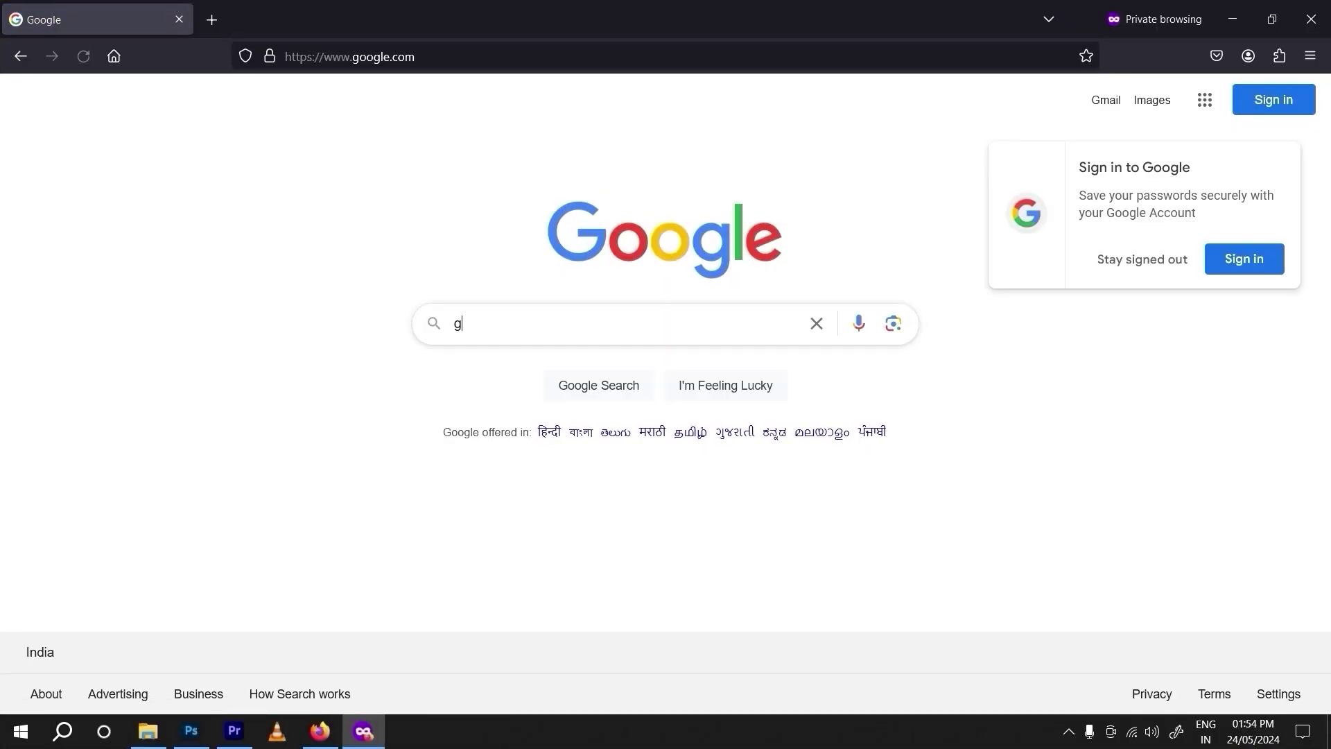
text(oogle cloud free tier)
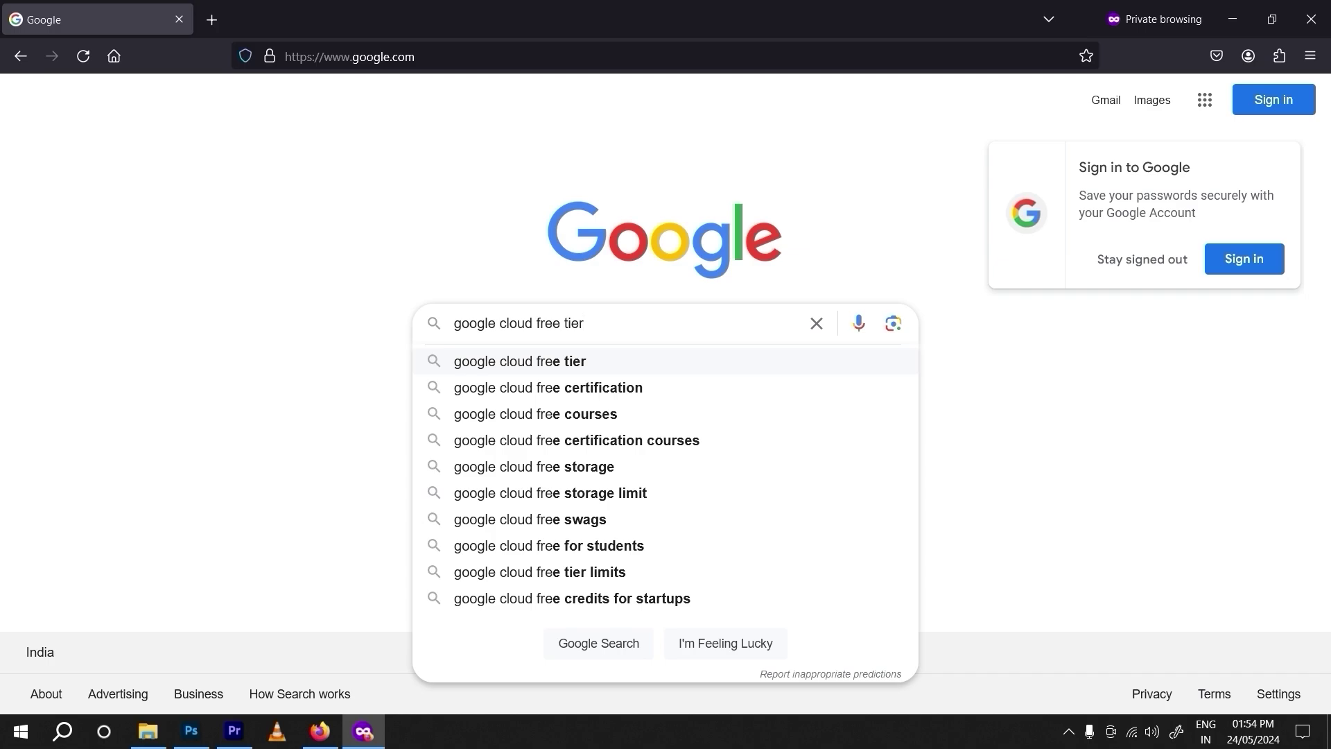
key(Return)
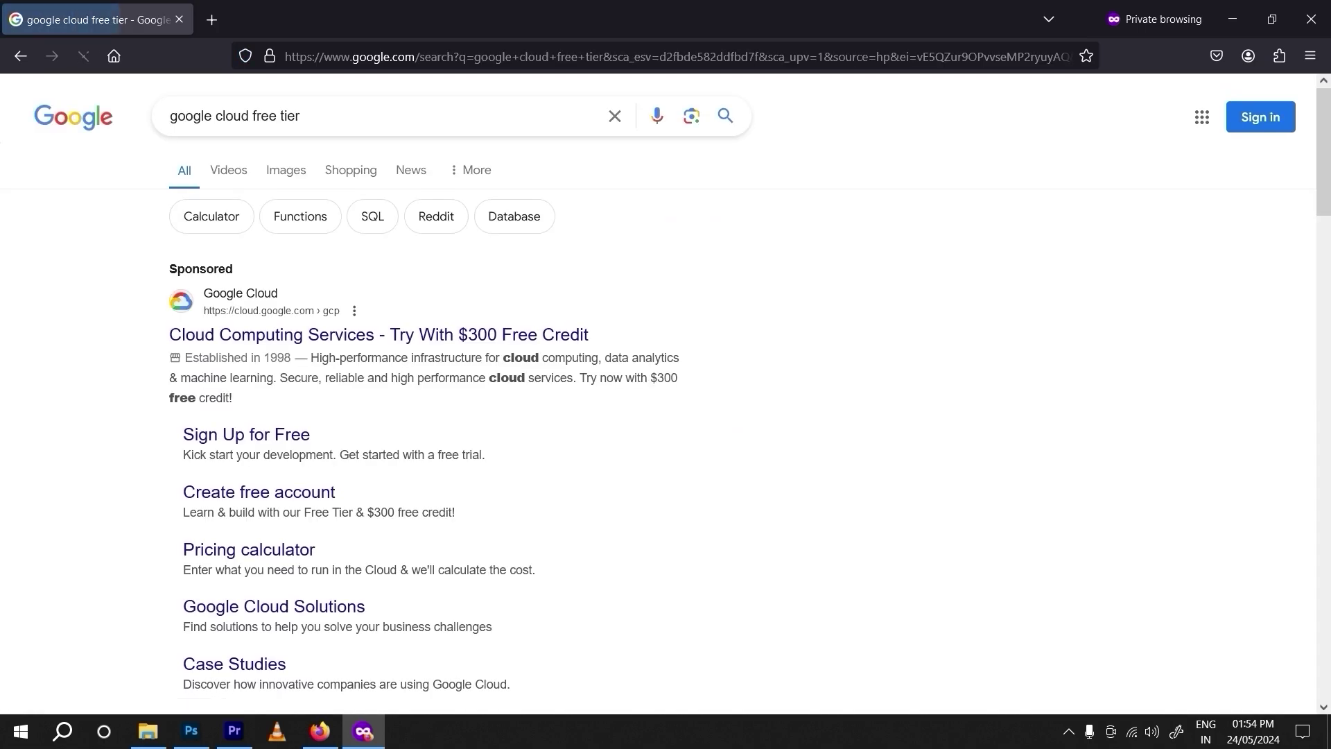
click(367, 337)
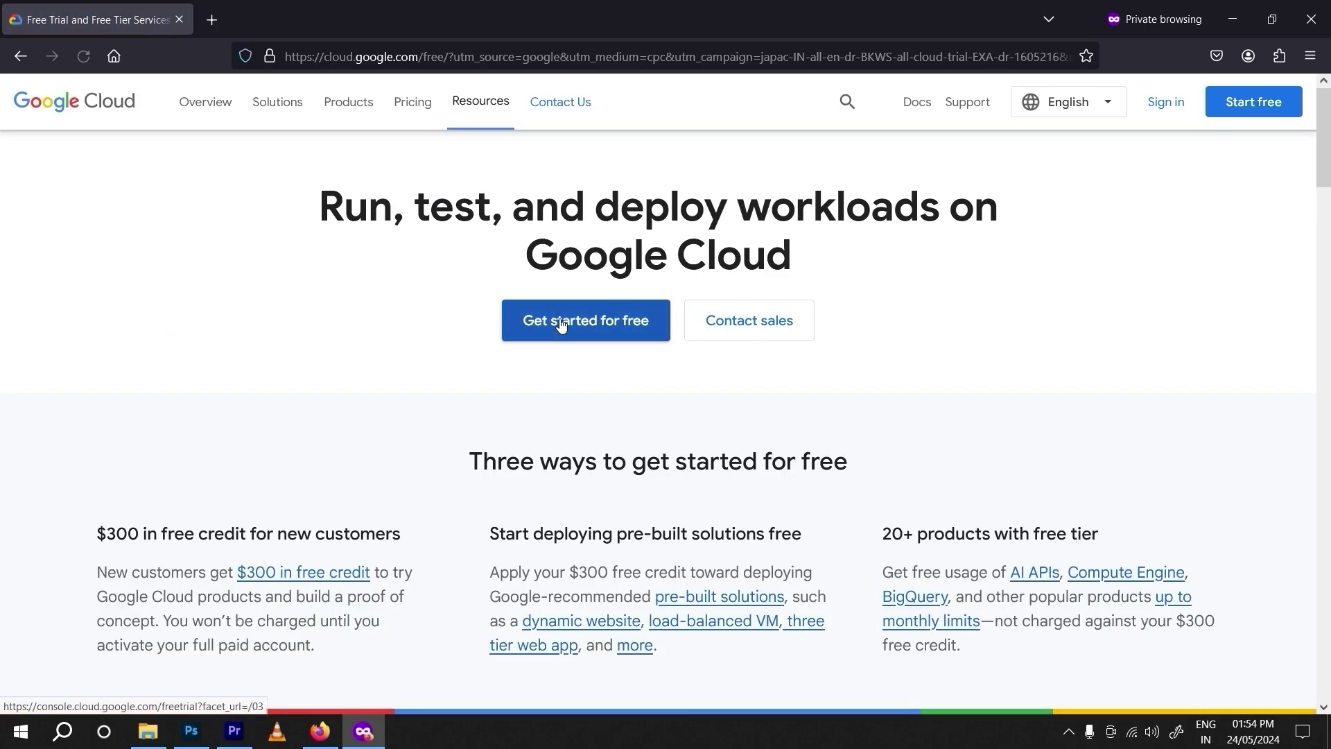
click(582, 338)
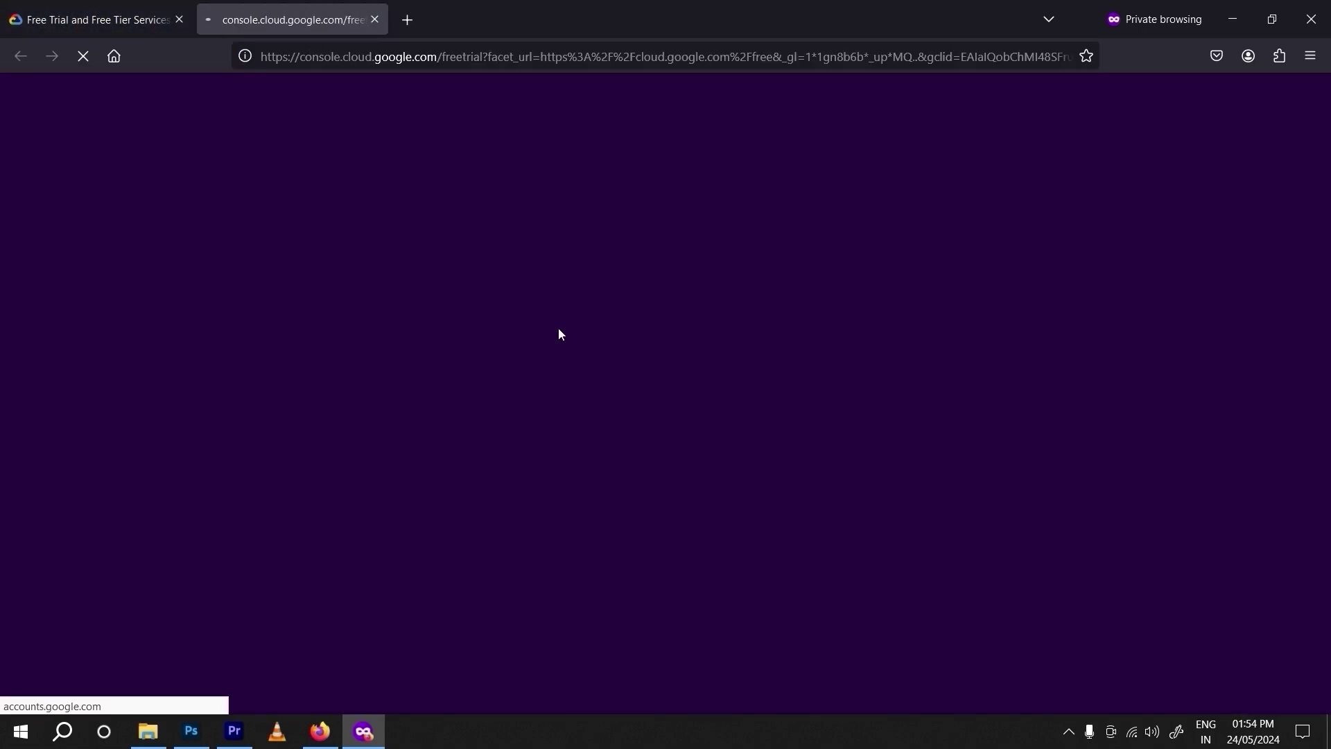
Step: Sign in with the account email and password, then skip the profile suggestions
text(emailreamco)
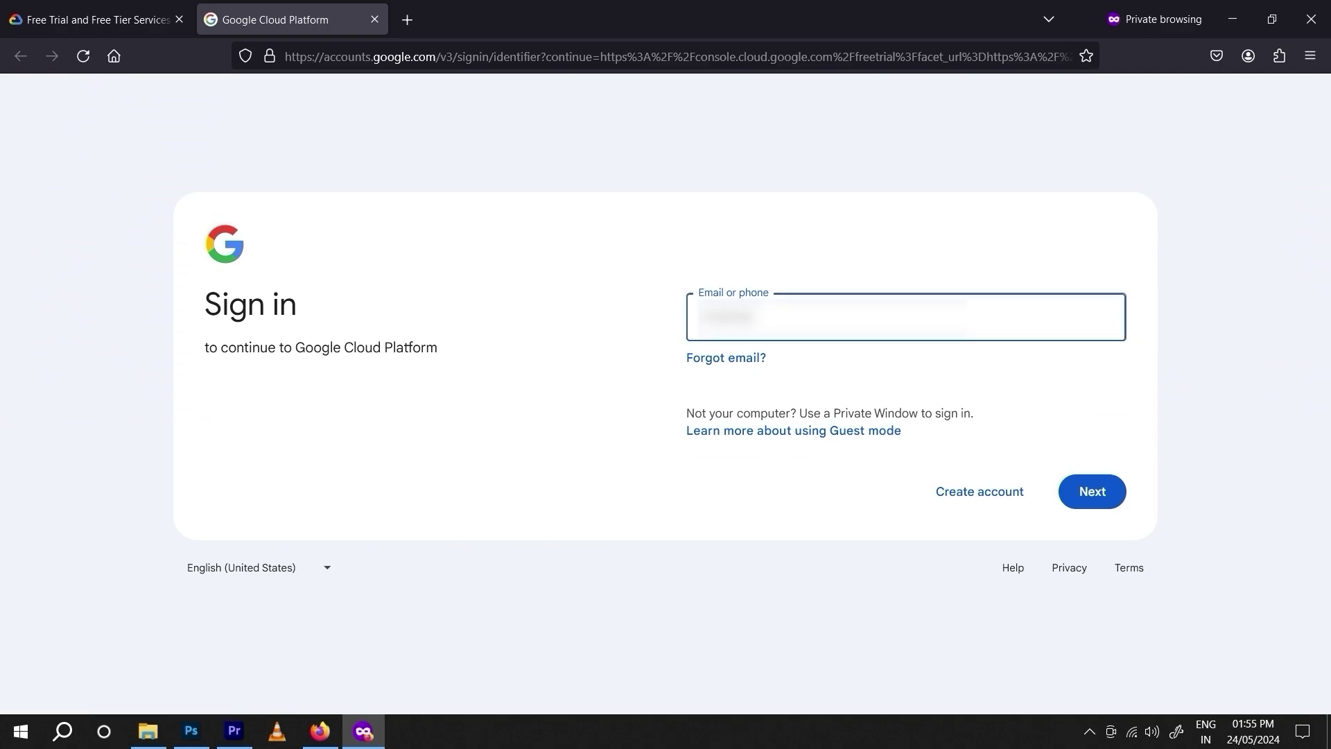
key(Return)
text(*************)
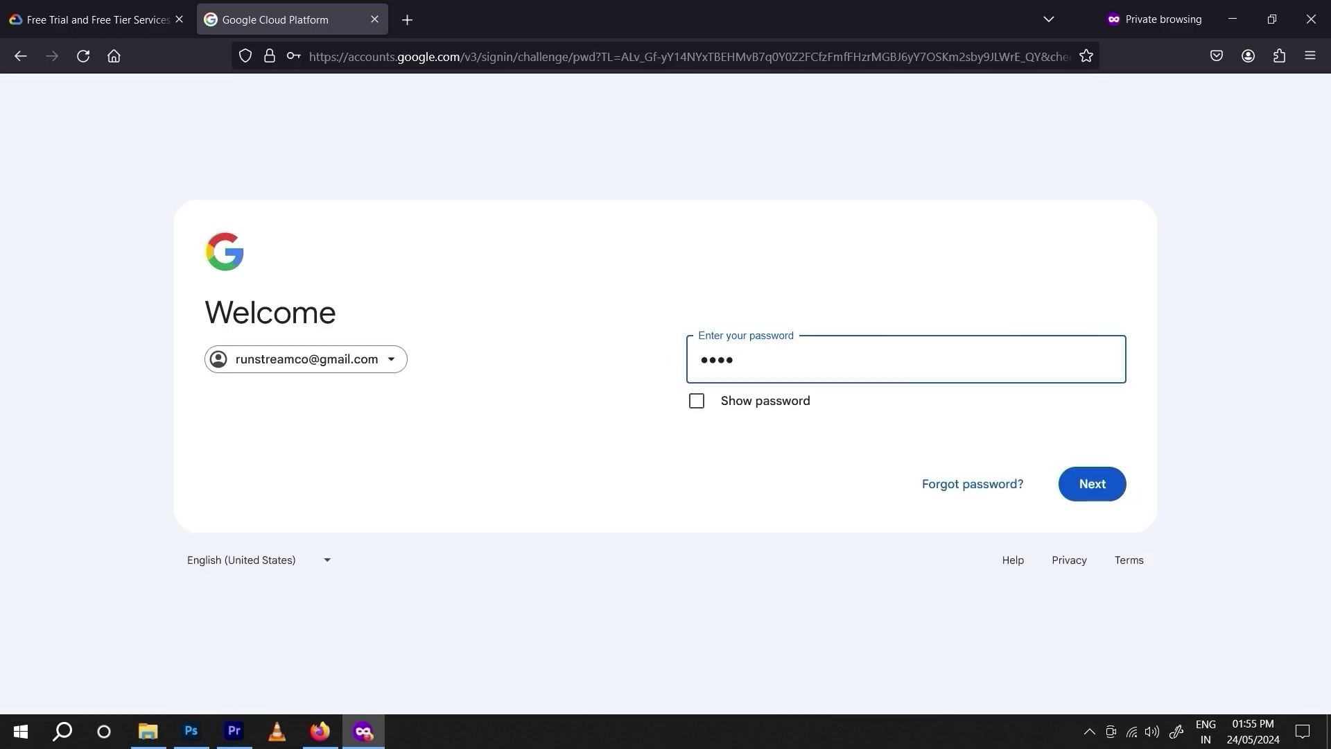
key(Return)
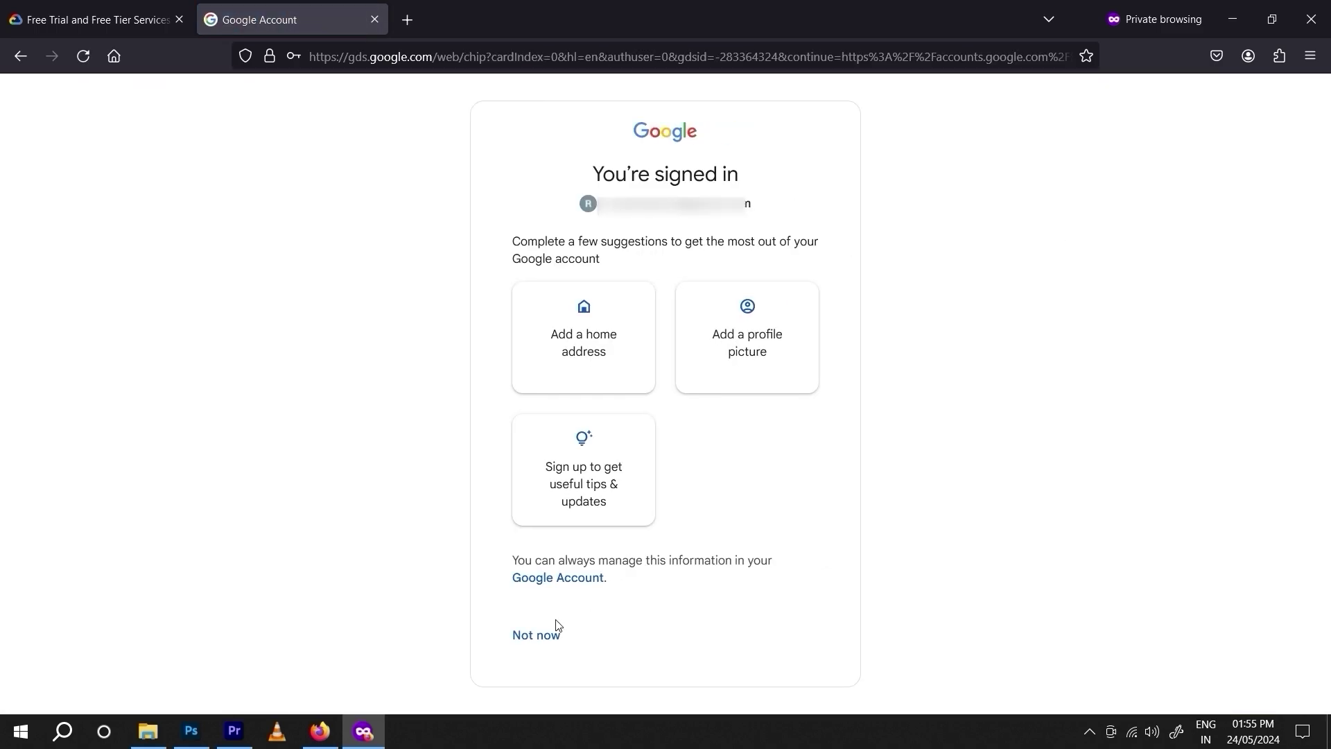
click(539, 628)
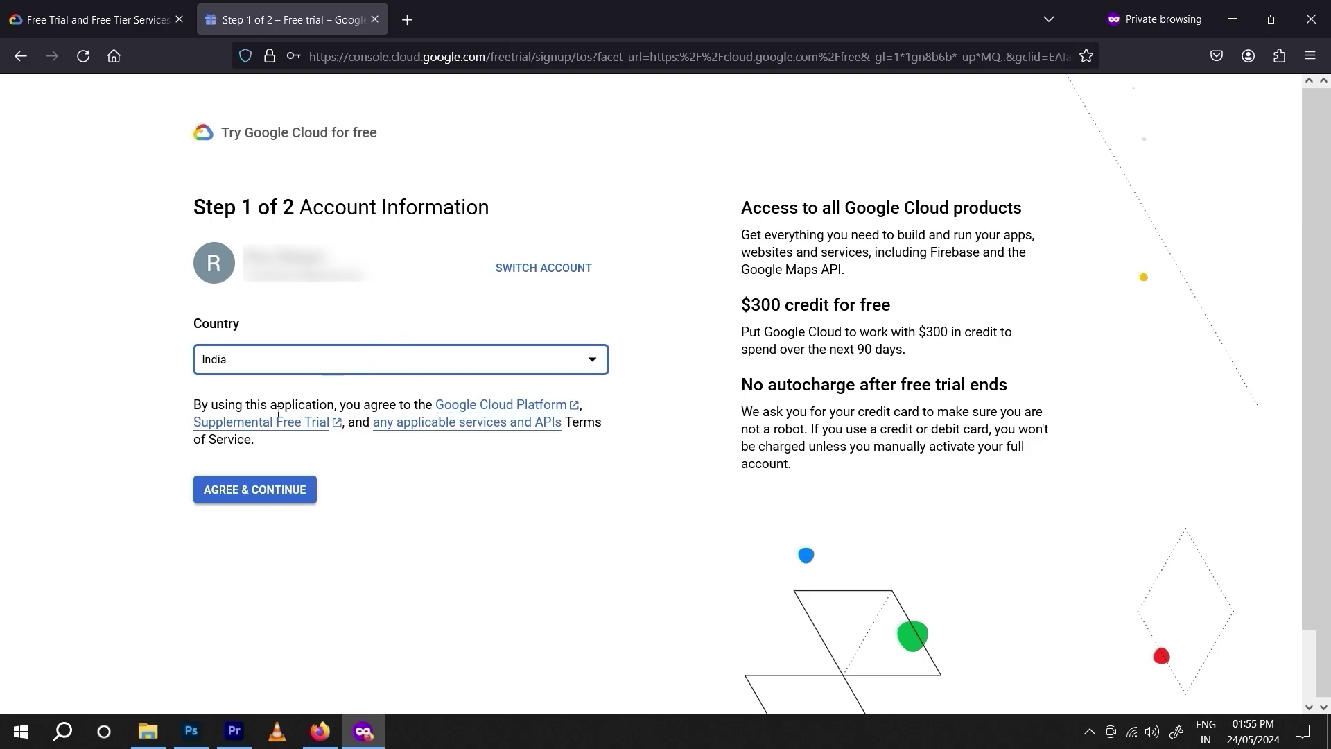
Step: Keep India as the country for the free trial
click(287, 373)
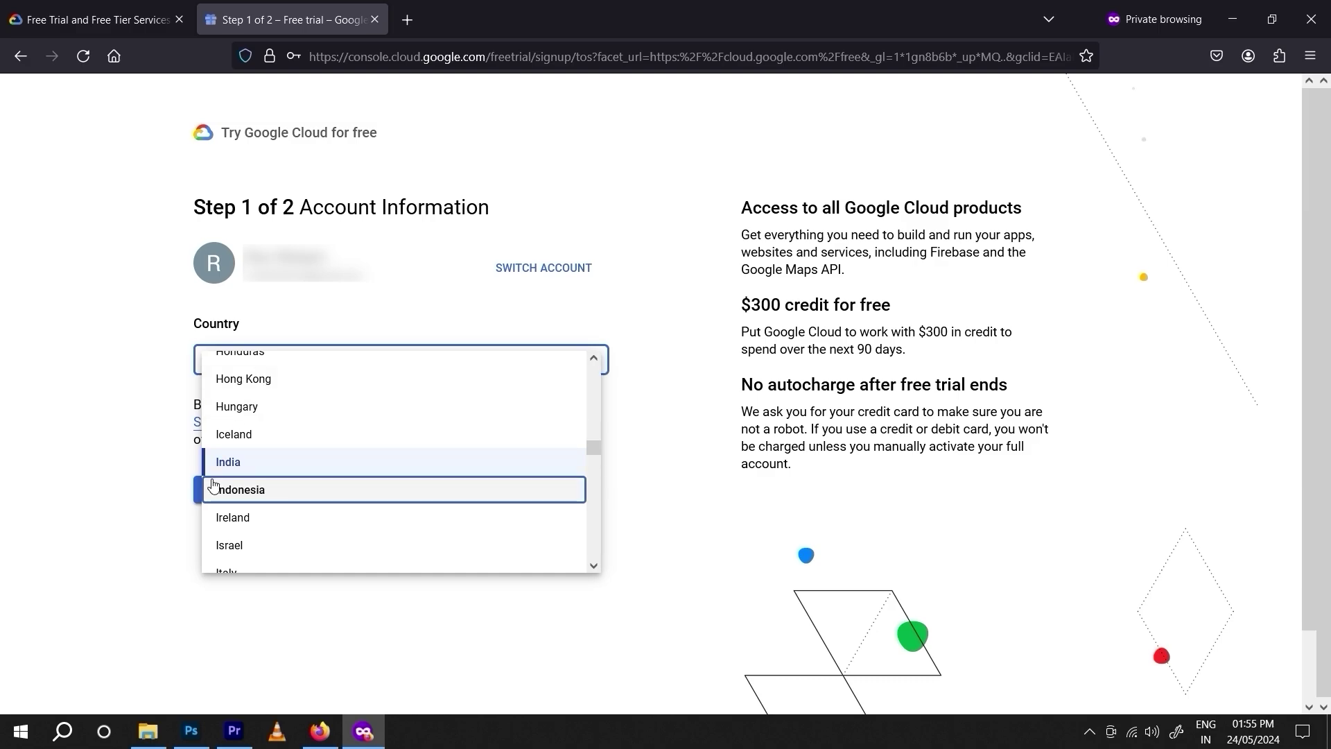
click(231, 463)
click(482, 485)
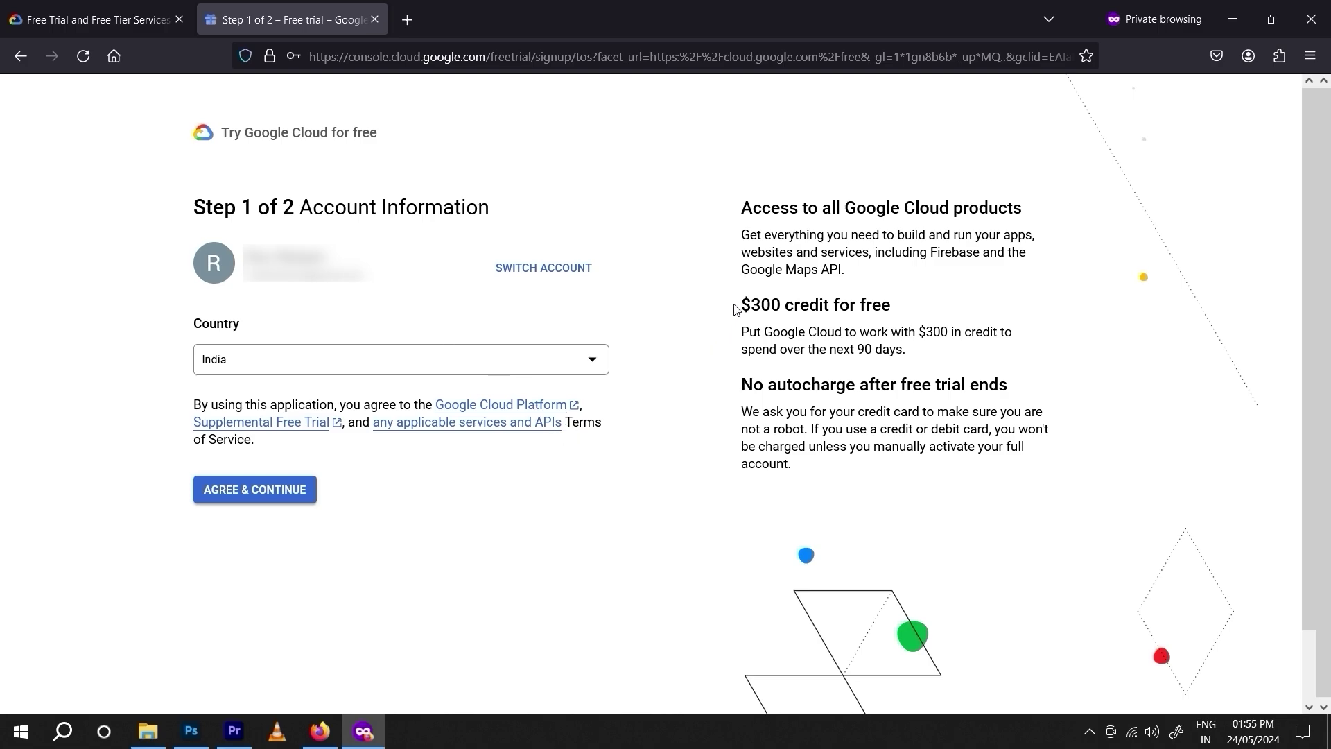
Step: Review the $300 credit and no-autocharge benefits, then accept the terms with Agree & Continue
drag(749, 200, 1027, 221)
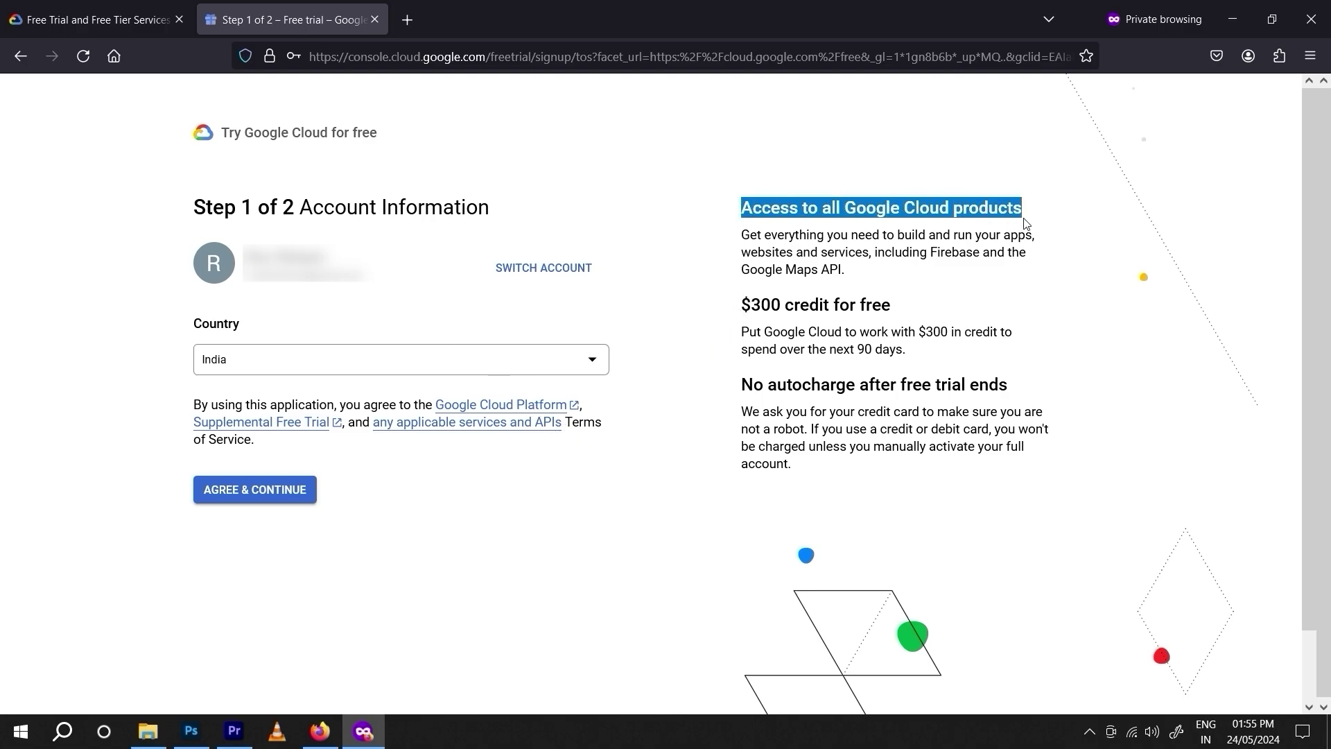
drag(728, 309, 896, 309)
drag(737, 334, 922, 351)
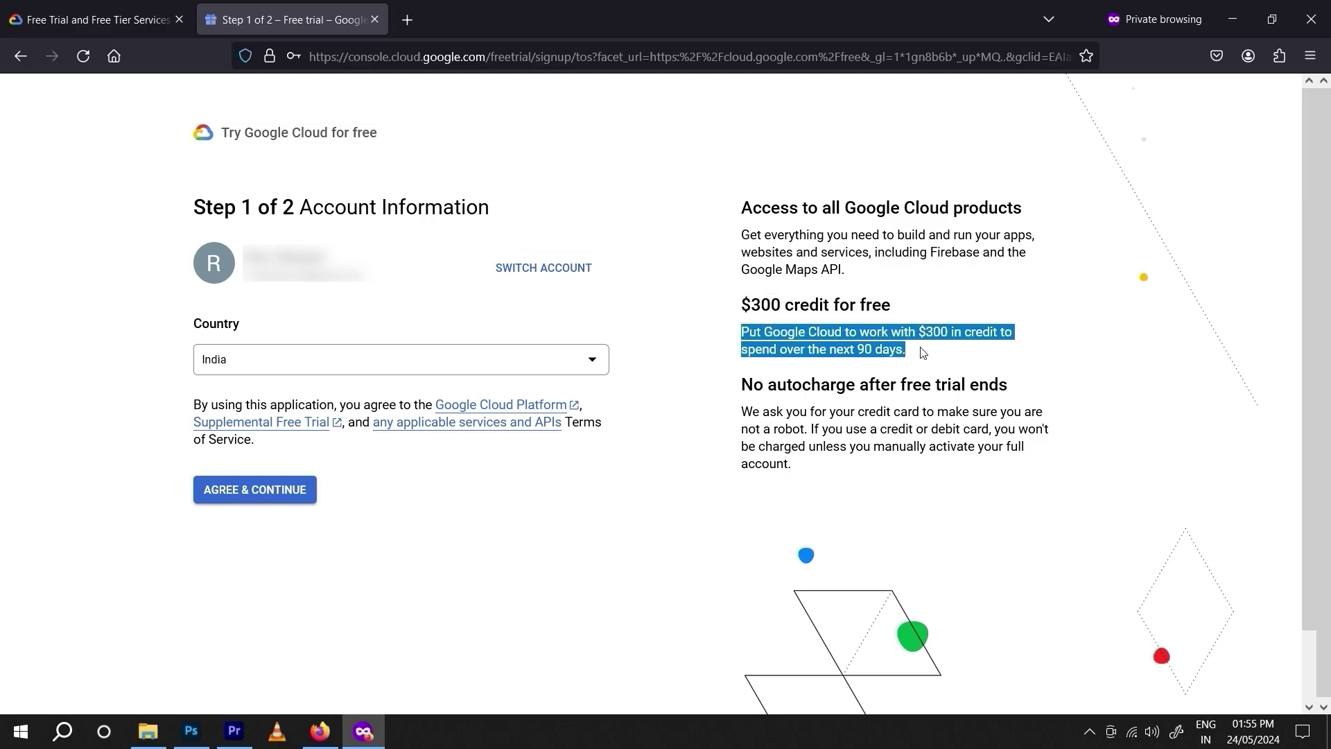
click(921, 351)
drag(737, 386, 1011, 386)
click(1010, 386)
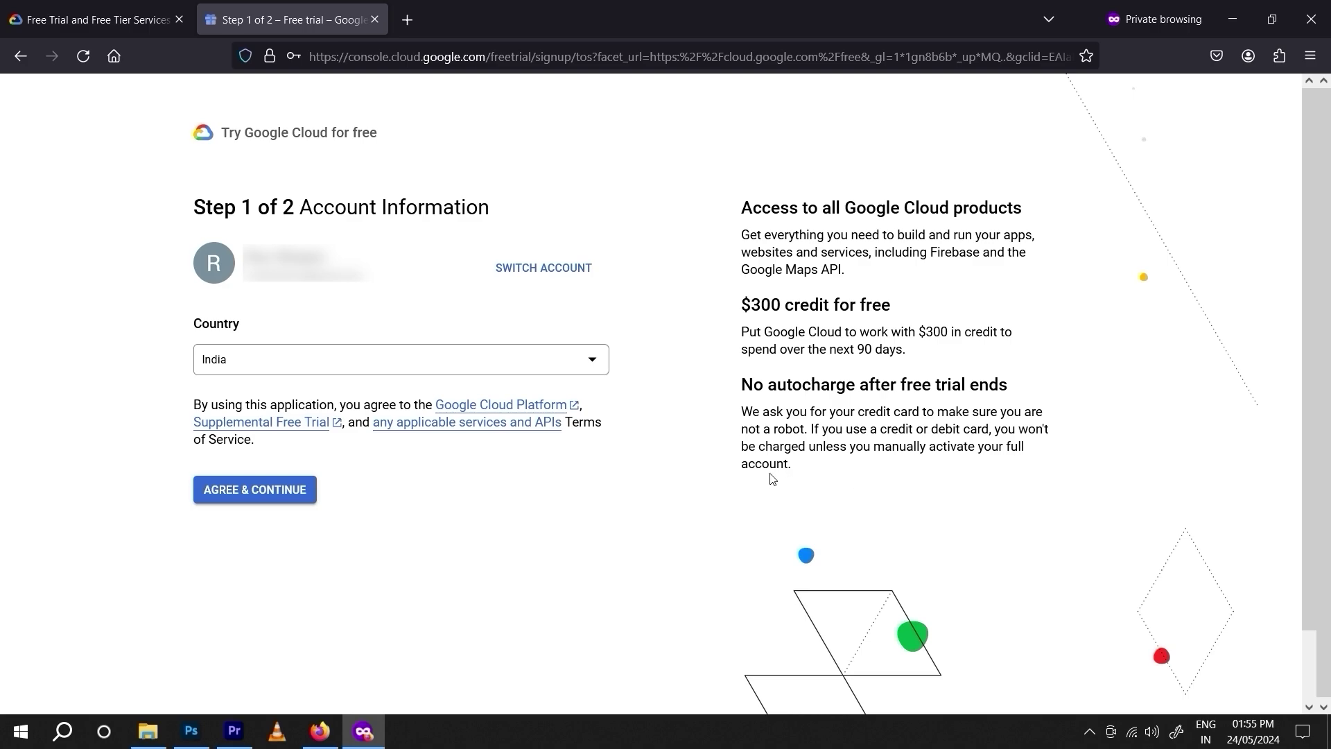
drag(752, 412, 964, 447)
click(964, 447)
click(255, 501)
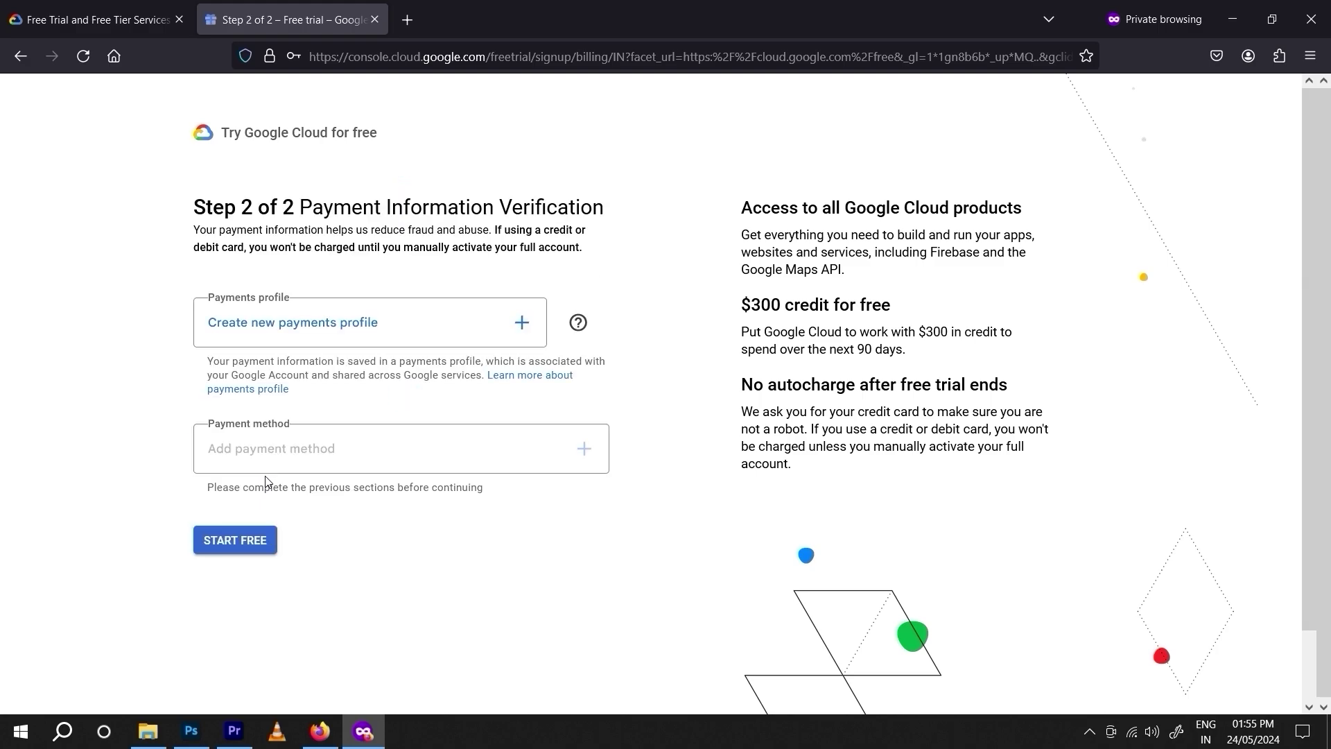
Step: Start a new payments profile with profile type Organization and begin entering the organization name
click(334, 321)
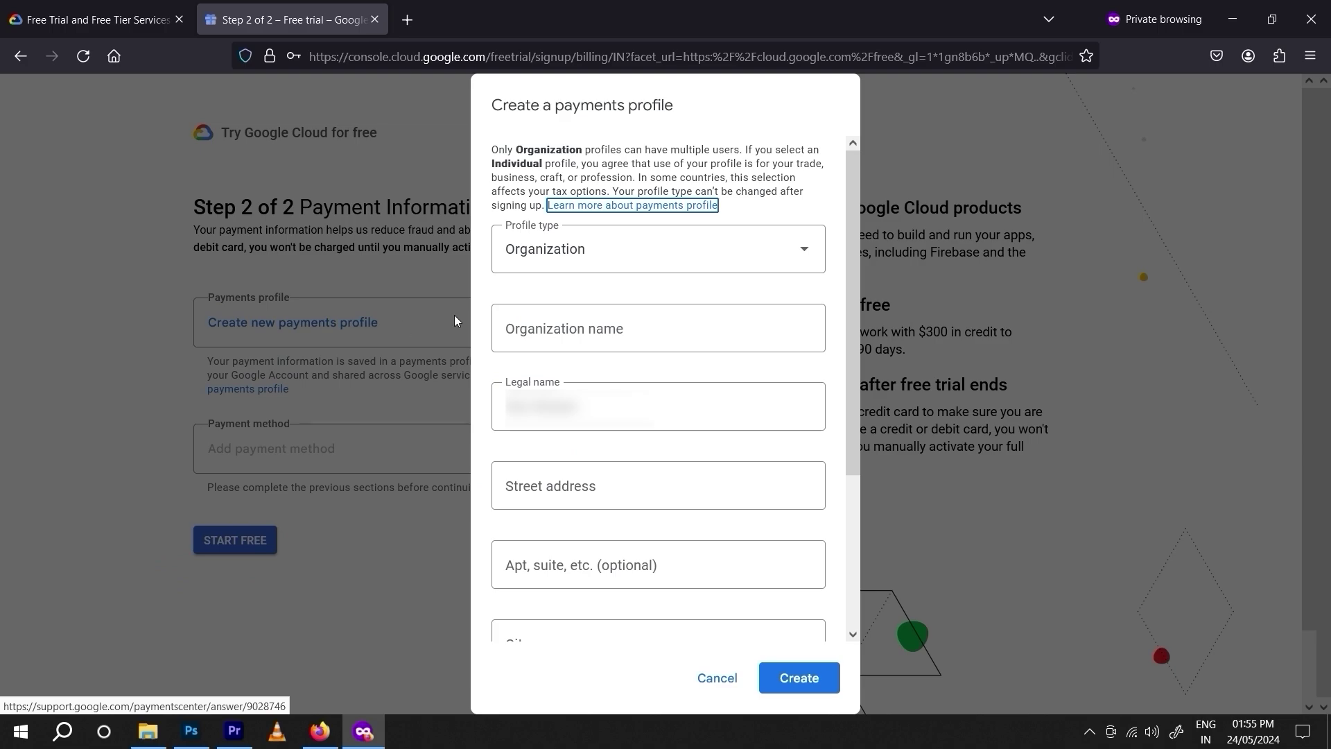
click(556, 246)
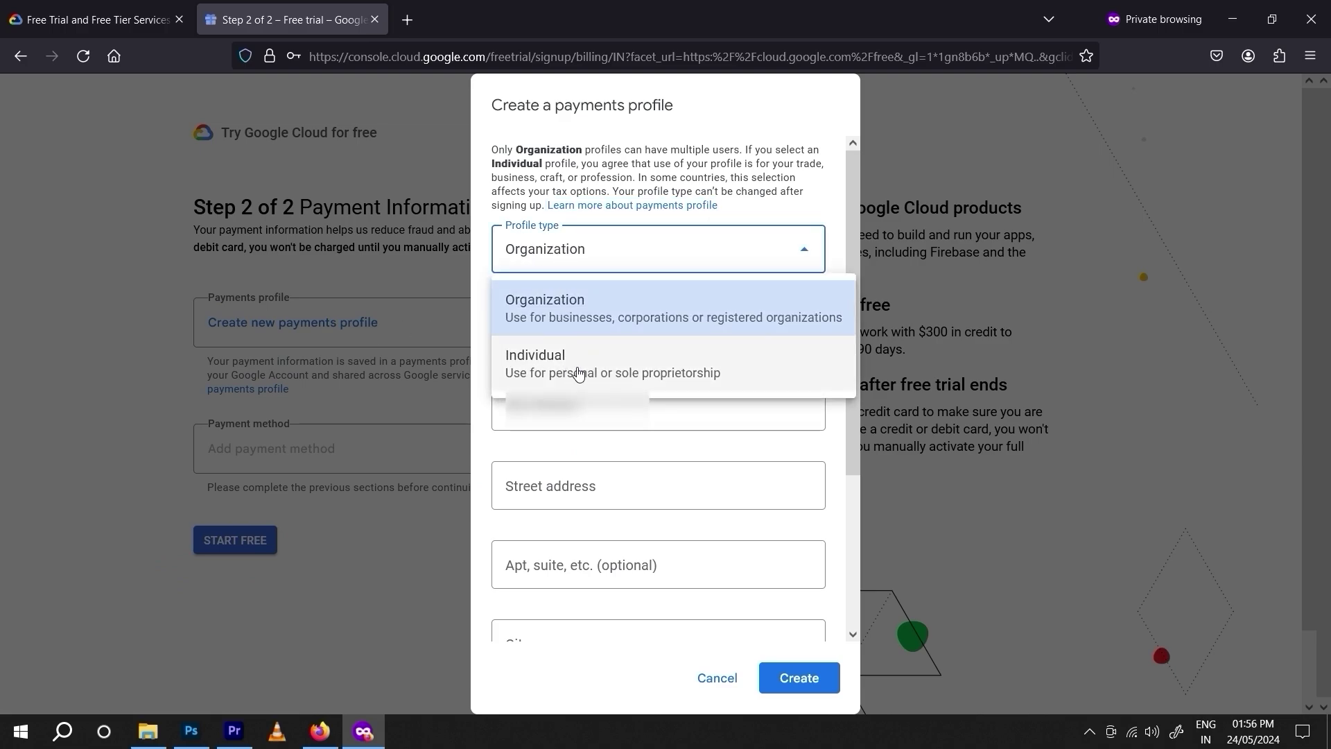
click(594, 326)
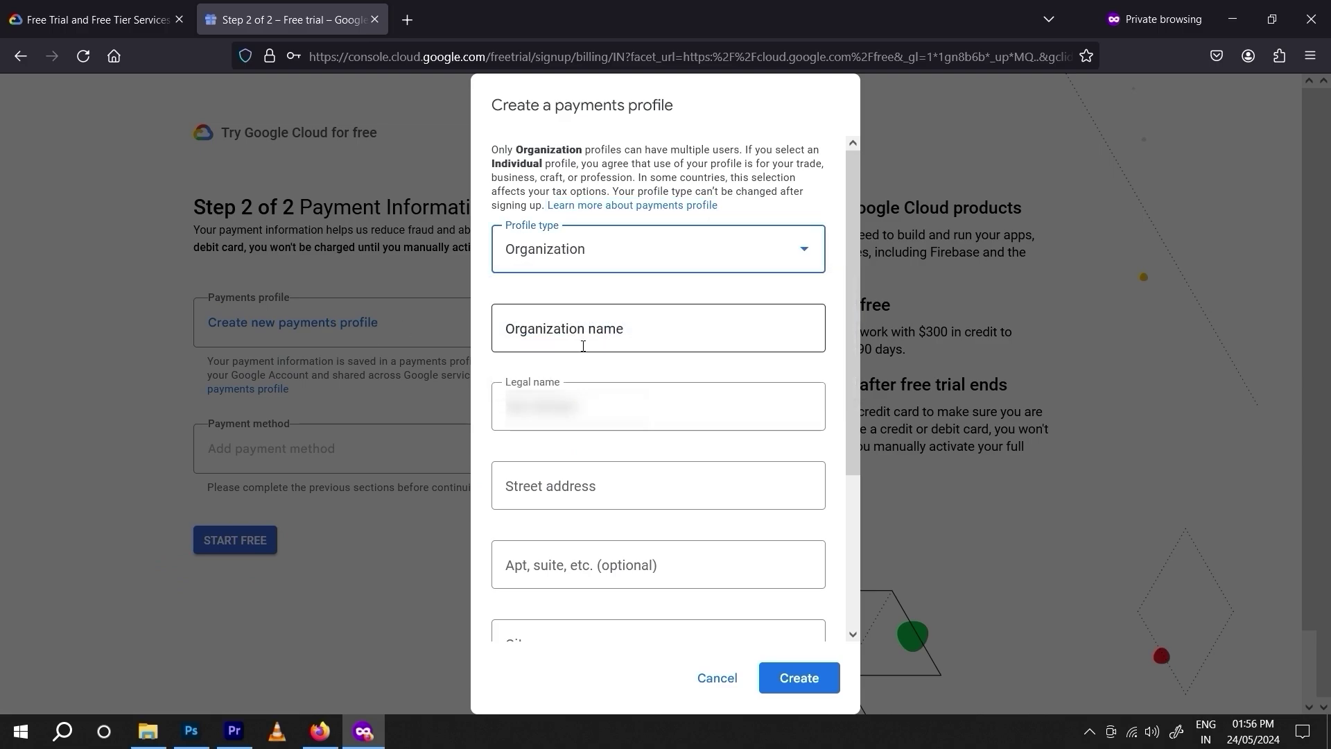
click(588, 331)
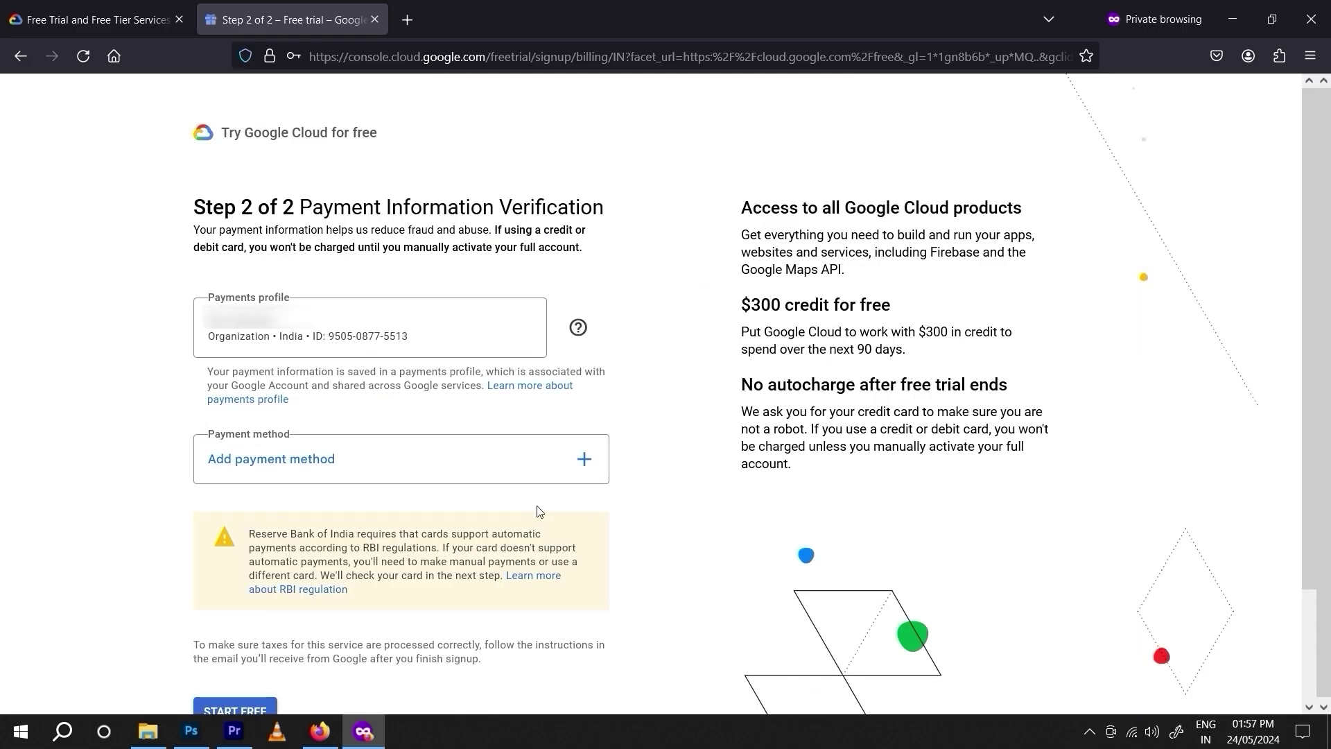
Step: Add a Visa credit card as the payment method and start the free trial
click(410, 461)
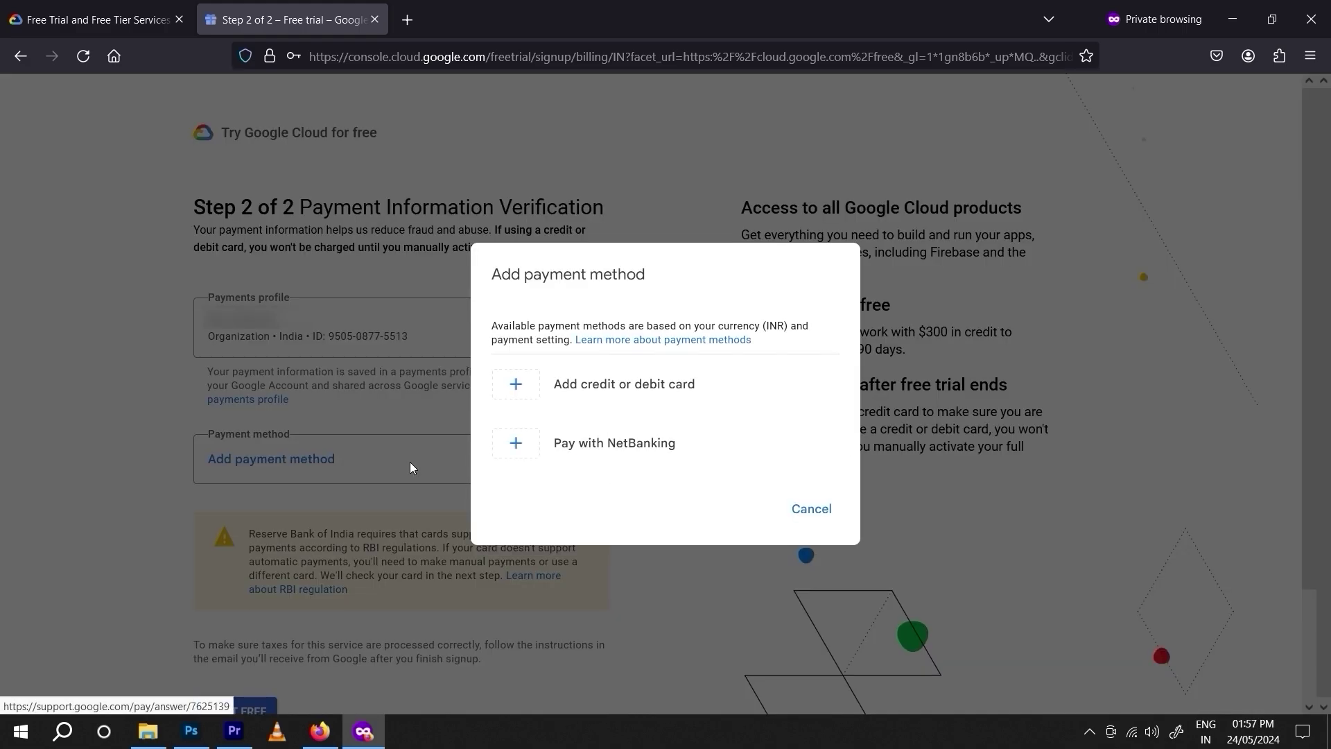
click(625, 391)
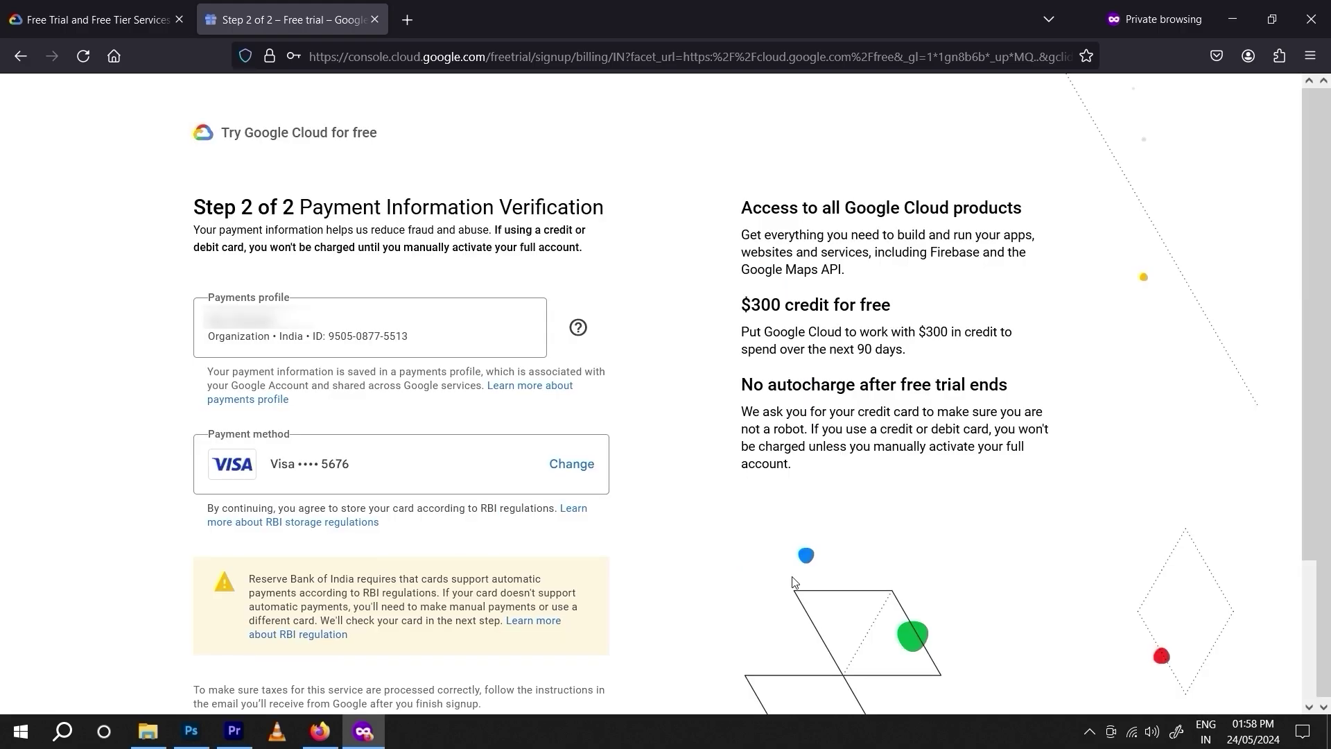
scroll(581, 499, down, 3)
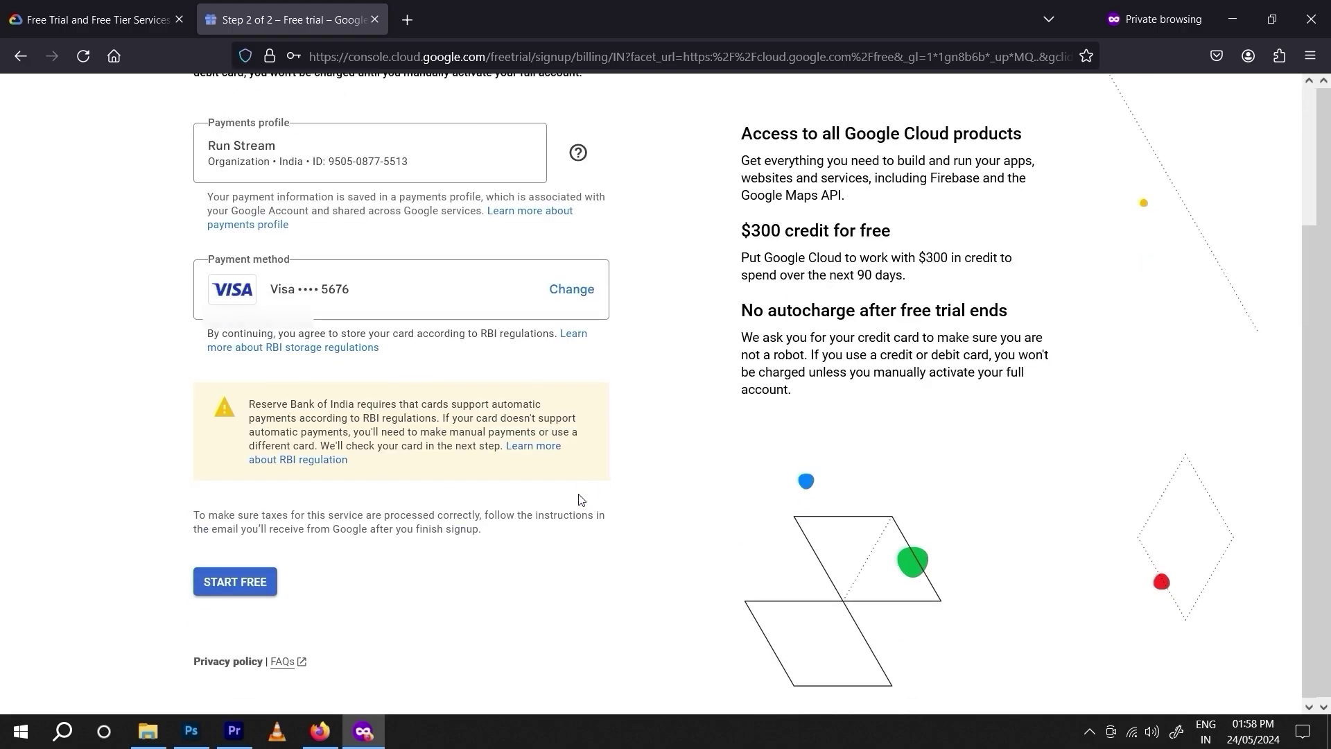
click(236, 583)
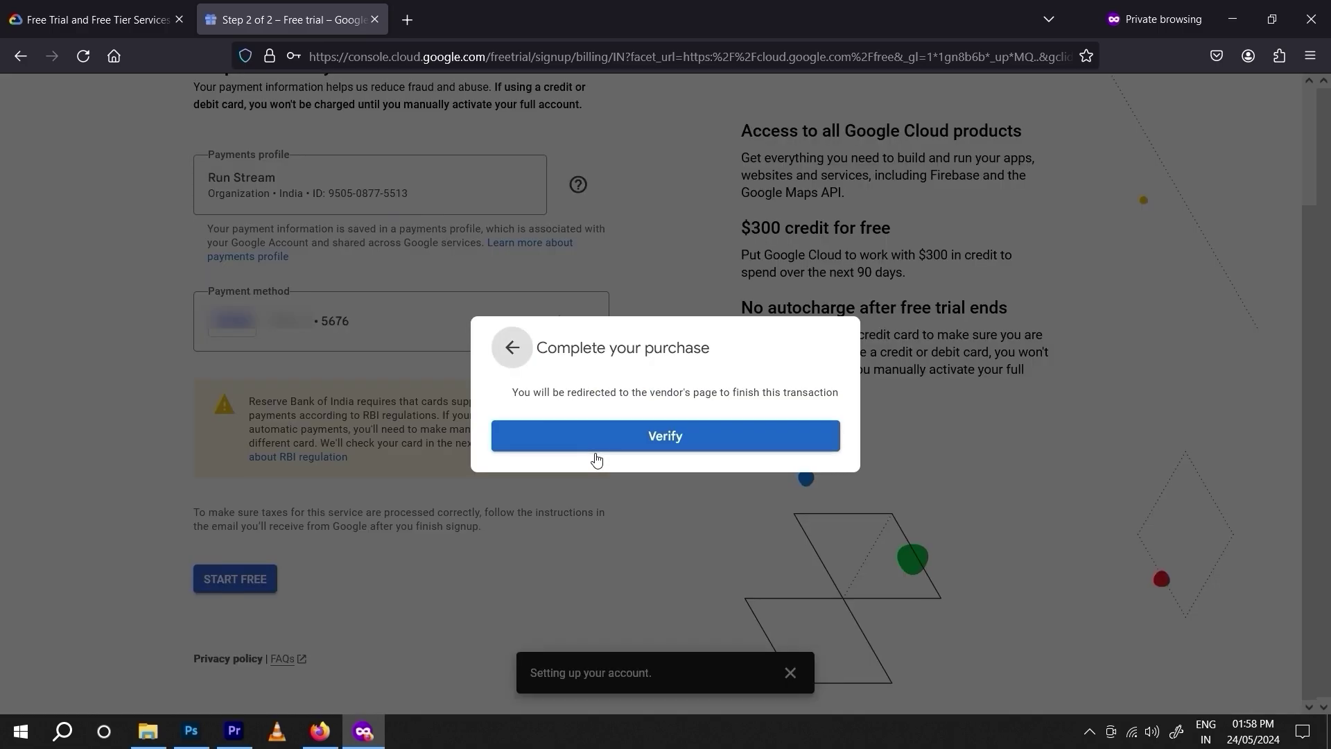
Step: Verify the ₹2.00 card charge on the HDFC Bank page by submitting the one-time password
click(671, 438)
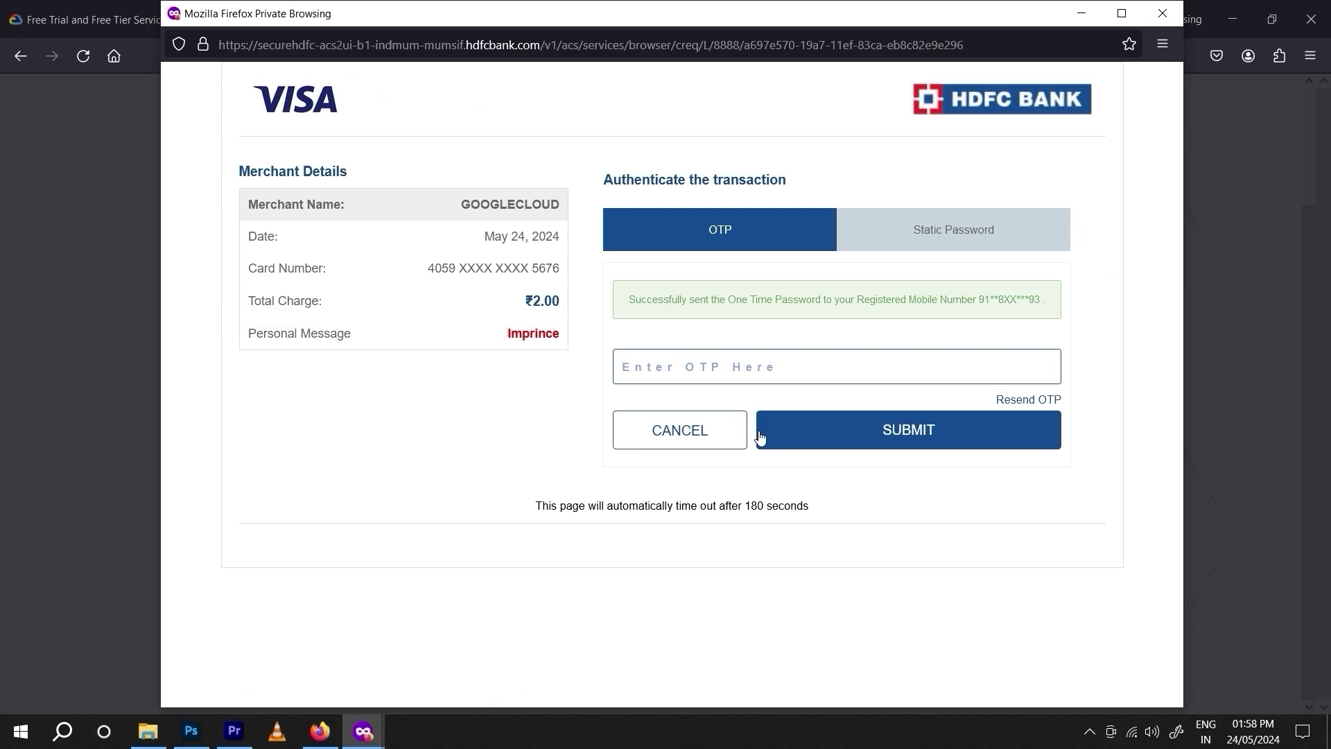
text(••••)
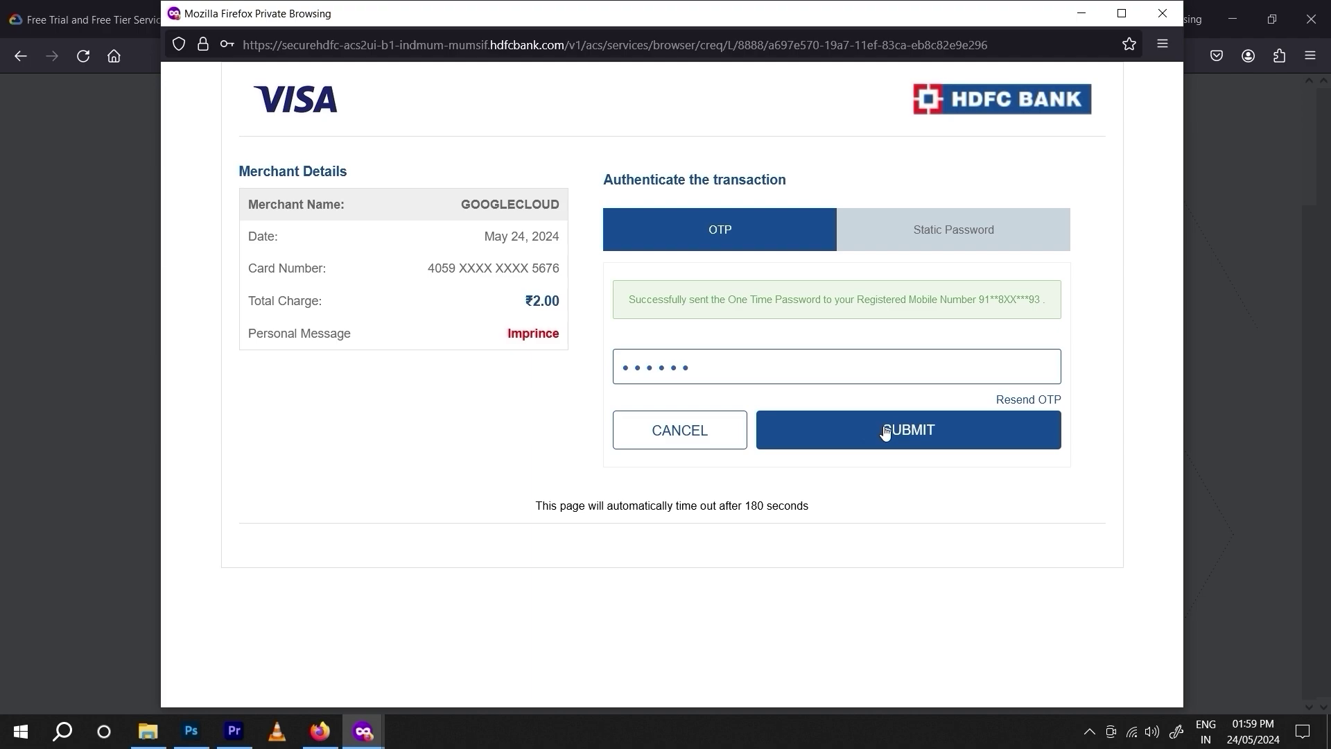
click(885, 431)
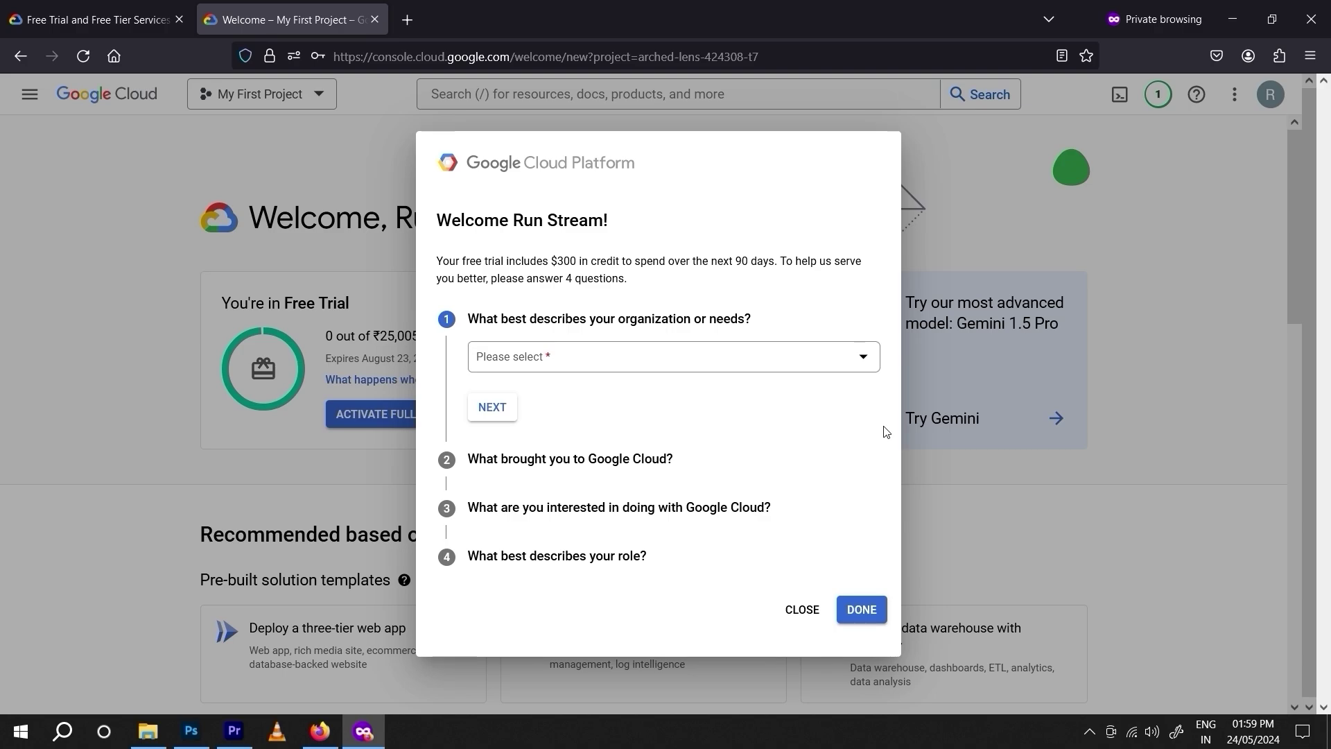
Step: Answer the first two welcome questions, choosing Build / test a proof of concept
click(658, 356)
click(534, 451)
click(564, 413)
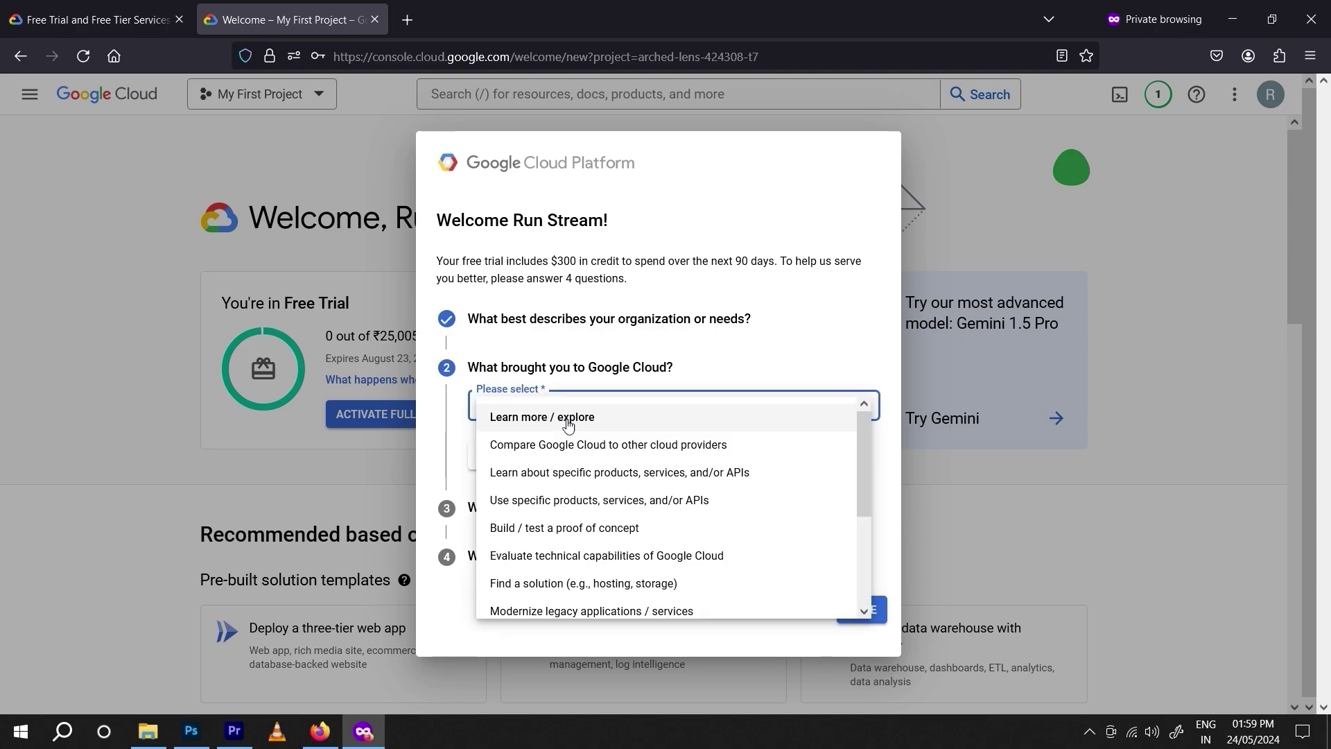
click(542, 528)
Step: Mark I'm not sure yet and Storage / backup as interests, then pick a role for question 4
click(510, 563)
click(519, 533)
click(524, 435)
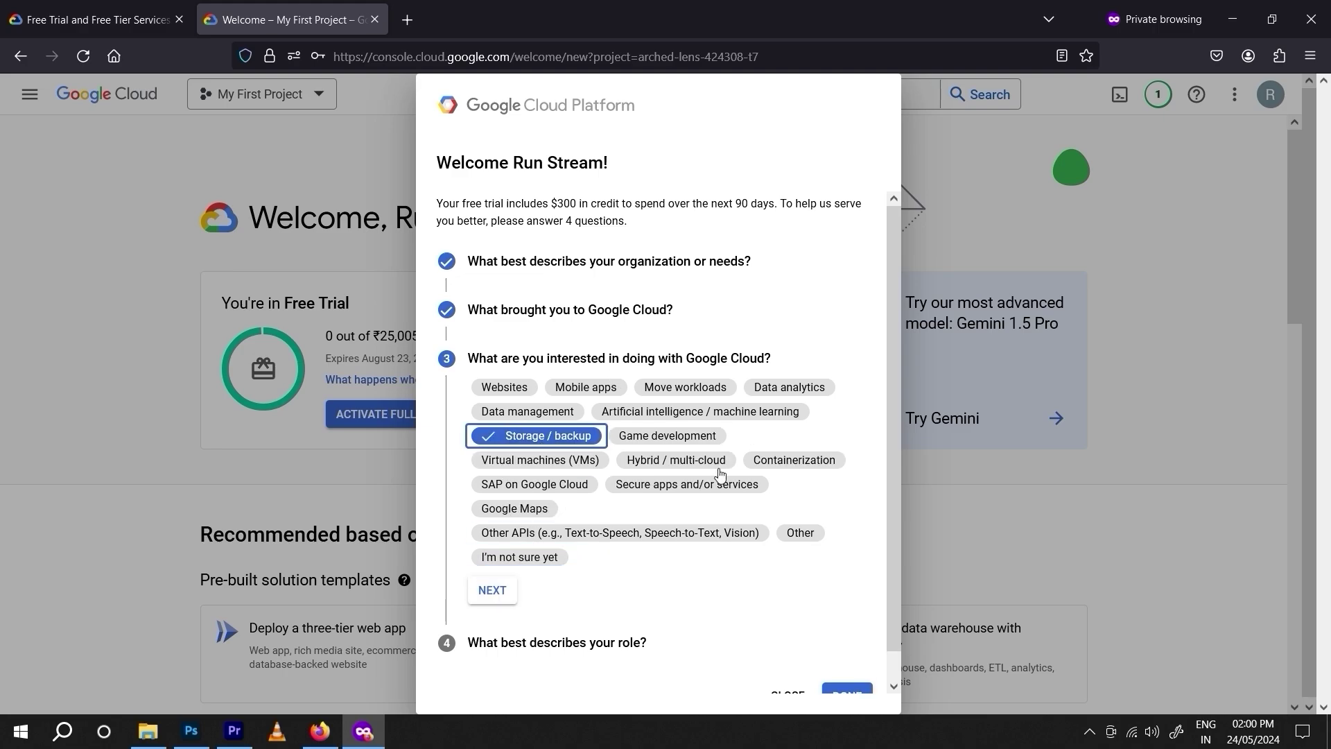
click(492, 590)
click(555, 520)
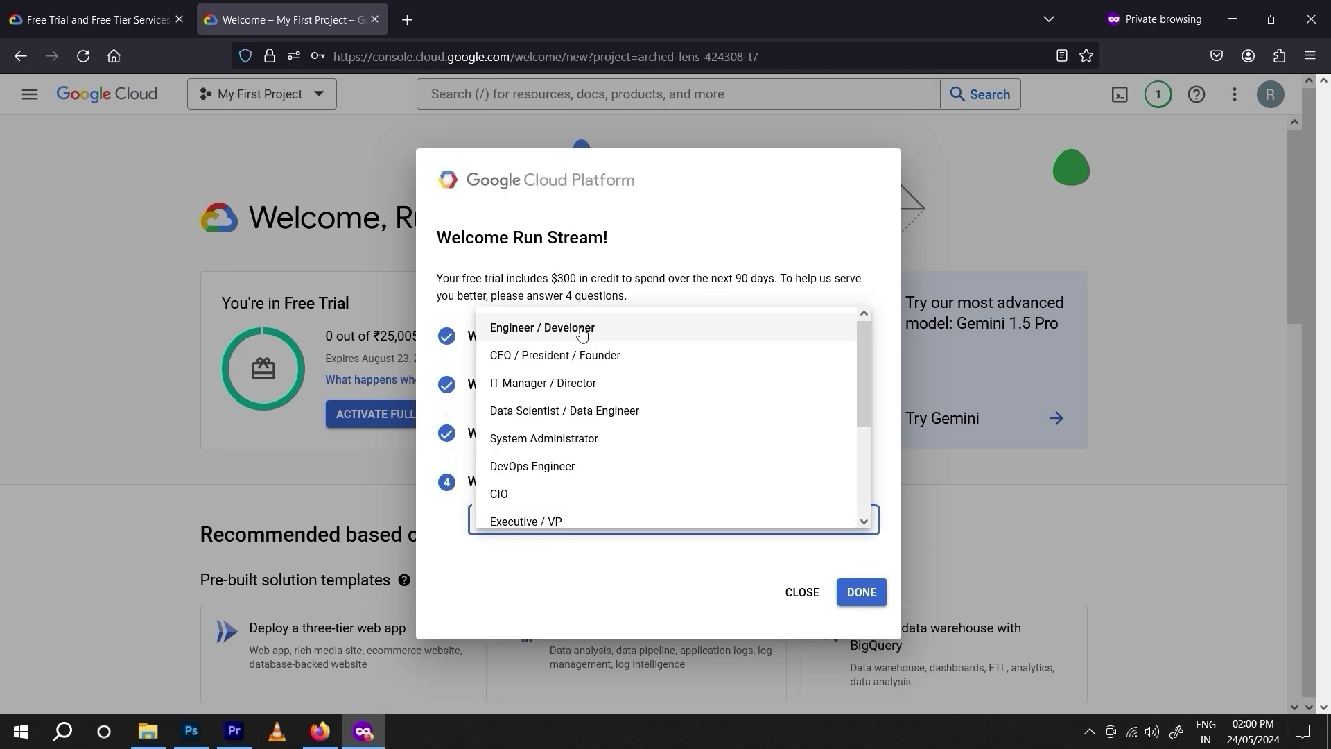
scroll(592, 460, down, 3)
scroll(594, 481, up, 3)
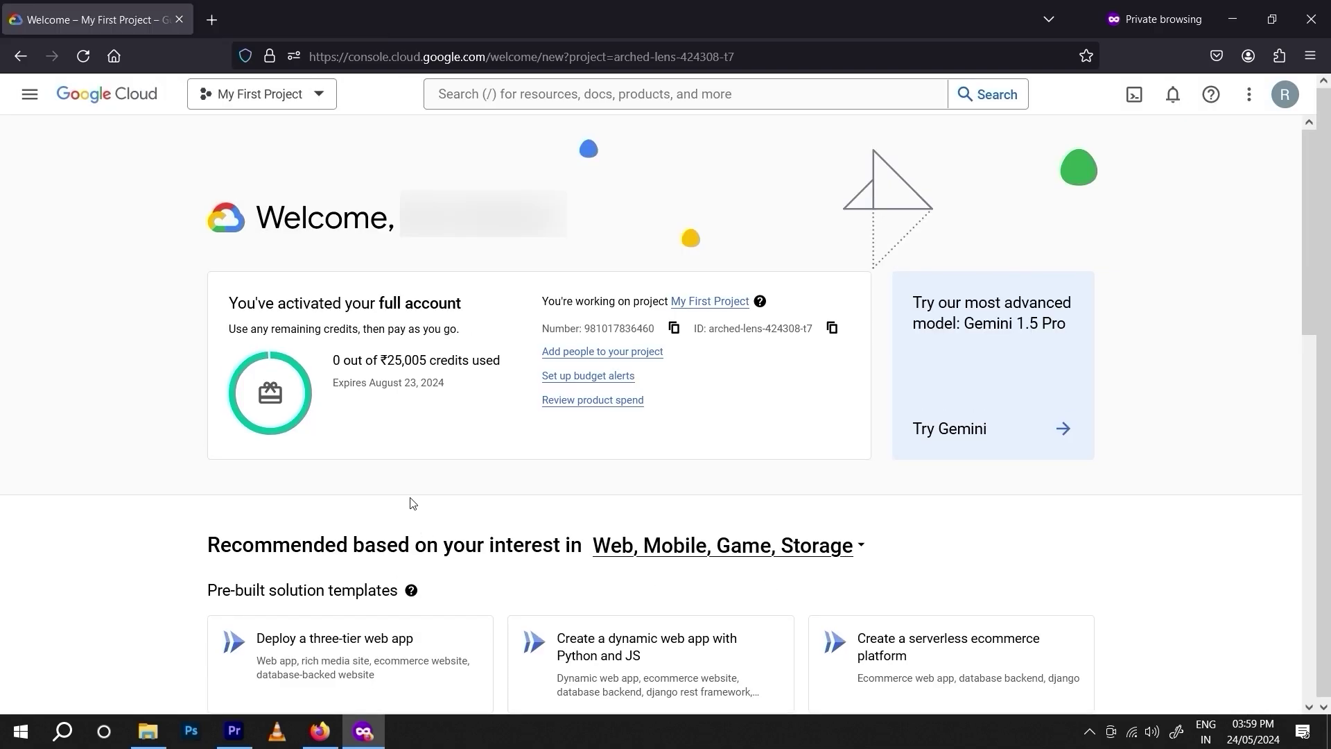
Step: Review the full account activation message and the credits used
drag(231, 306, 462, 306)
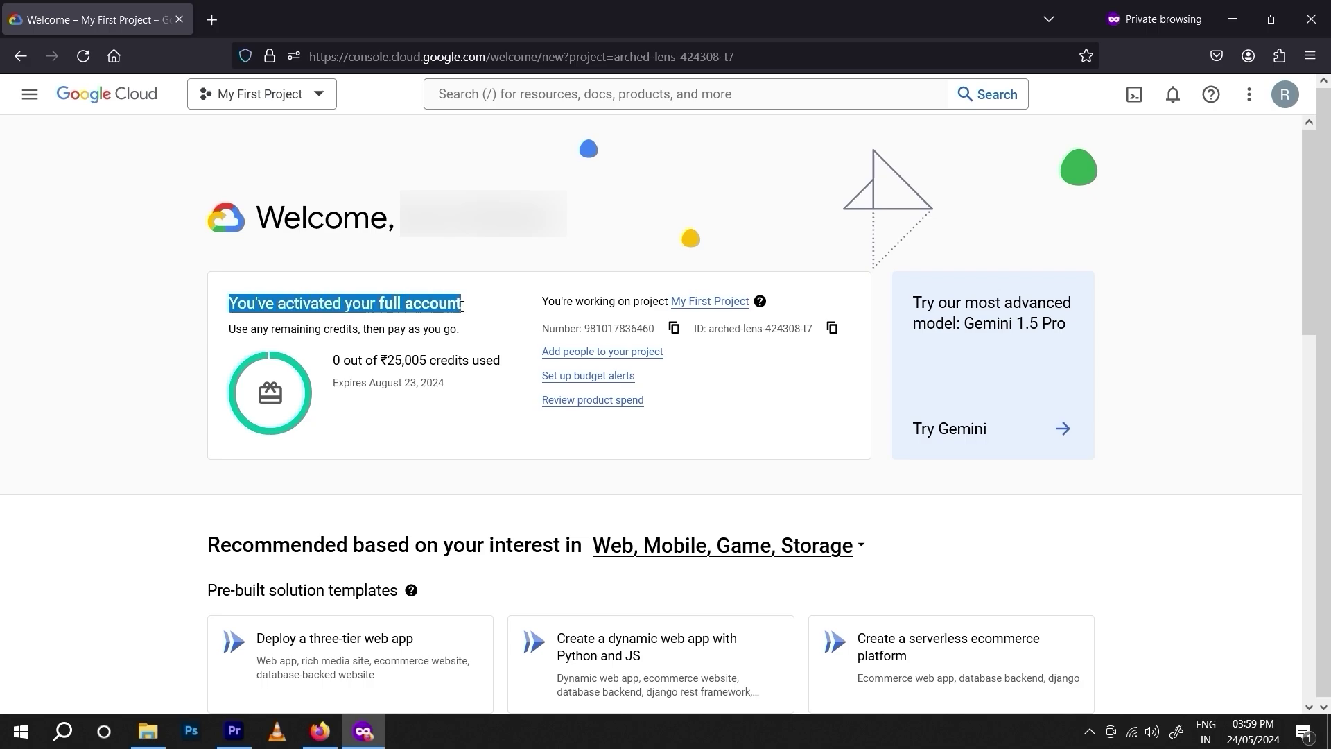
click(256, 335)
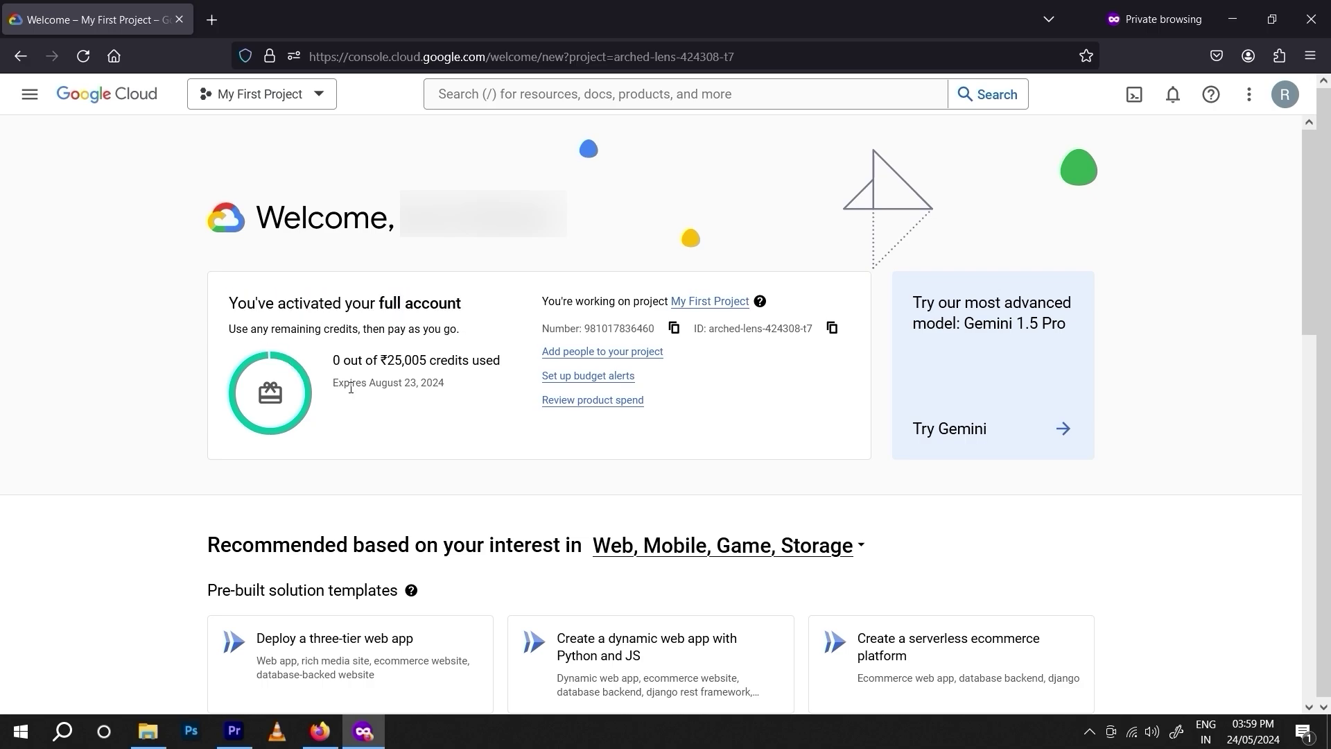
drag(339, 366, 420, 364)
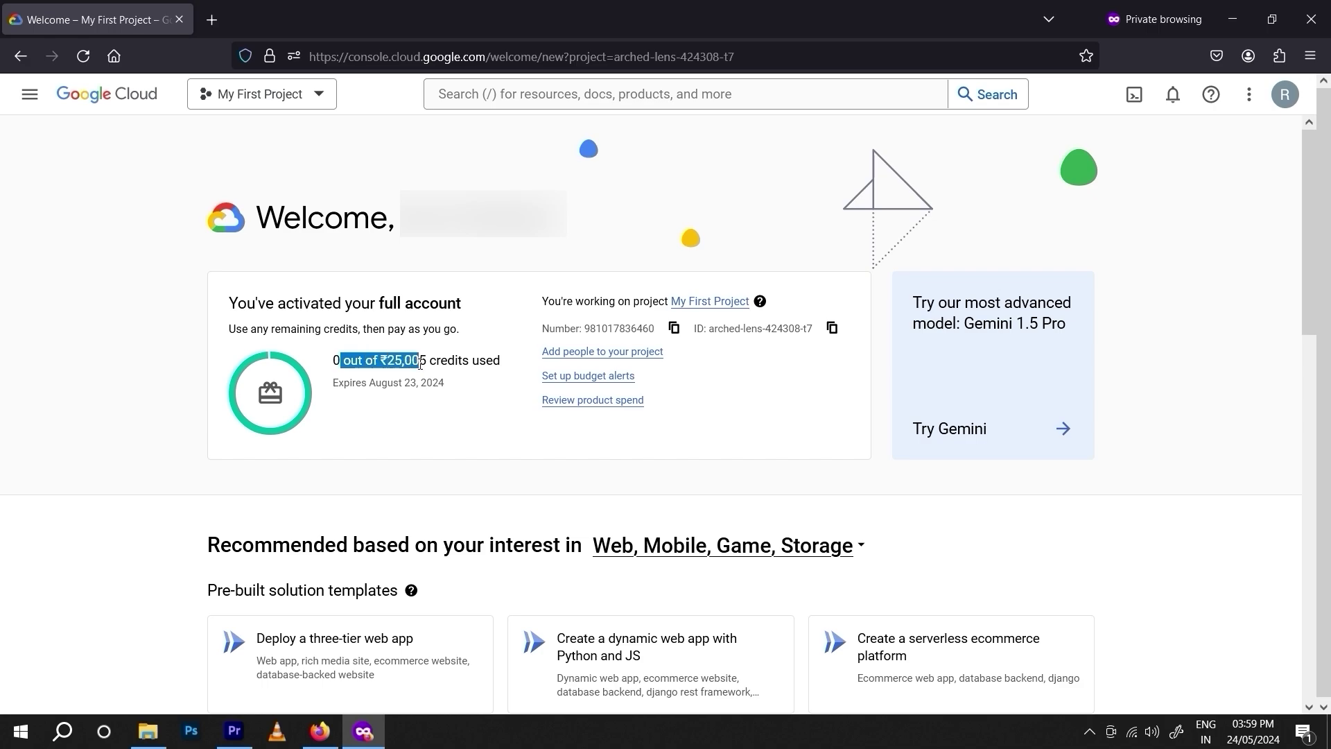
click(441, 398)
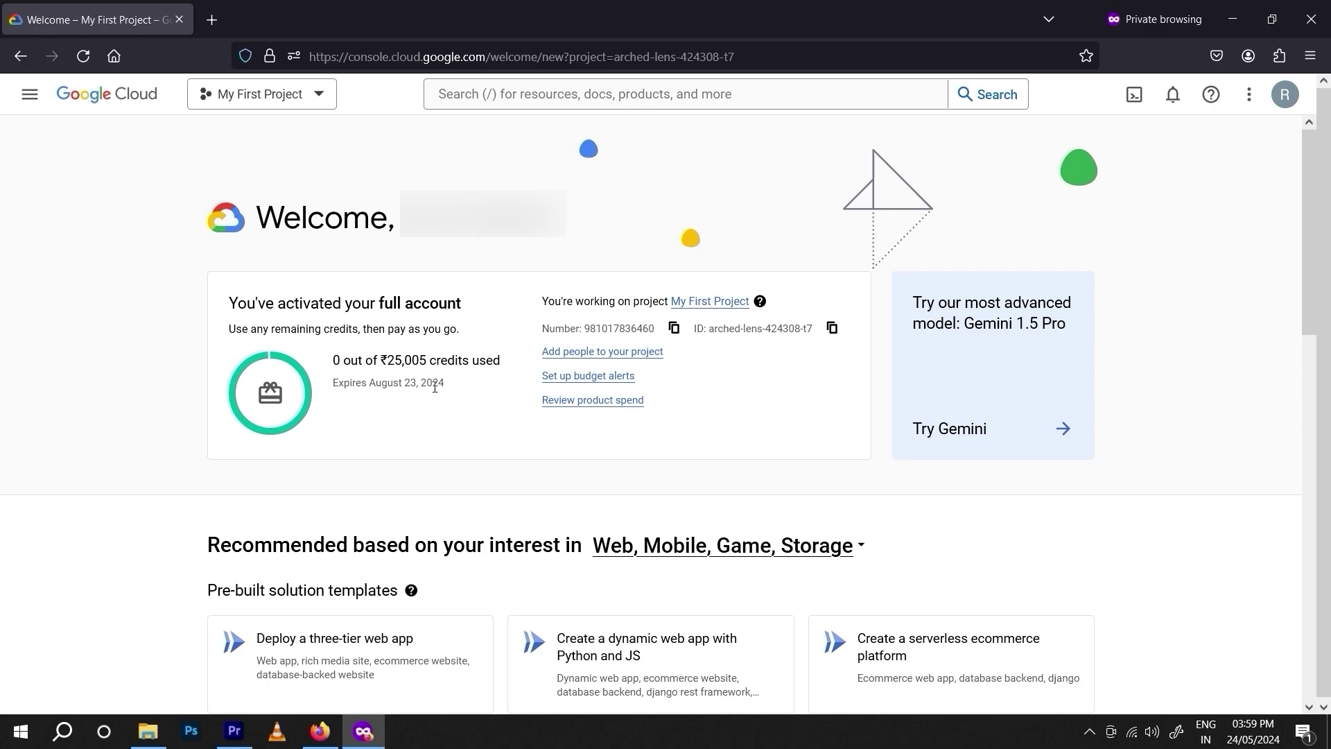
scroll(437, 387, down, 8)
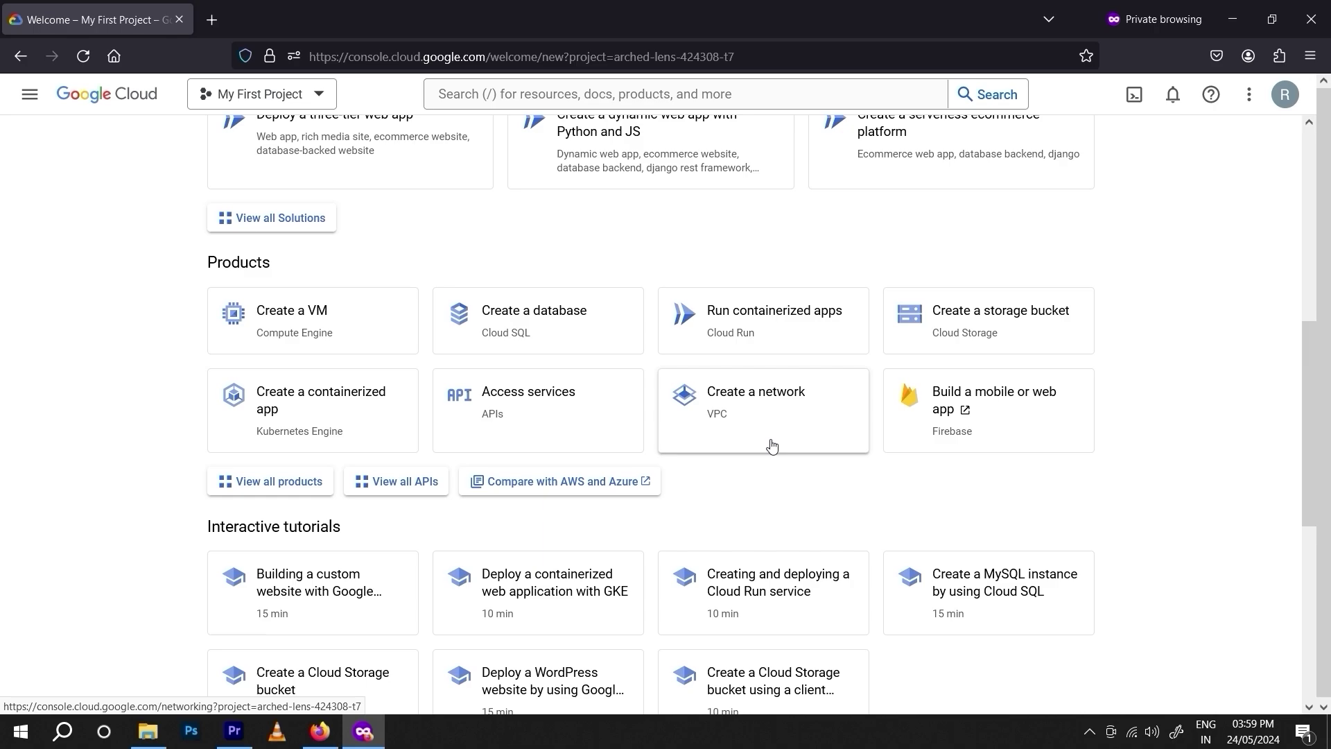
scroll(771, 445, up, 8)
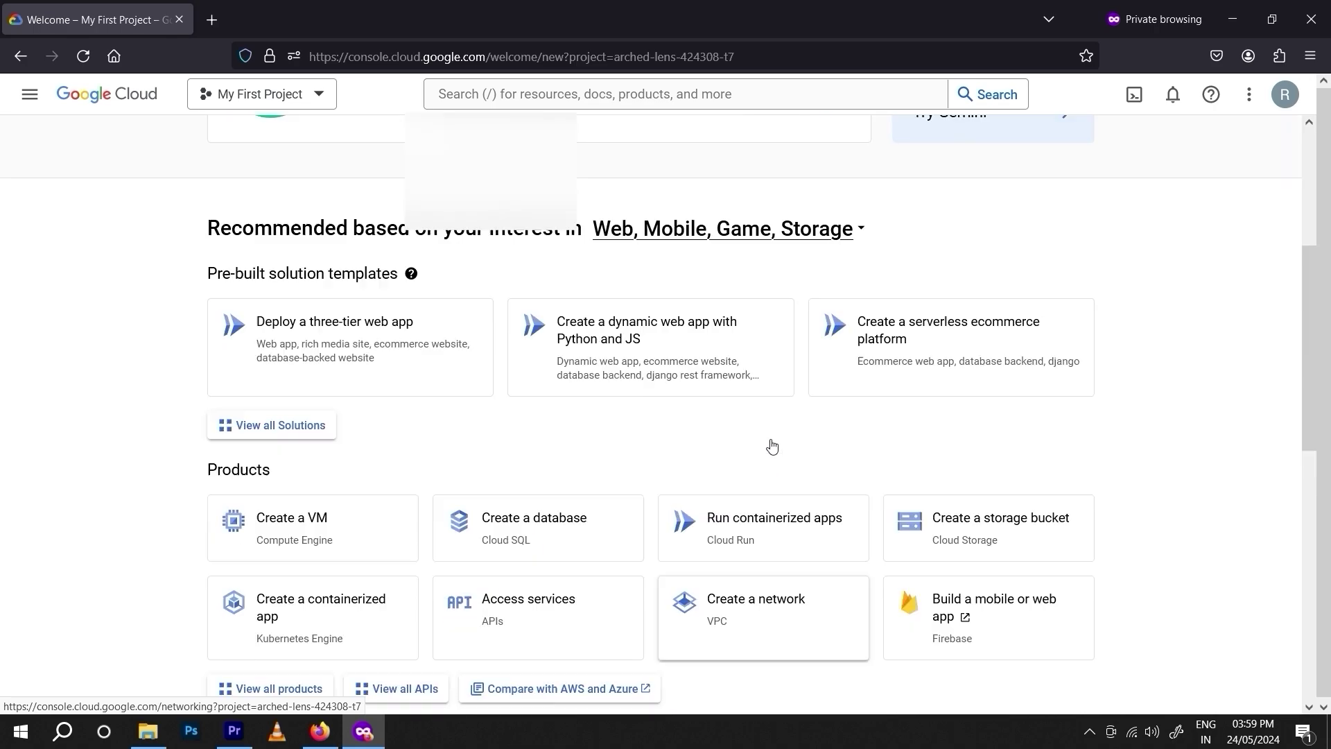
Step: Go to Compute Engine > VM instances and start creating a new instance
click(31, 97)
mouse_move(148, 462)
click(291, 129)
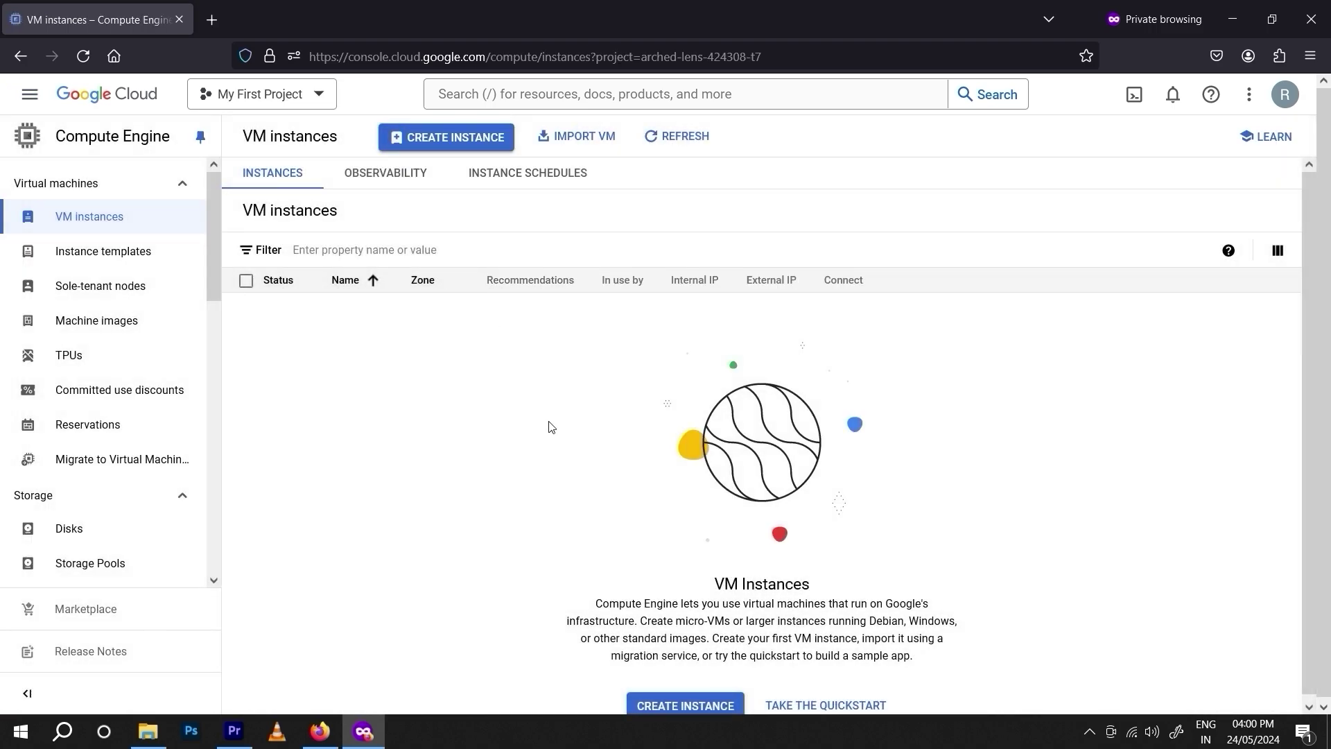
click(687, 705)
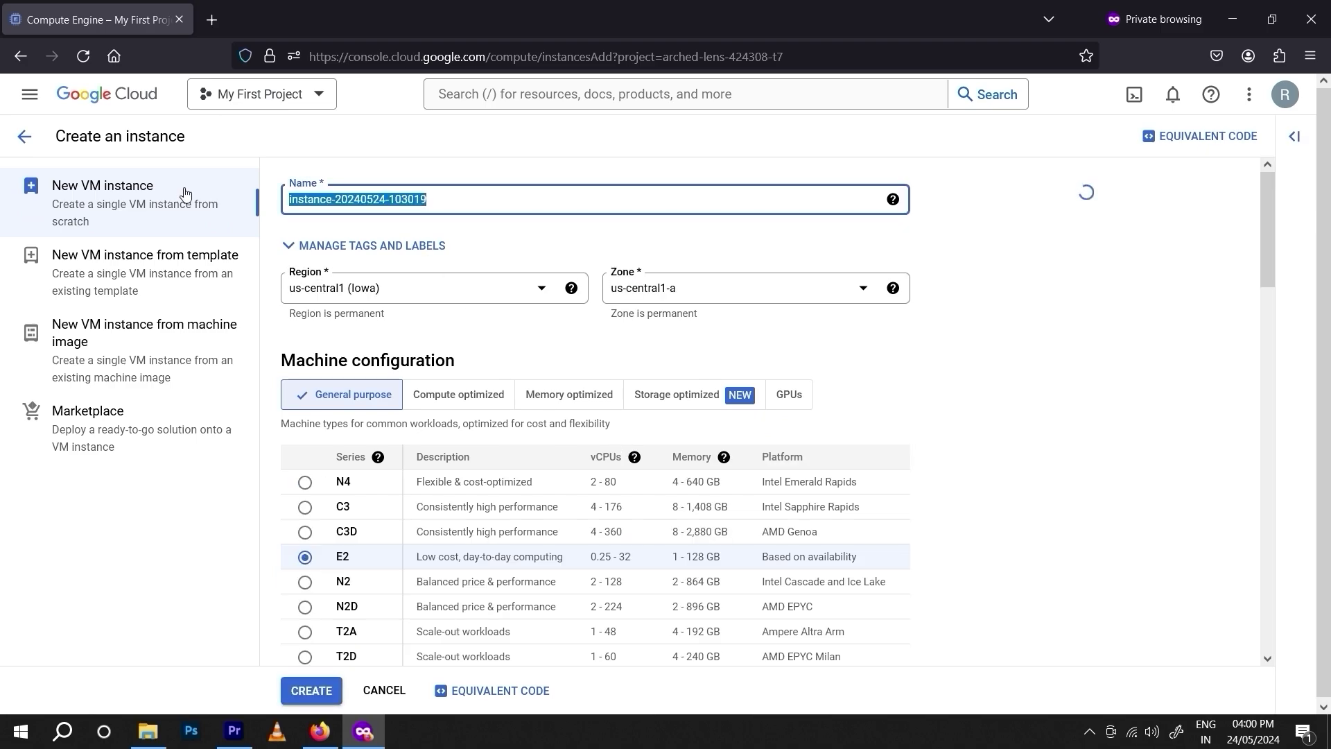
Step: Name the instance and set region asia-south2 (Delhi) with zone asia-south2-a
text(princerai)
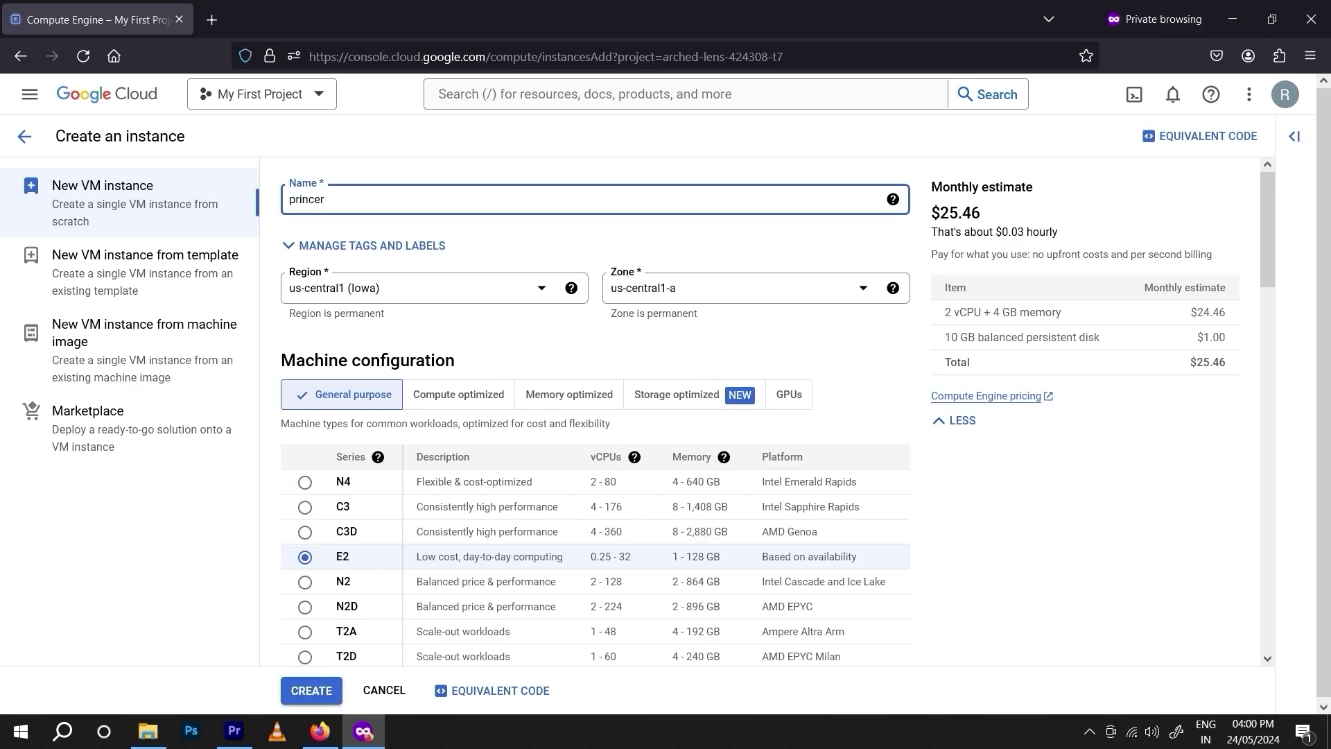
click(312, 291)
drag(565, 300, 579, 469)
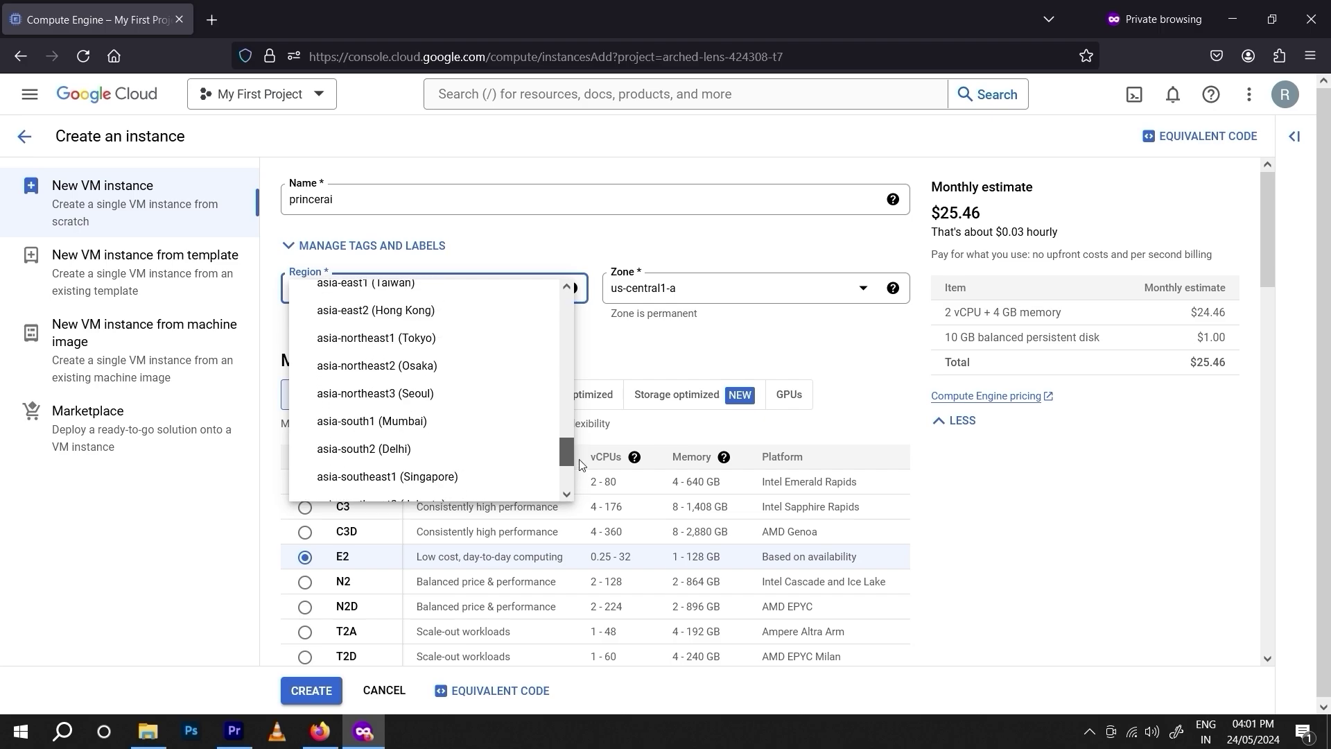
click(409, 449)
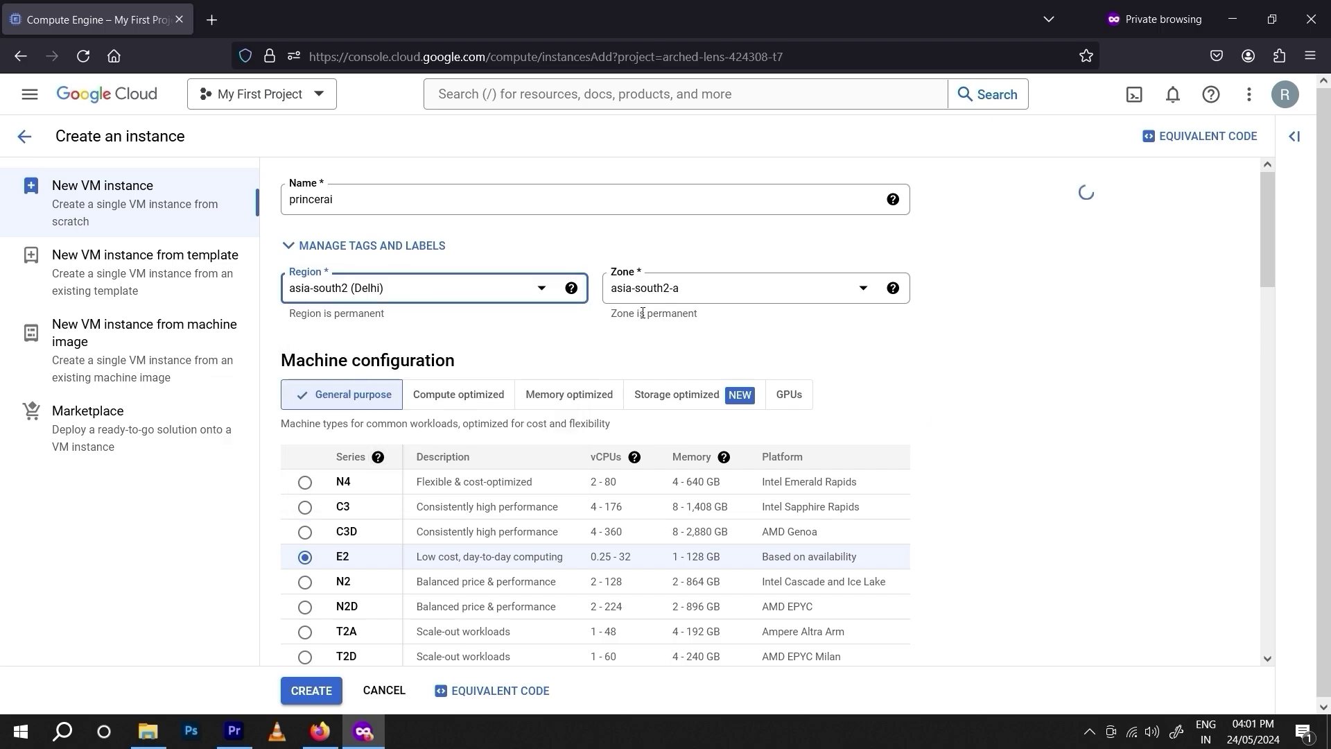
click(666, 298)
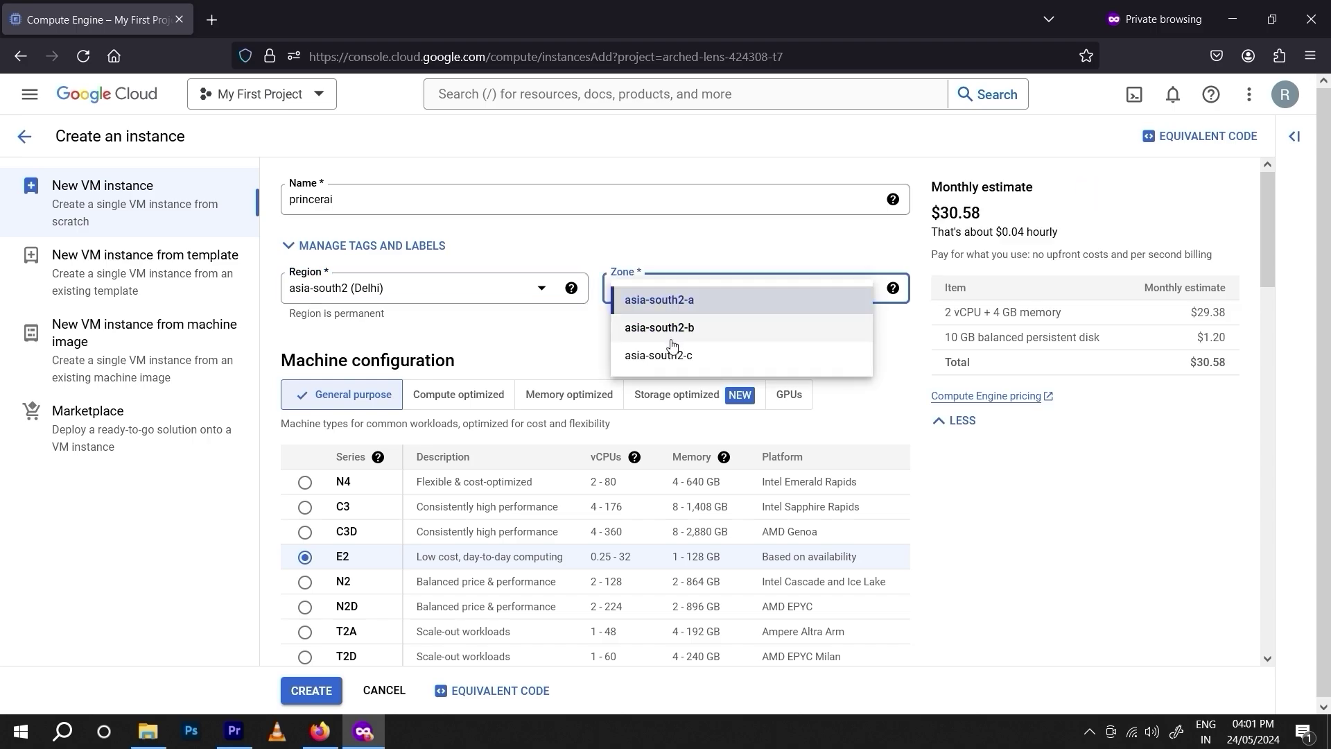
click(581, 327)
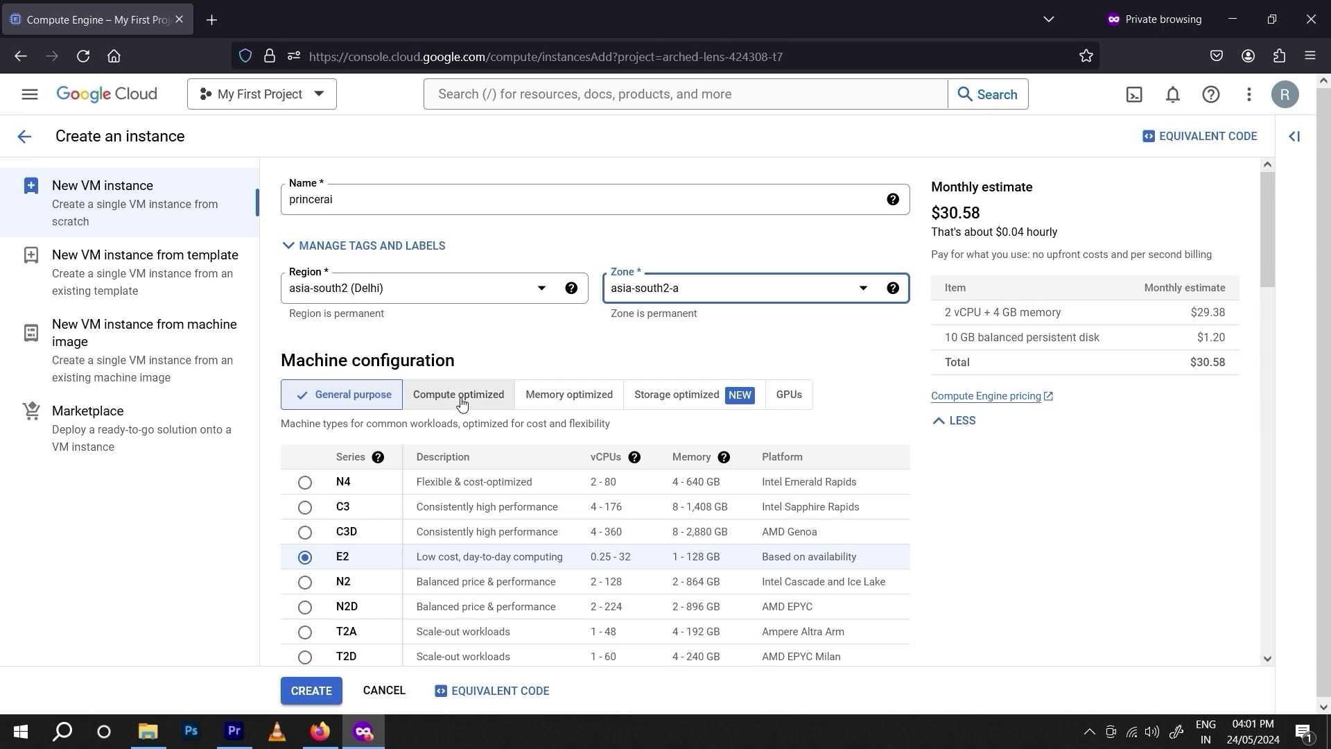
click(782, 402)
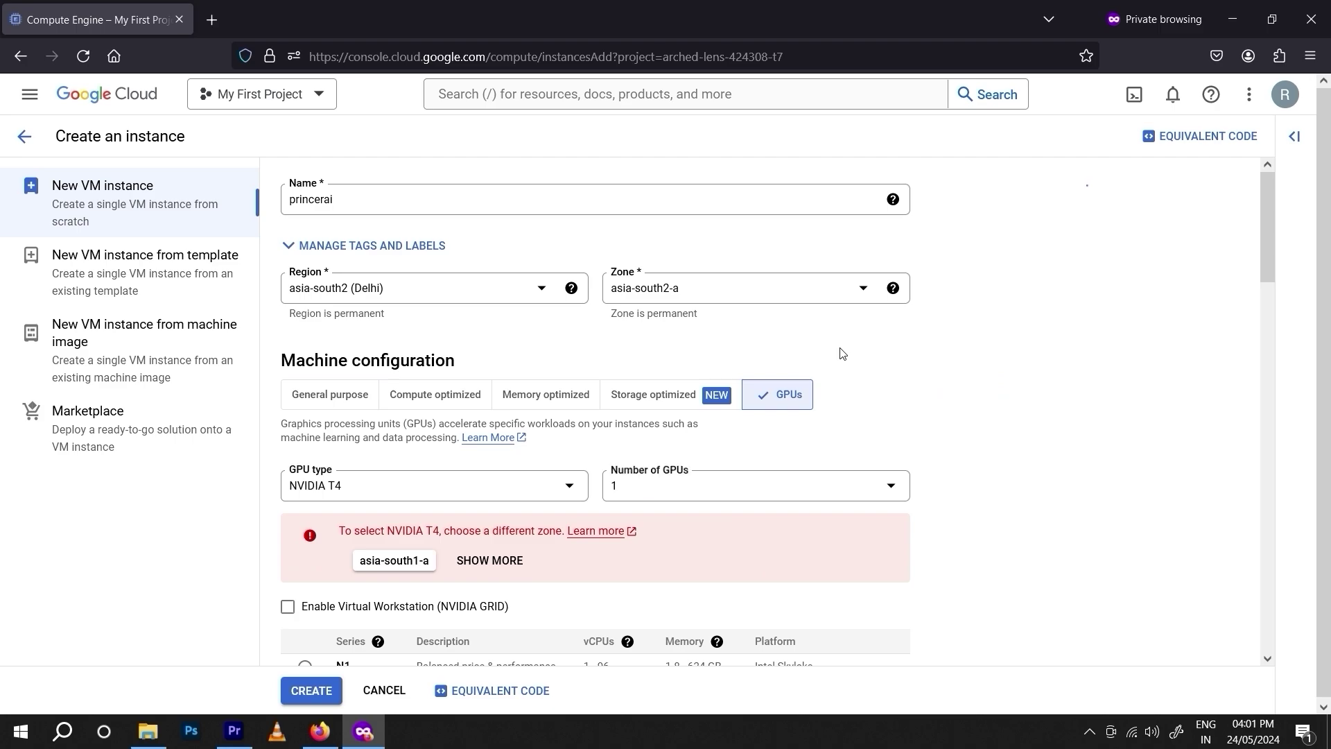
click(380, 490)
scroll(425, 565, down, 2)
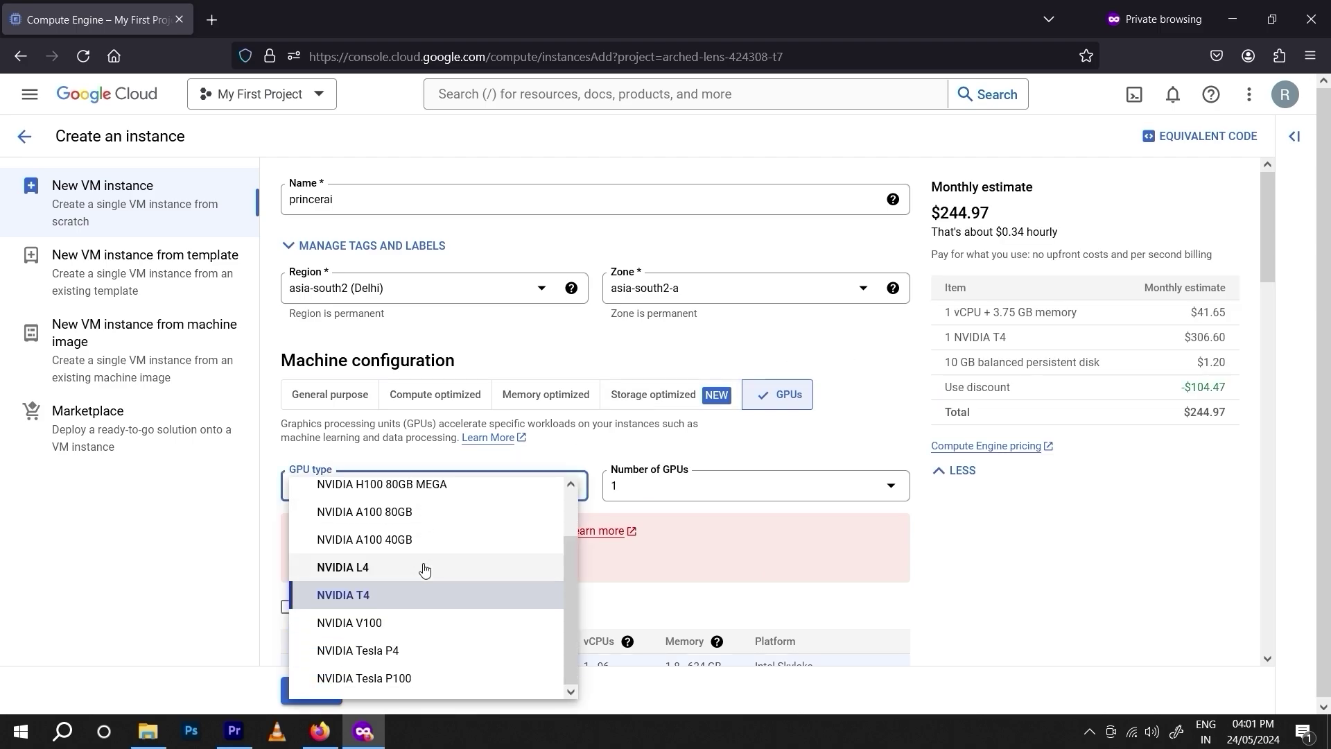
scroll(425, 565, up, 2)
click(835, 351)
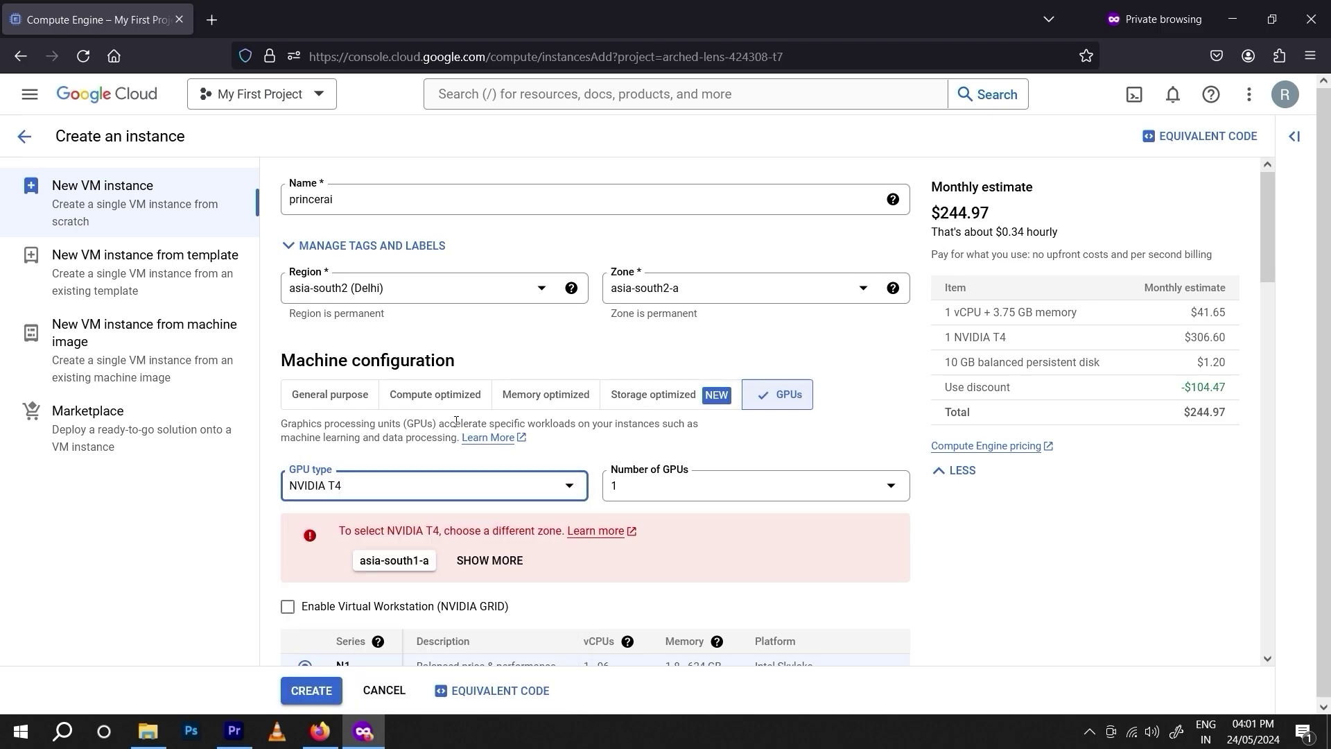
click(329, 393)
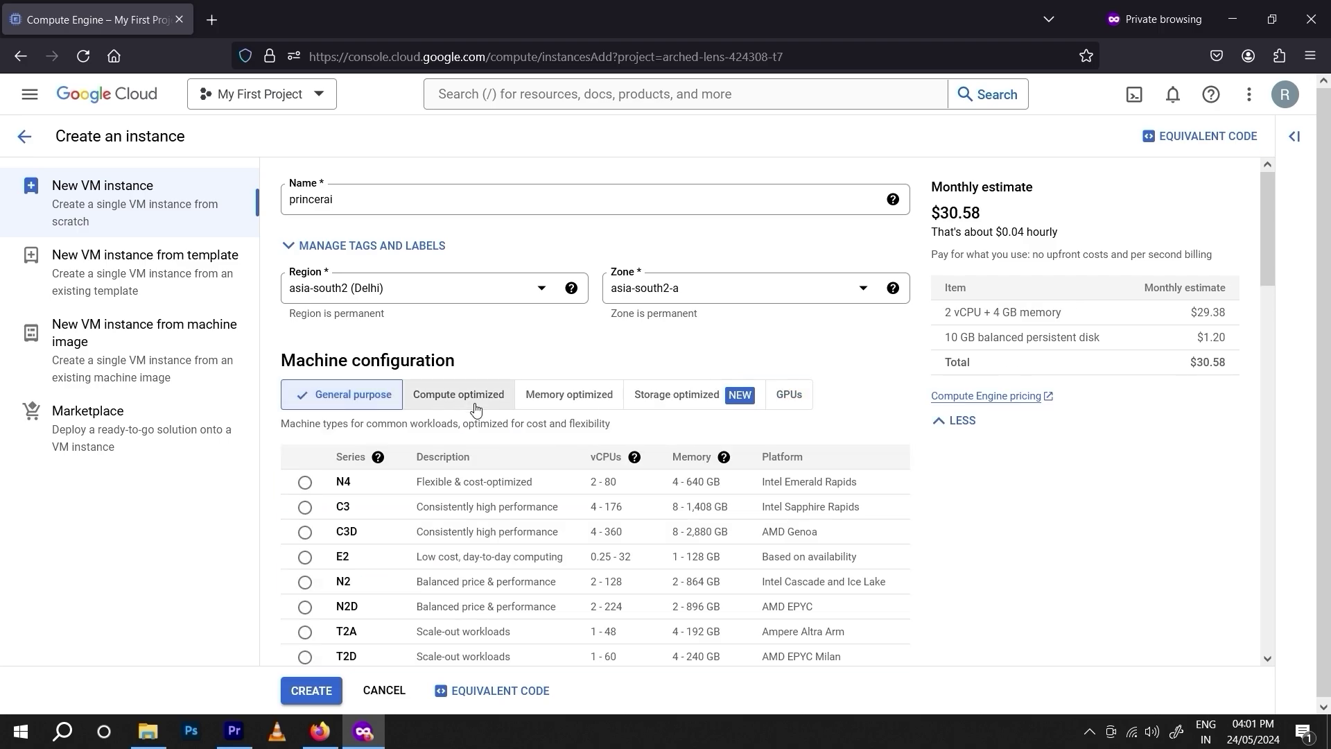
scroll(823, 472, down, 5)
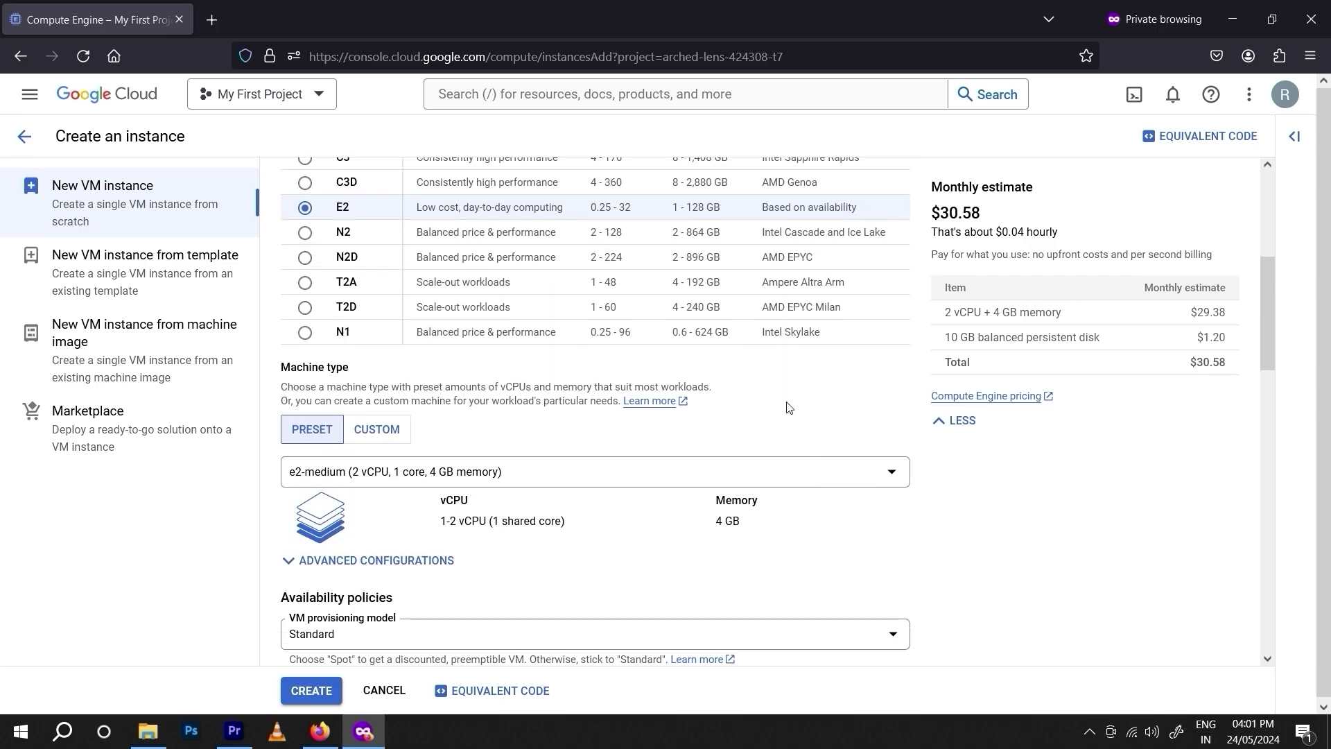
scroll(740, 342, down, 3)
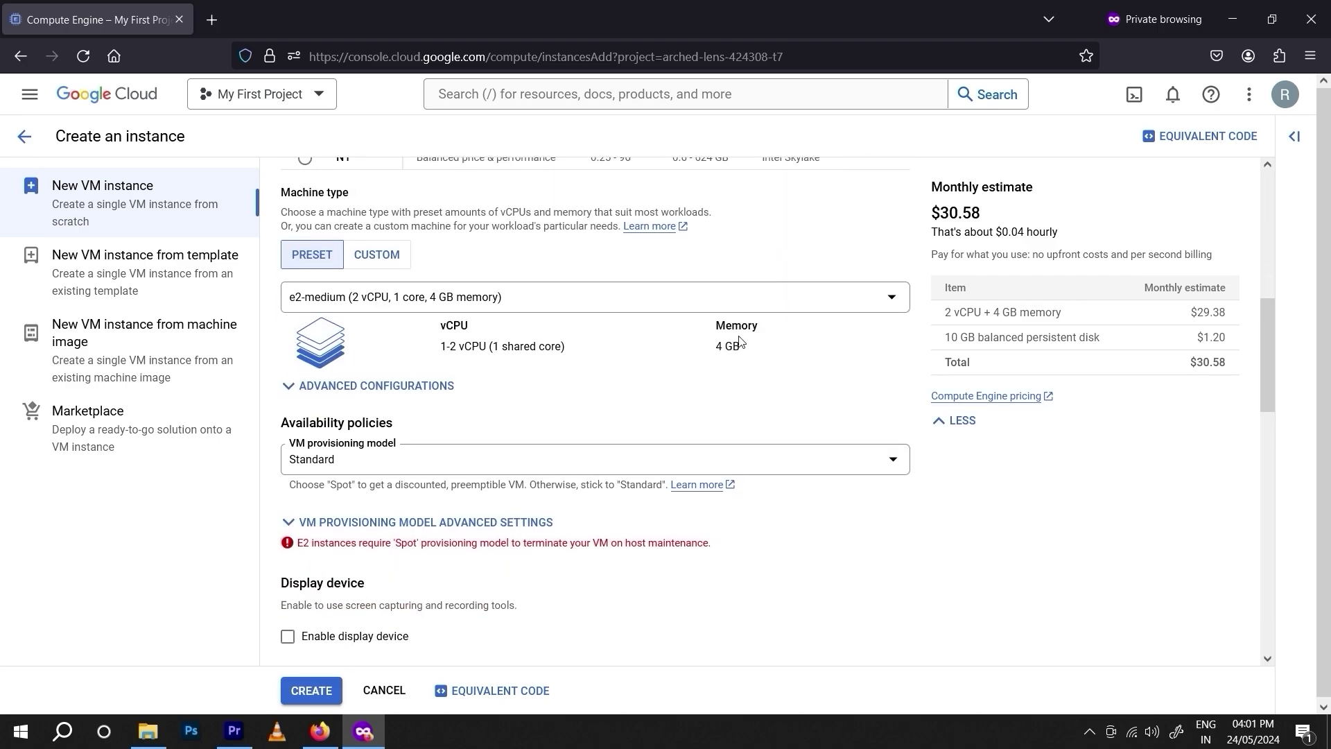
click(328, 299)
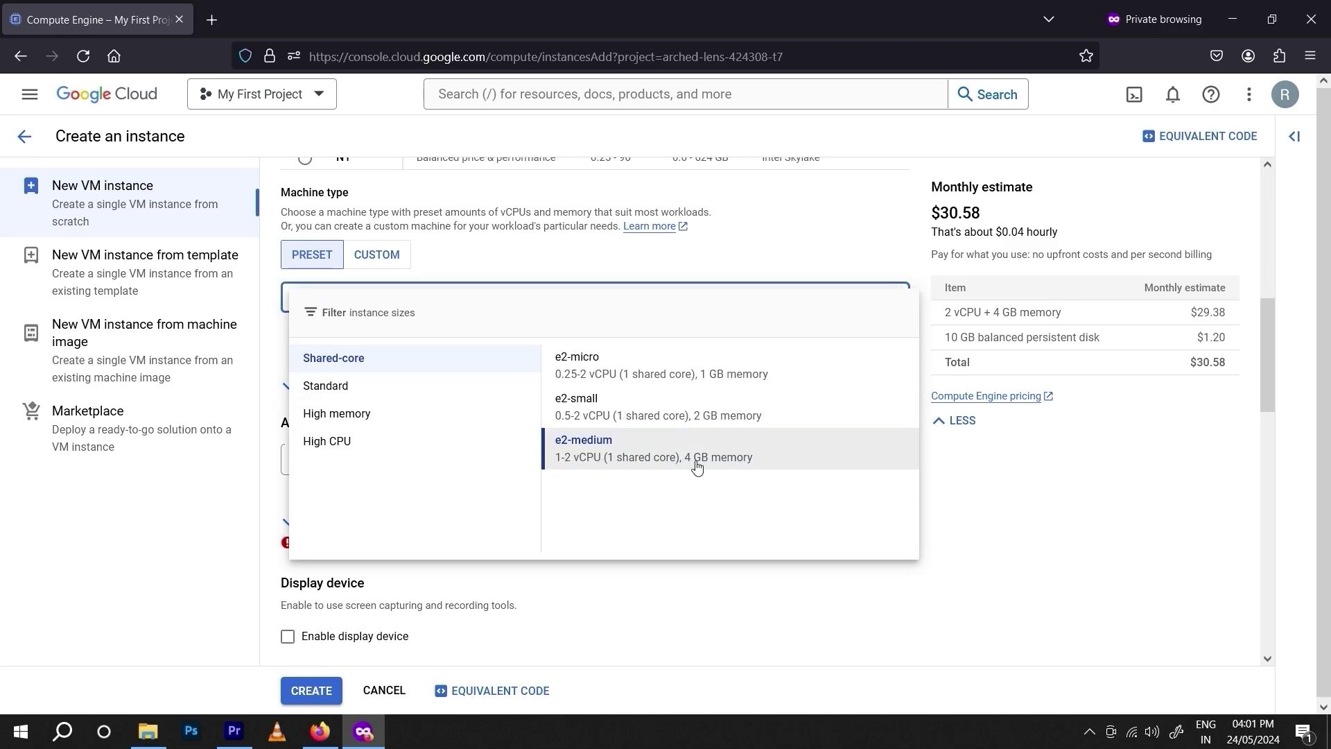
mouse_move(336, 383)
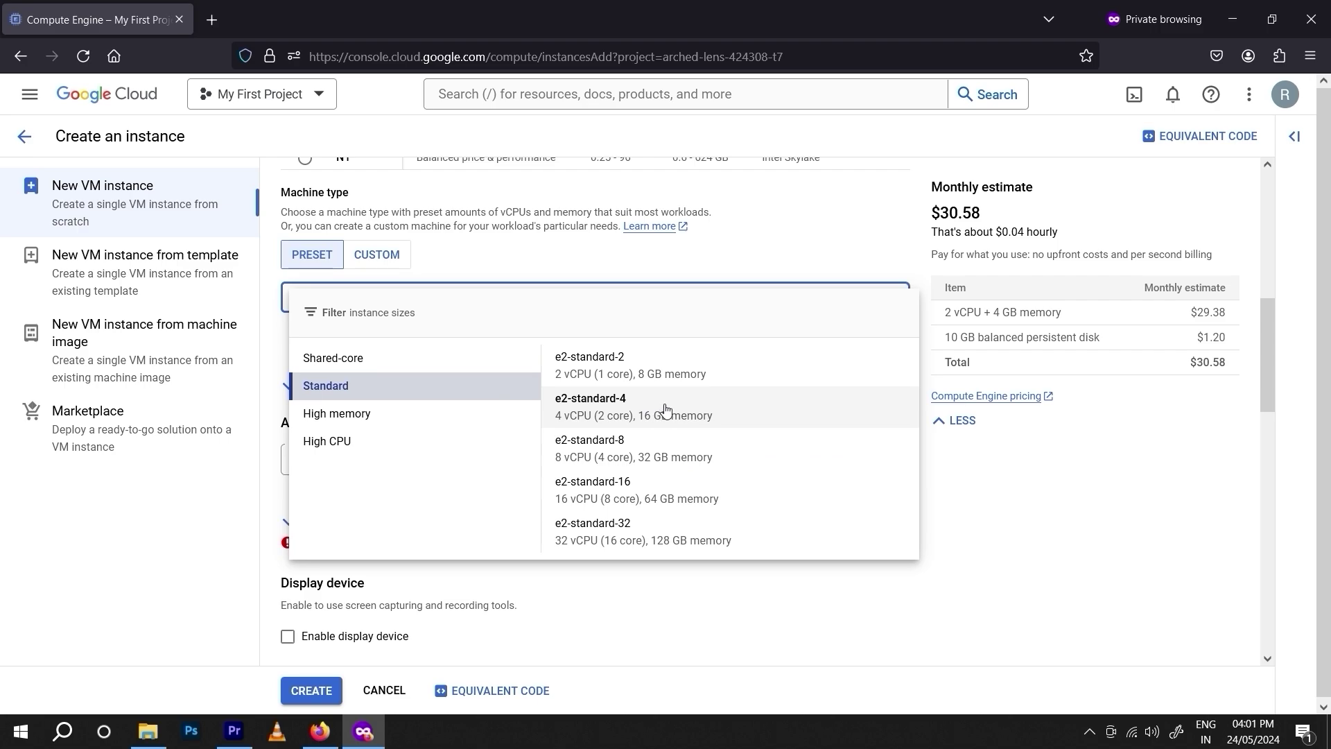
click(675, 386)
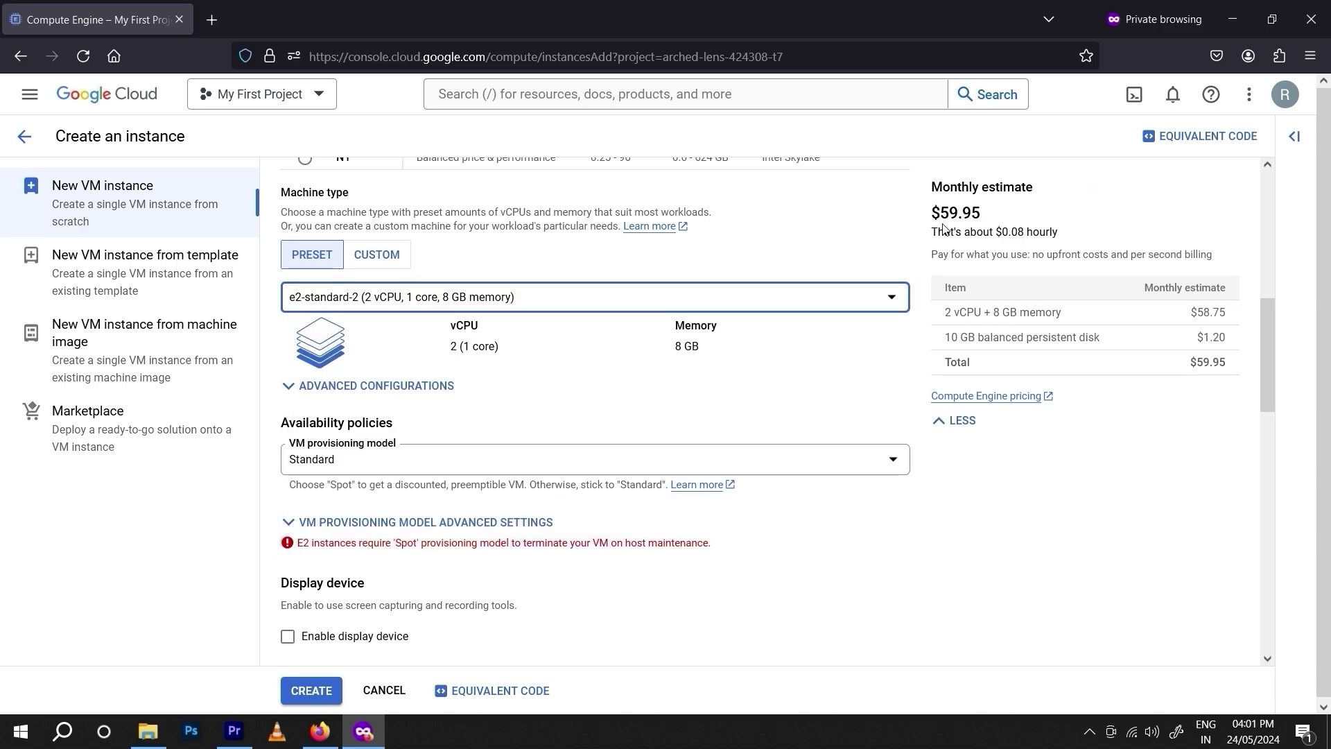
click(544, 296)
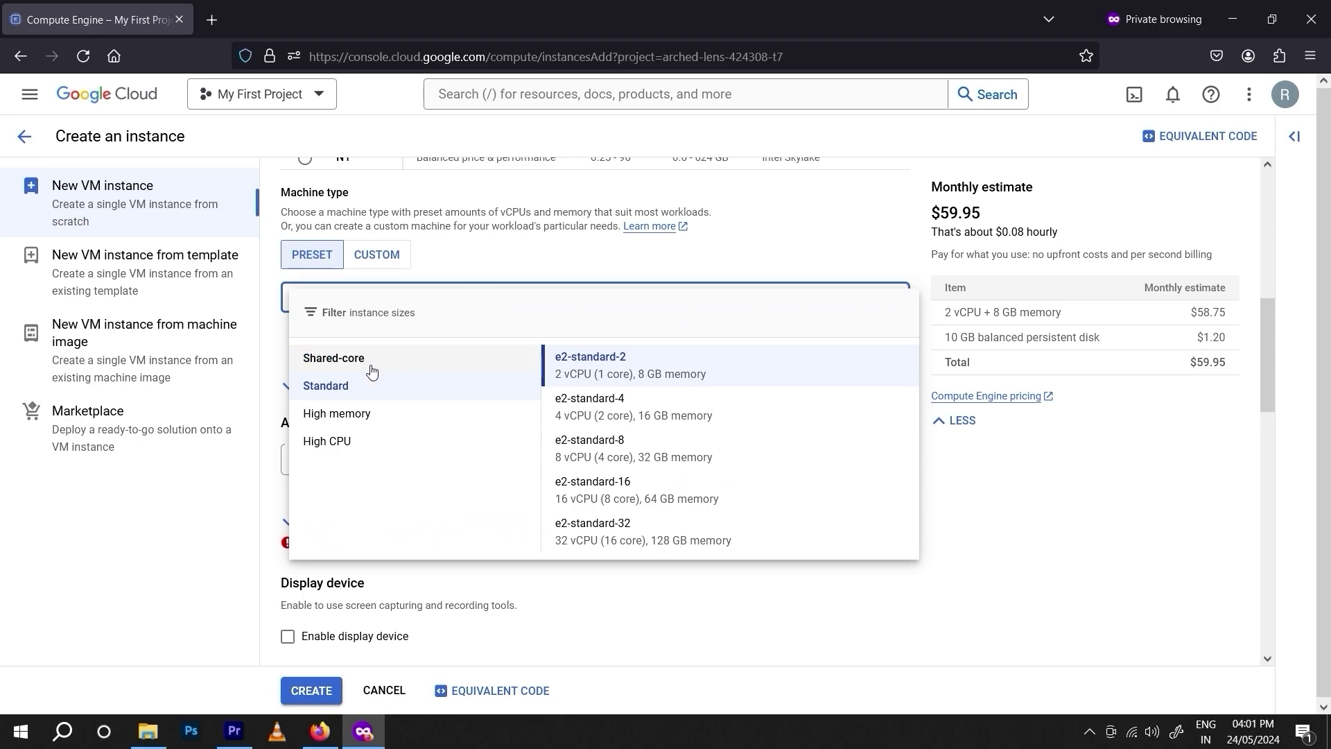
mouse_move(372, 360)
click(664, 456)
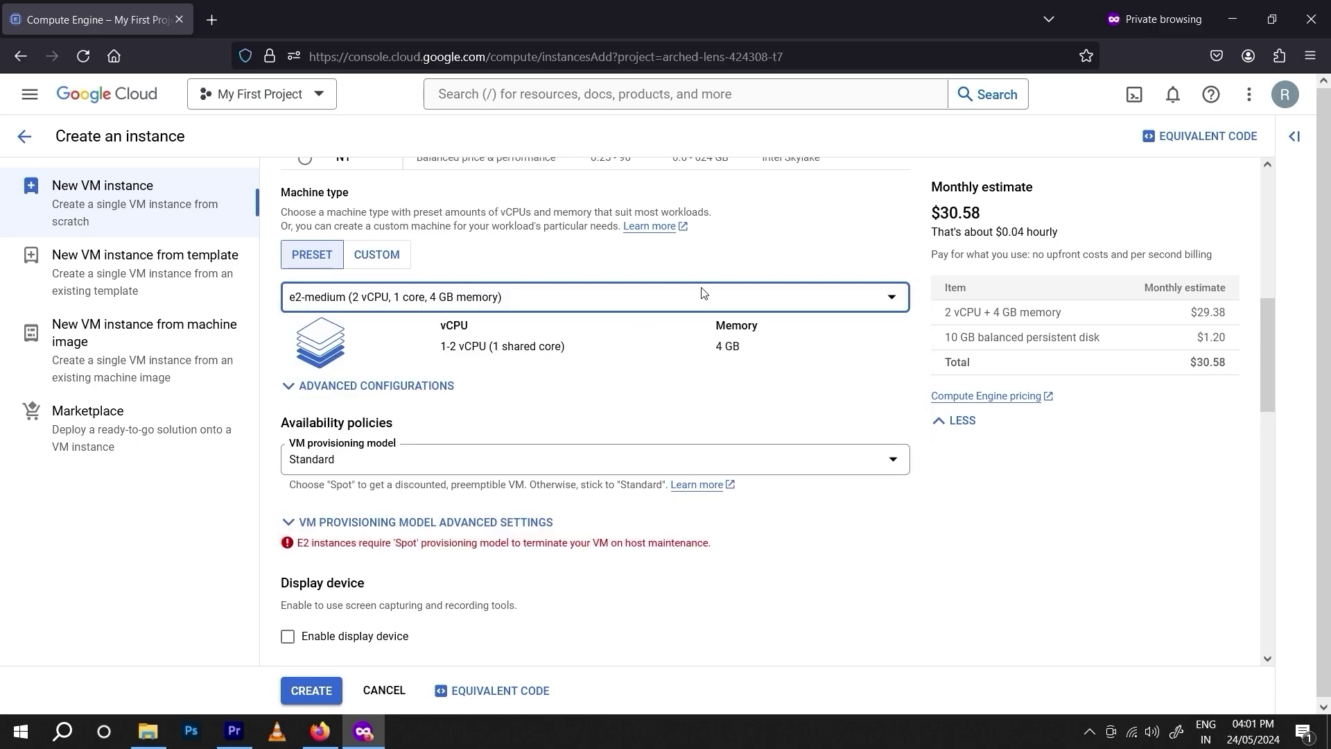
Step: Set On host maintenance to Migrate VM instance (Recommended) in the provisioning model advanced settings
scroll(623, 359, down, 3)
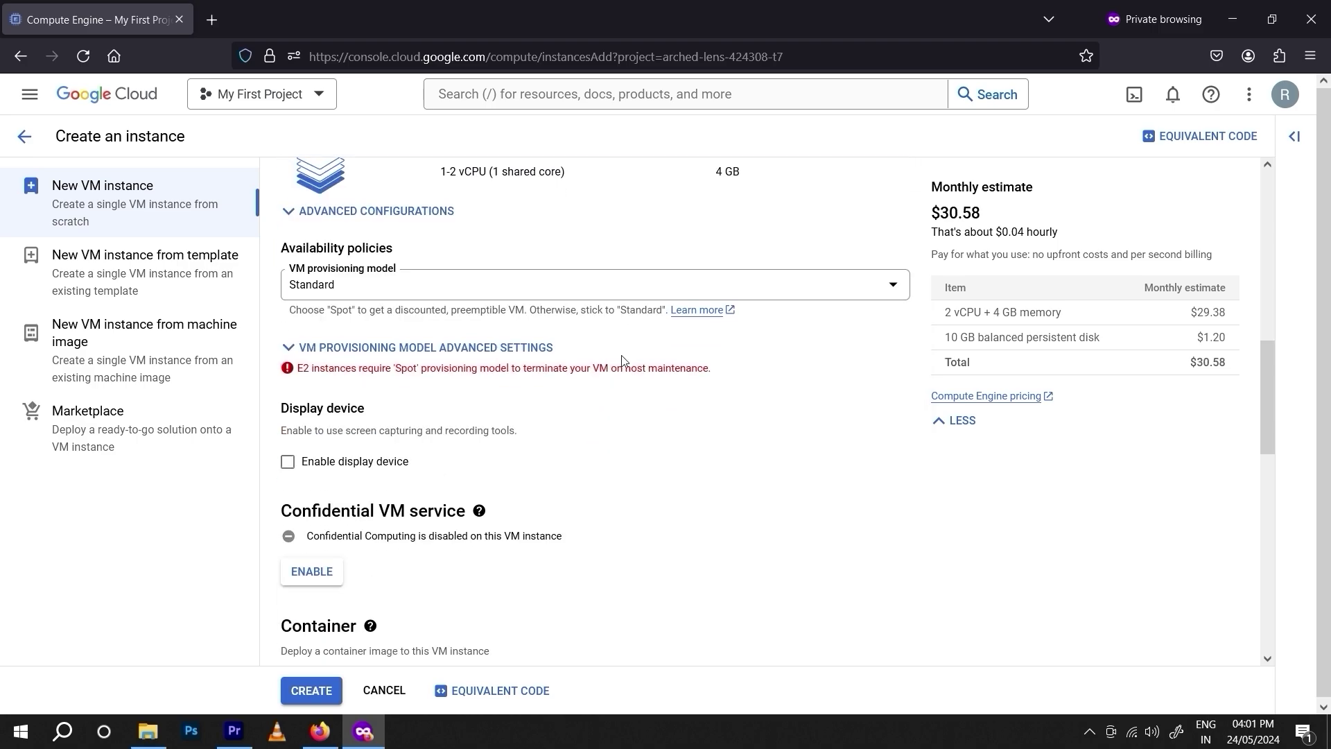
click(298, 348)
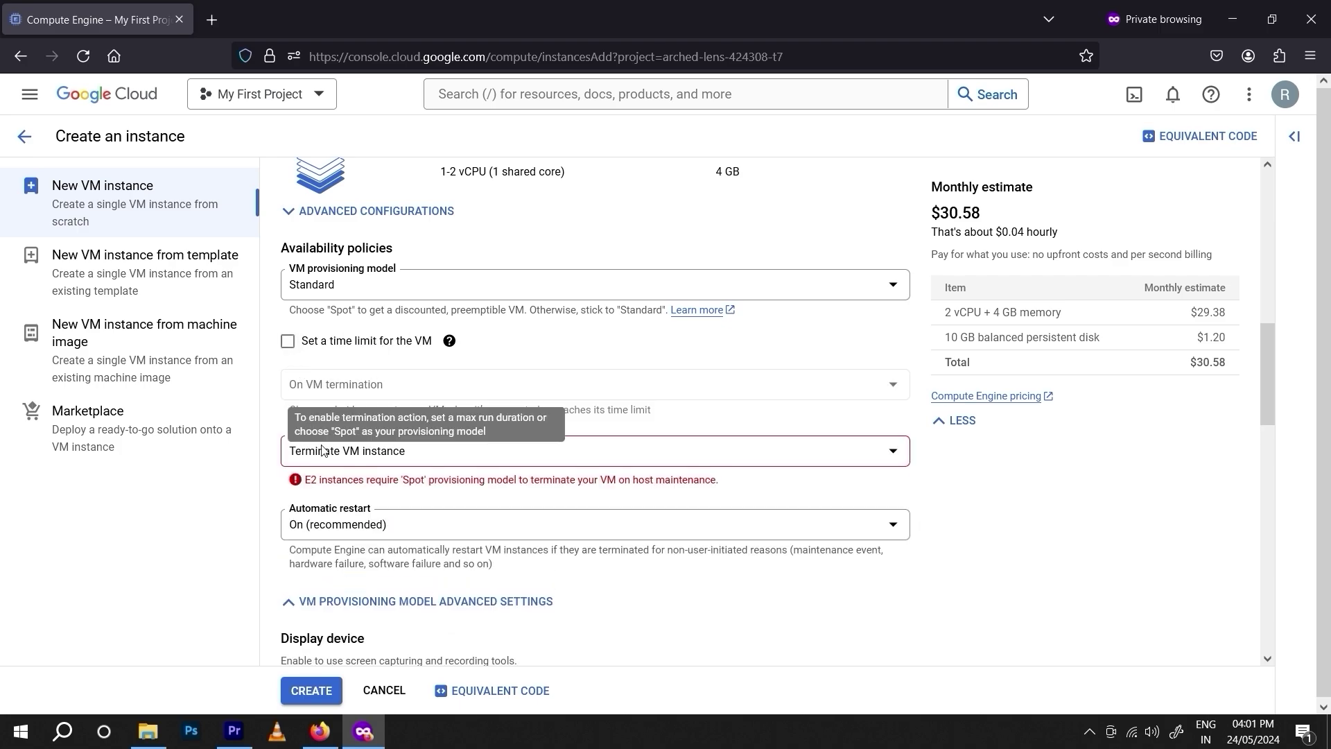
click(366, 466)
click(367, 473)
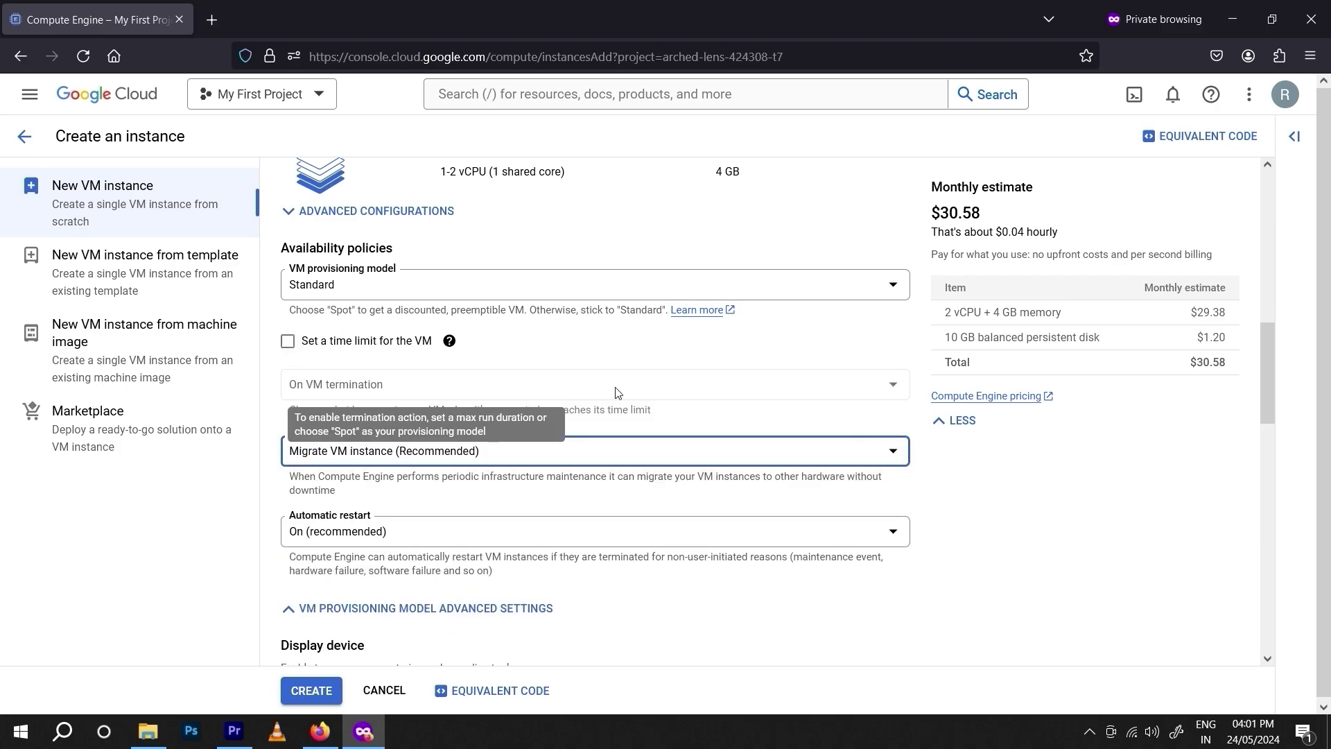
scroll(740, 404, down, 3)
scroll(741, 404, down, 9)
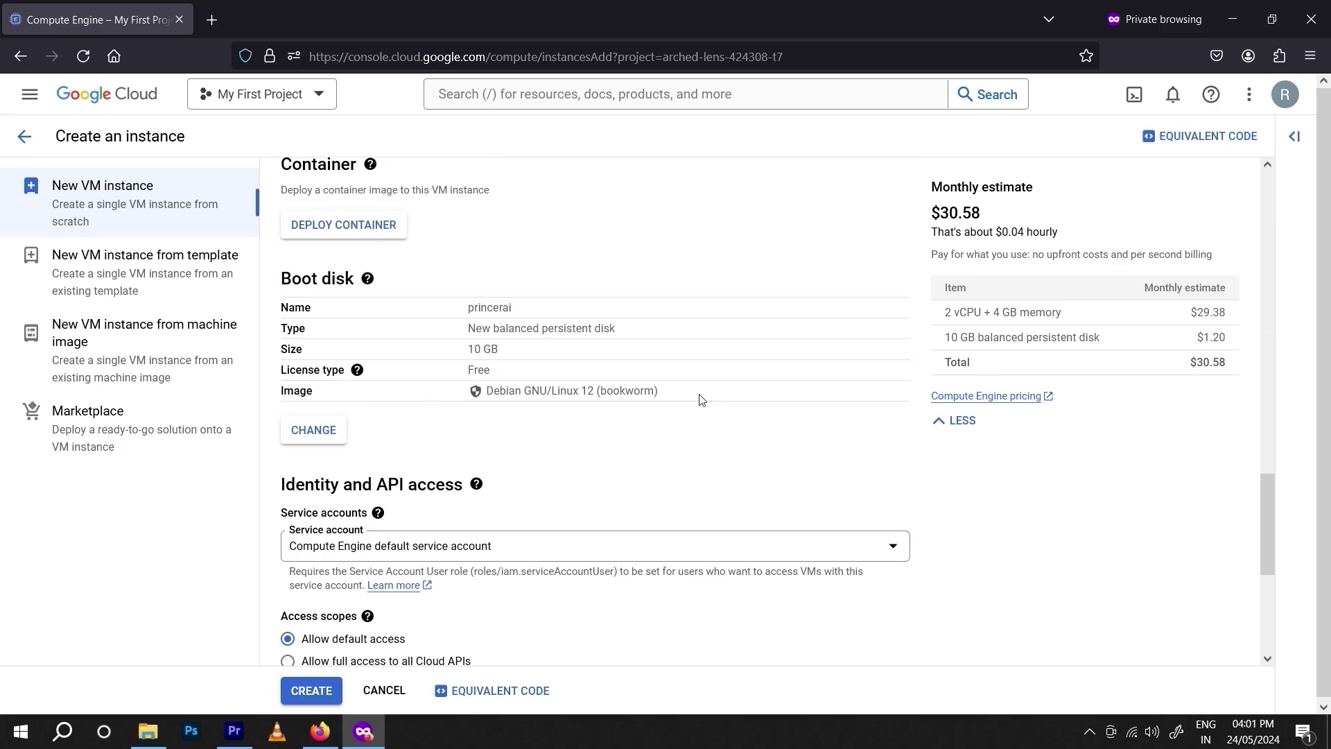
Step: In the boot disk's public images, choose Windows Server as the operating system
click(314, 431)
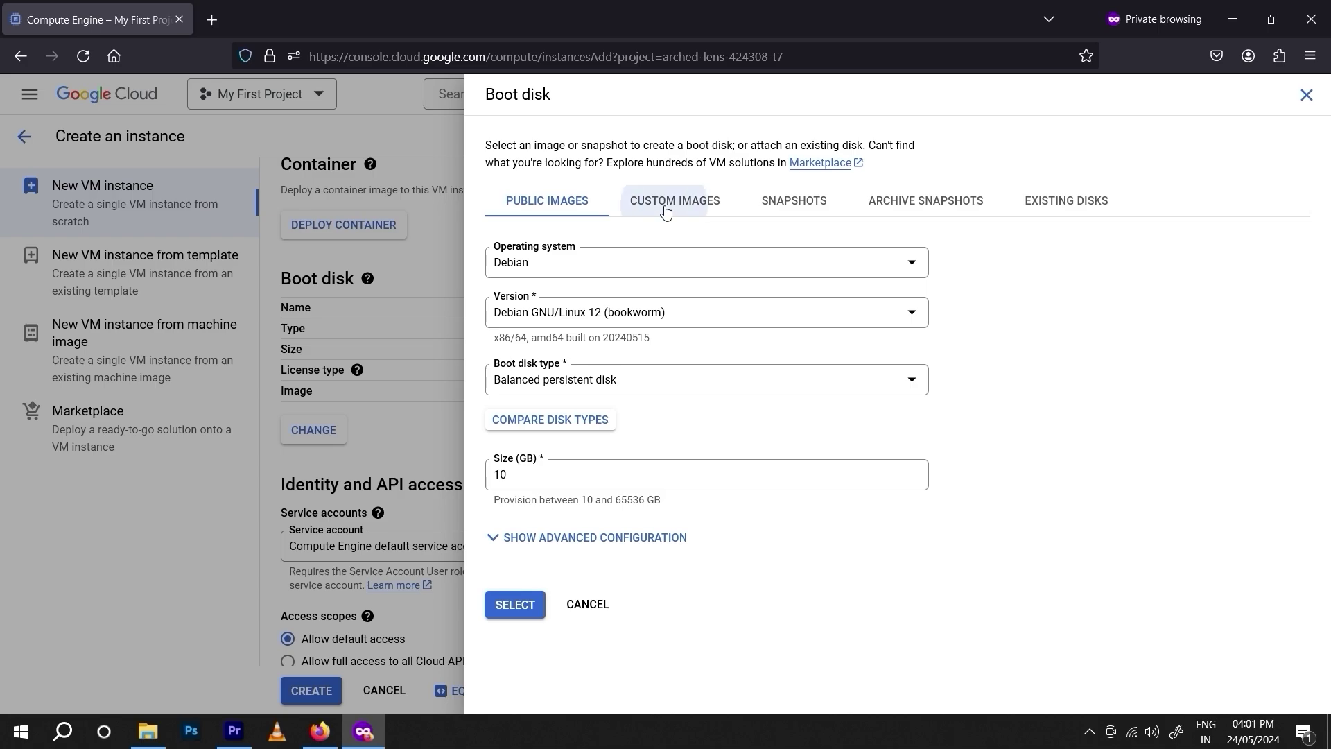
click(642, 203)
click(545, 202)
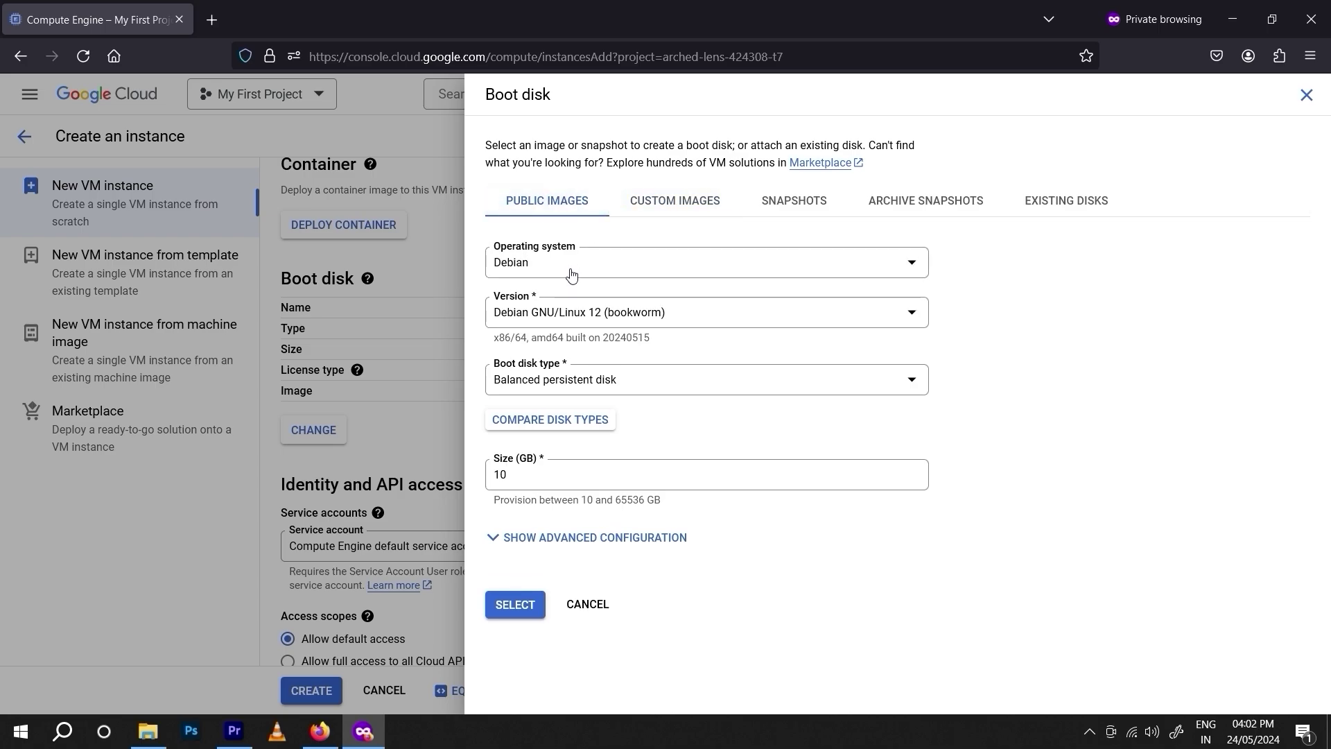
click(574, 271)
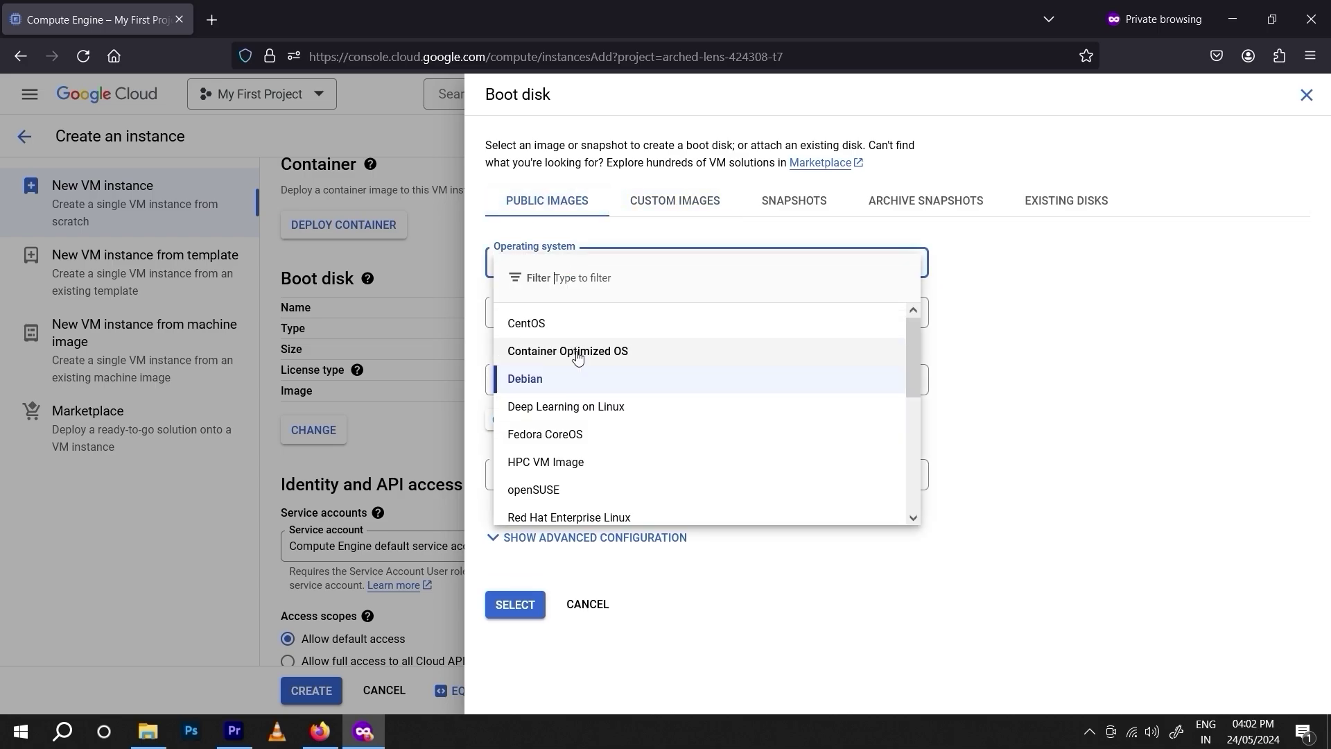
scroll(576, 451, down, 1)
scroll(576, 454, down, 2)
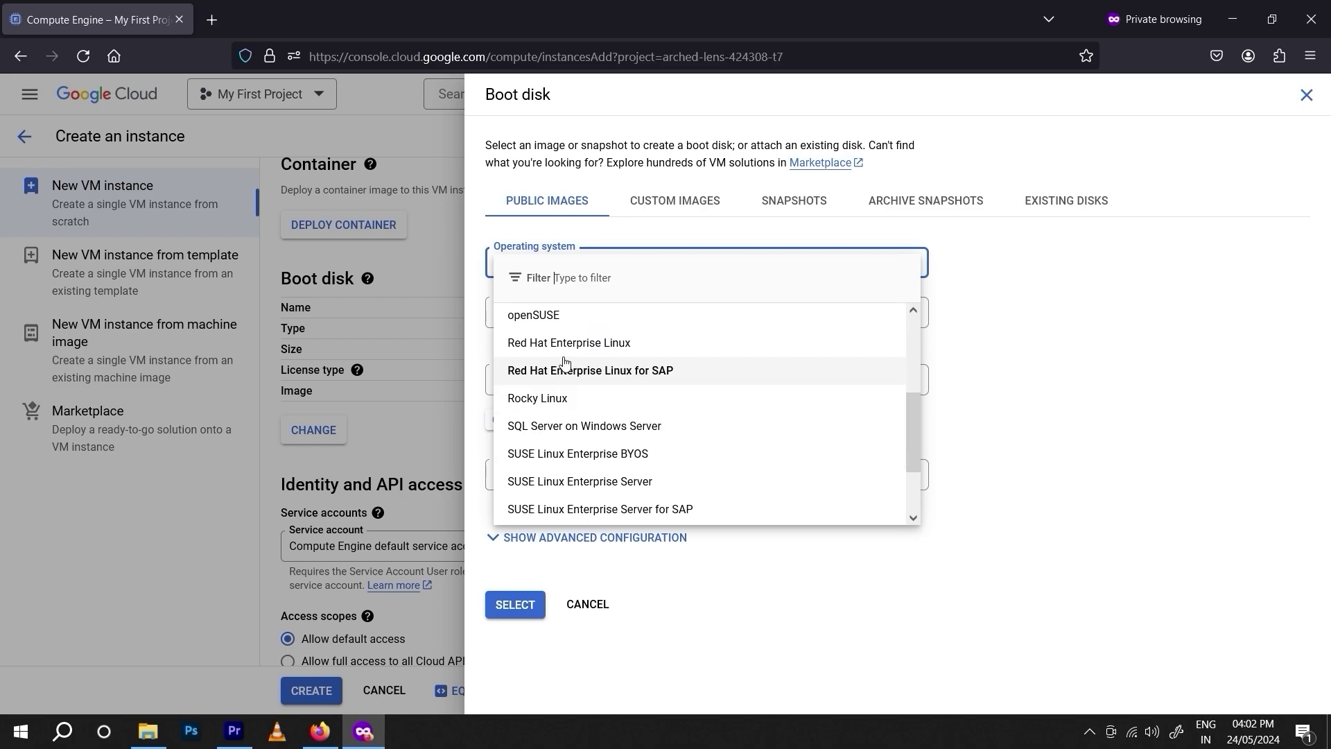
scroll(569, 451, down, 2)
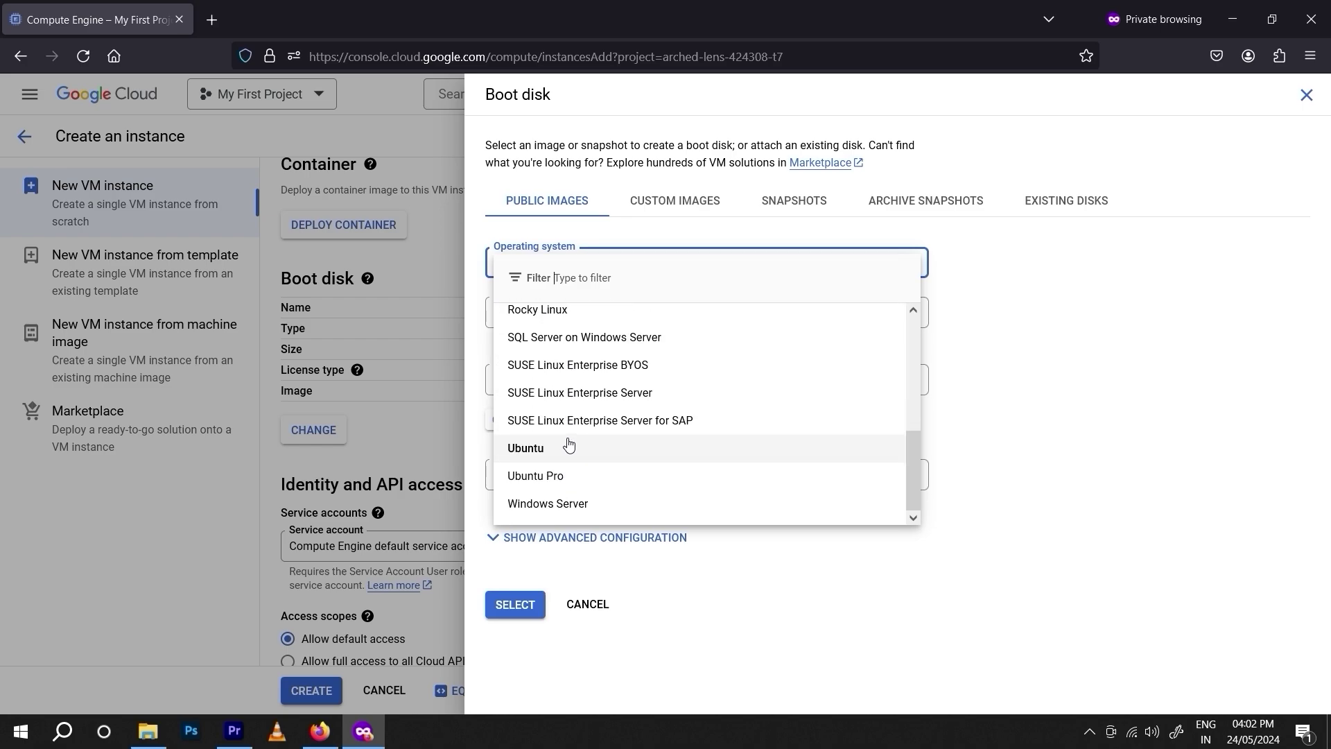
click(586, 506)
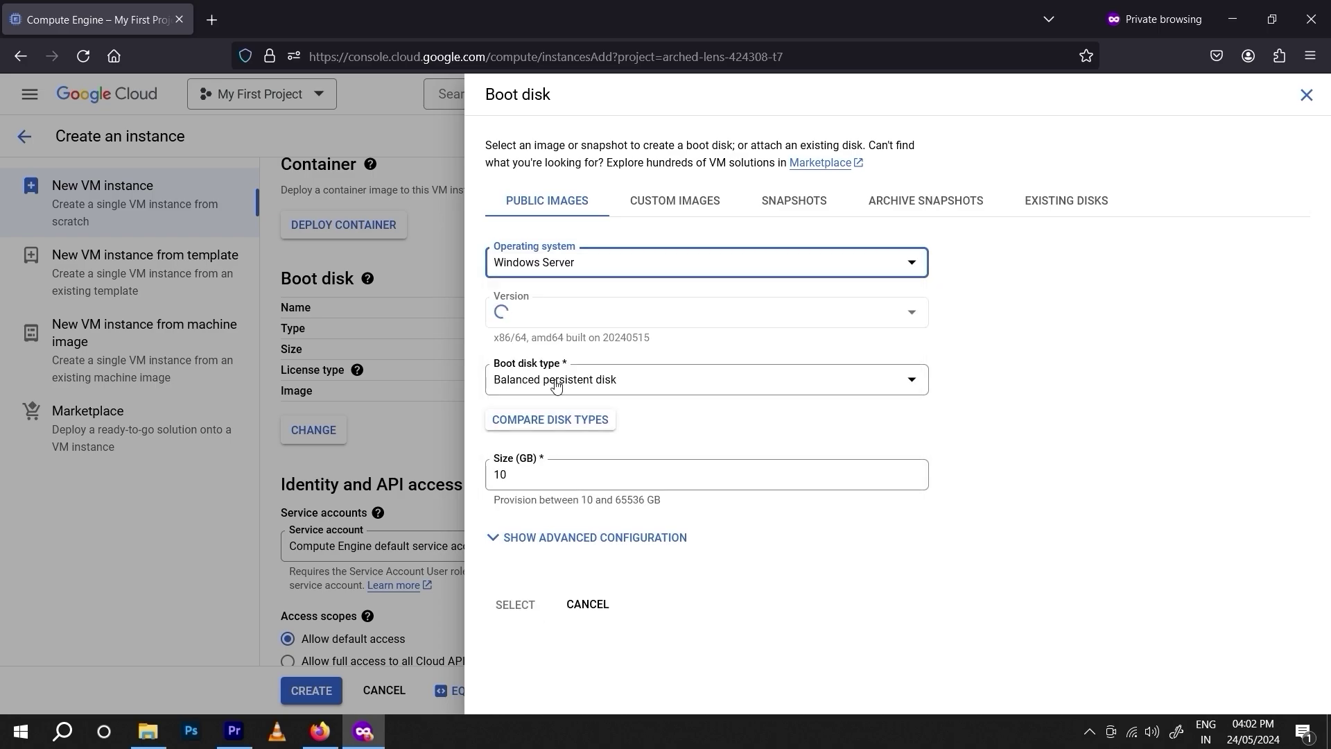
Step: Pick Windows Server 2022 Datacenter on an SSD persistent disk and apply it to the VM
click(590, 312)
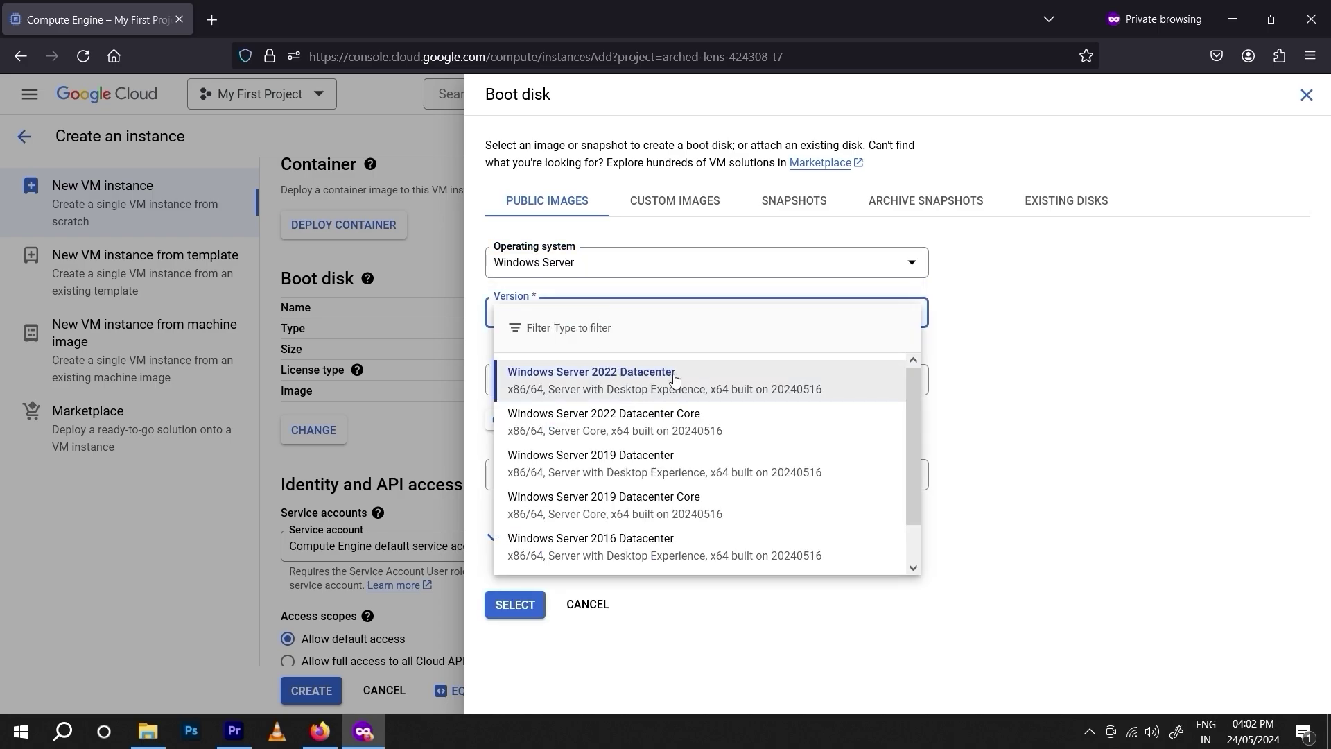
scroll(680, 486, down, 1)
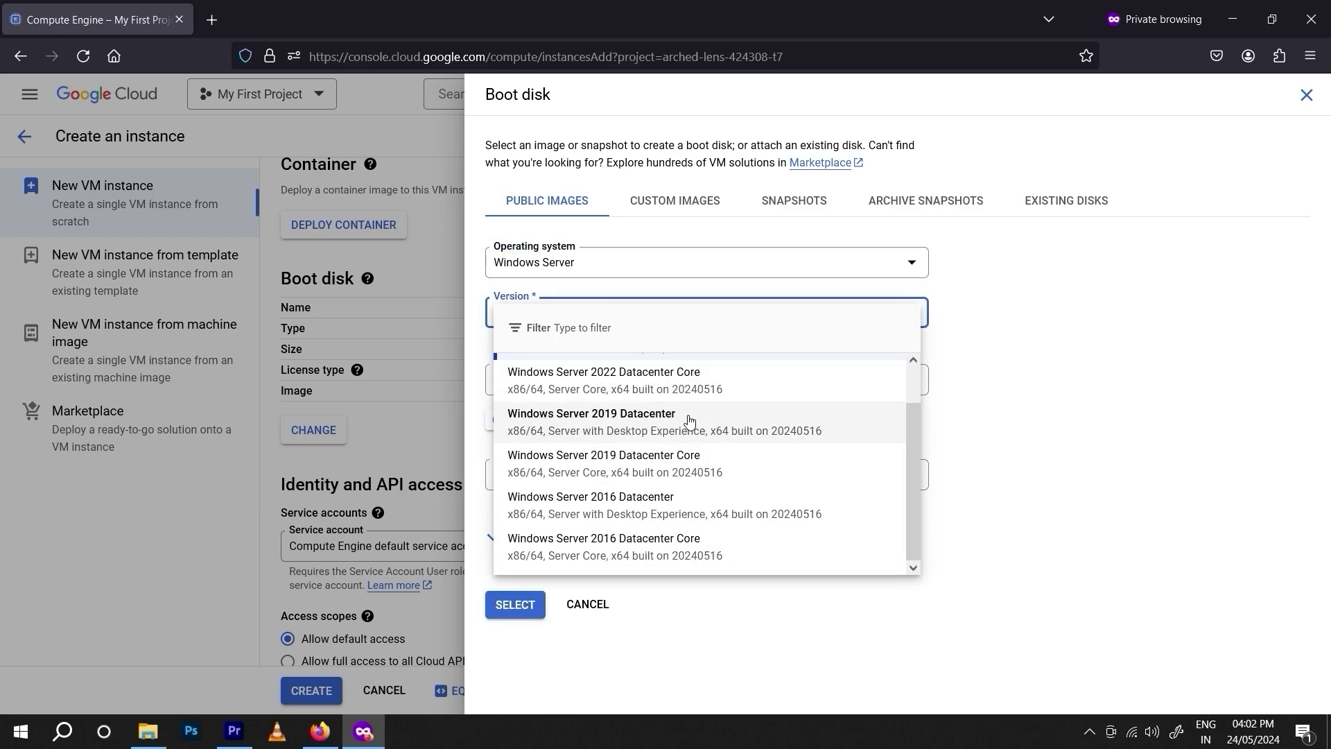
scroll(691, 422, up, 1)
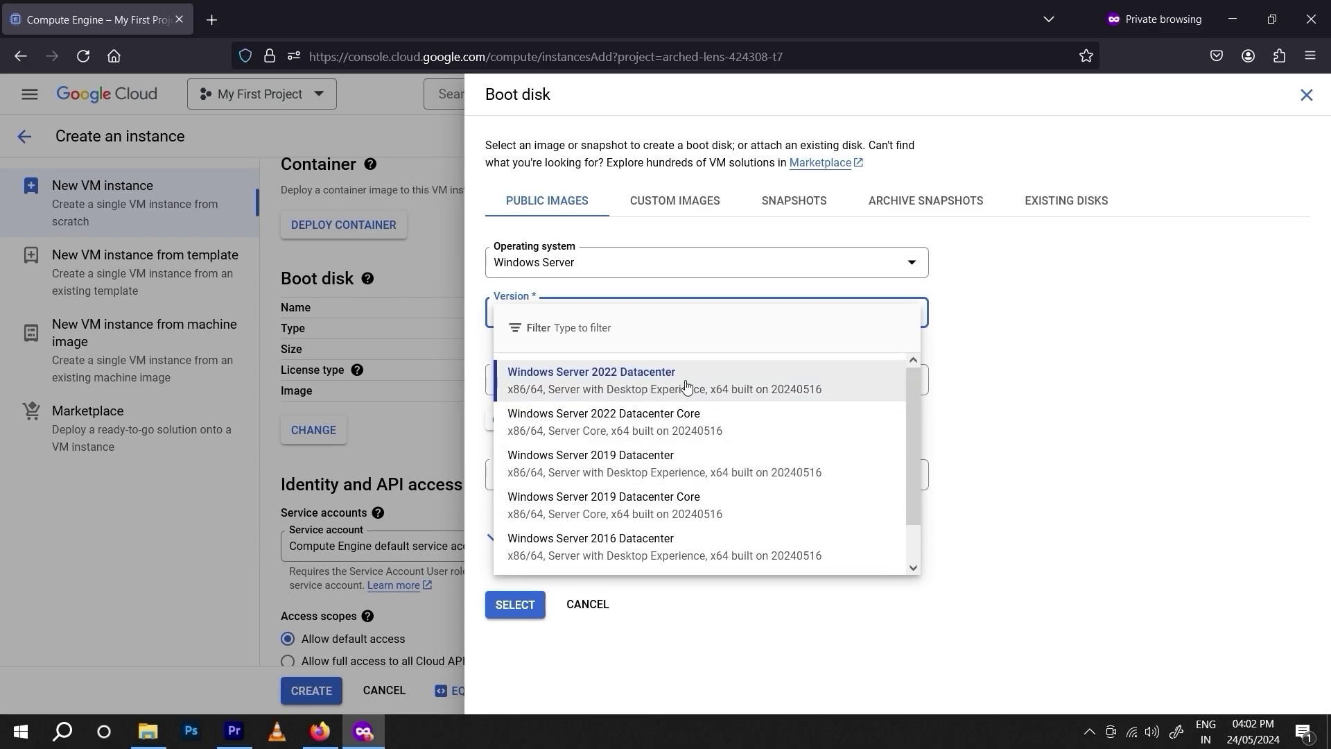
click(687, 386)
click(602, 385)
click(598, 446)
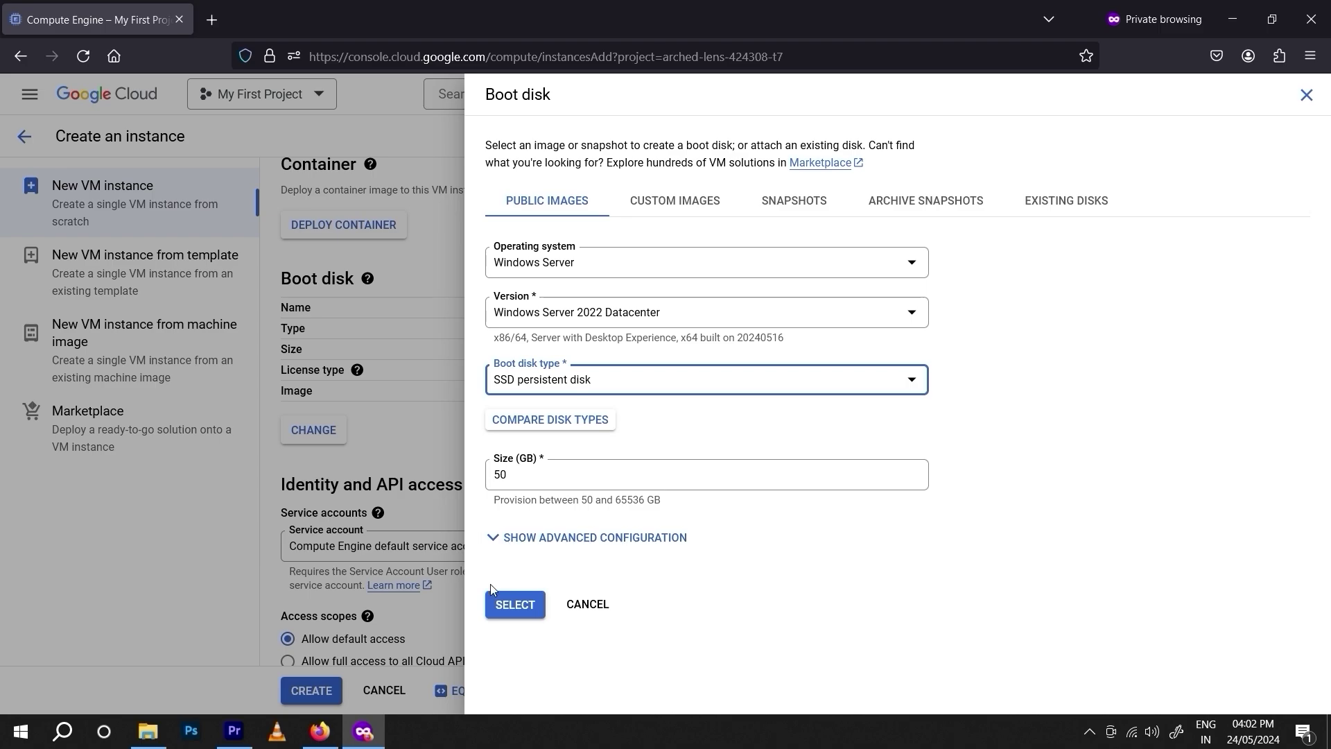
click(514, 606)
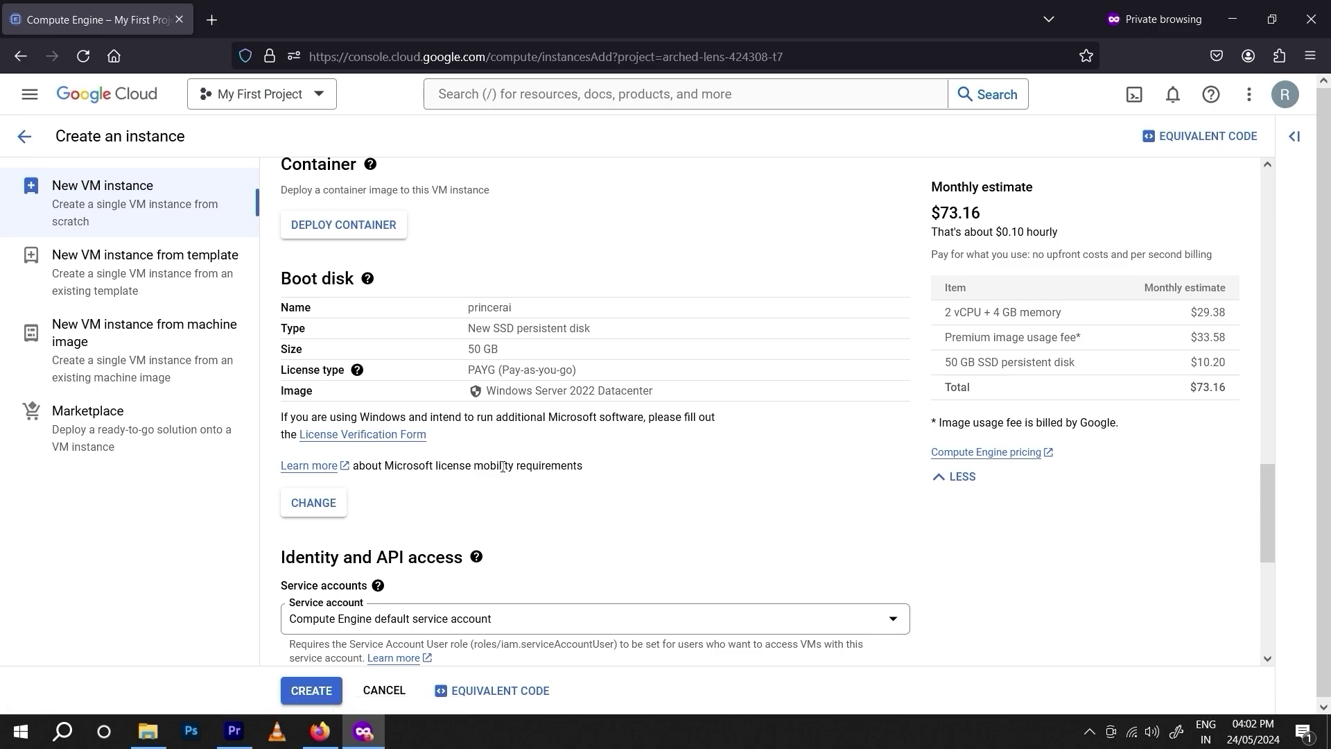
Step: Switch the boot image to Ubuntu, comparing the PAYG and Free licenses and the $31.42 estimate
drag(460, 374, 583, 380)
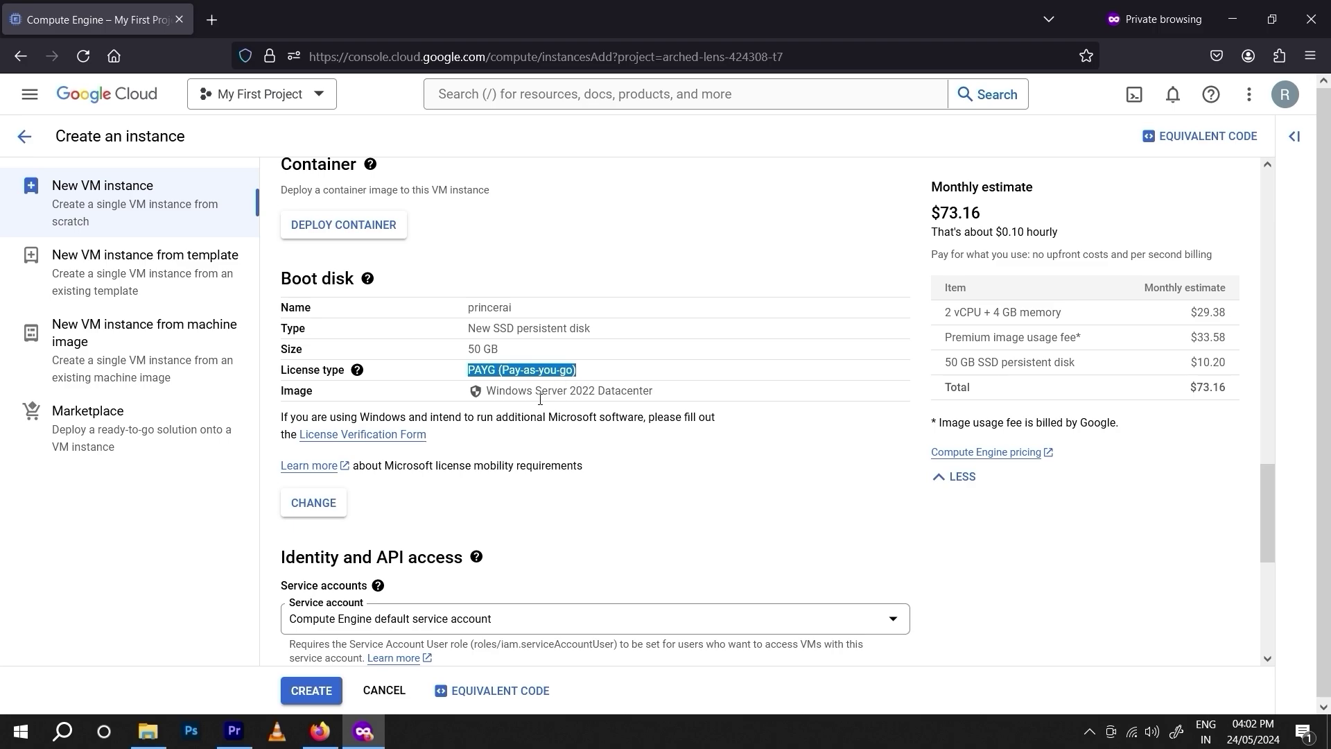
click(313, 503)
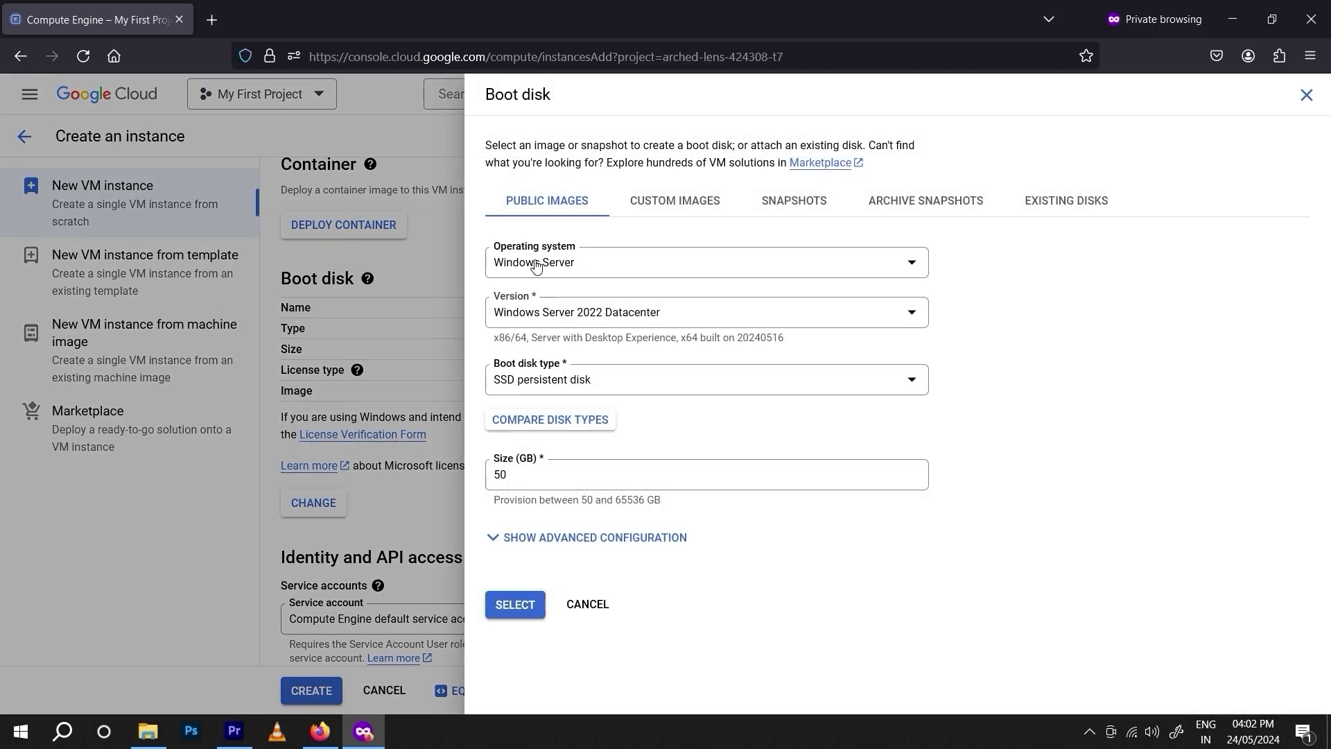
click(536, 264)
scroll(536, 430, down, 5)
click(534, 450)
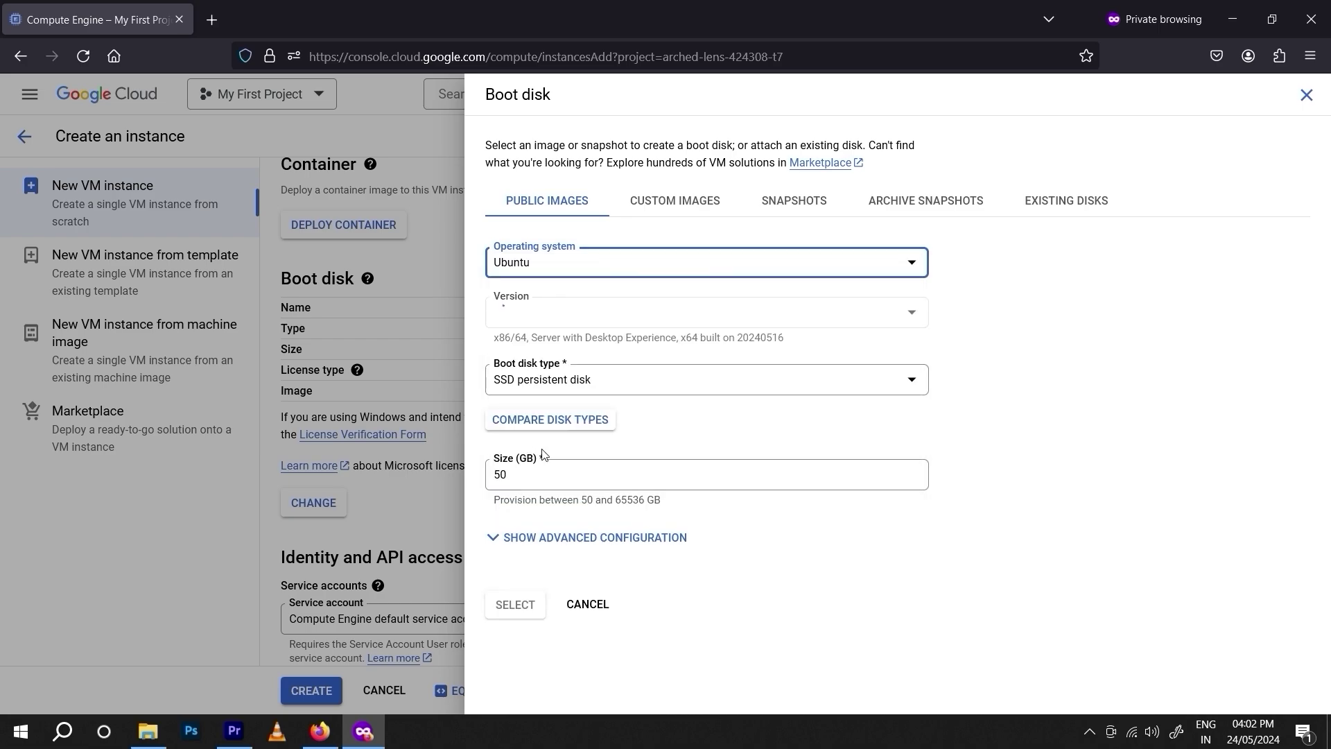
click(523, 610)
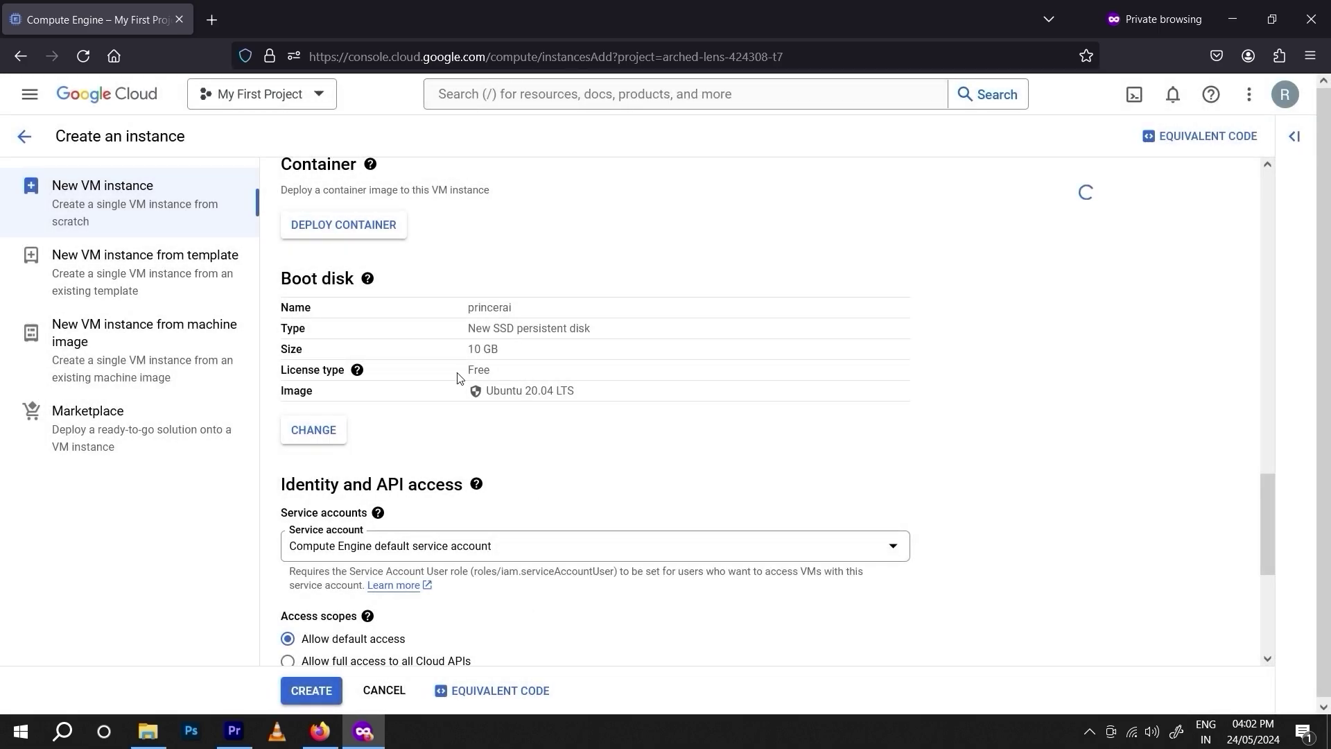
double_click(478, 369)
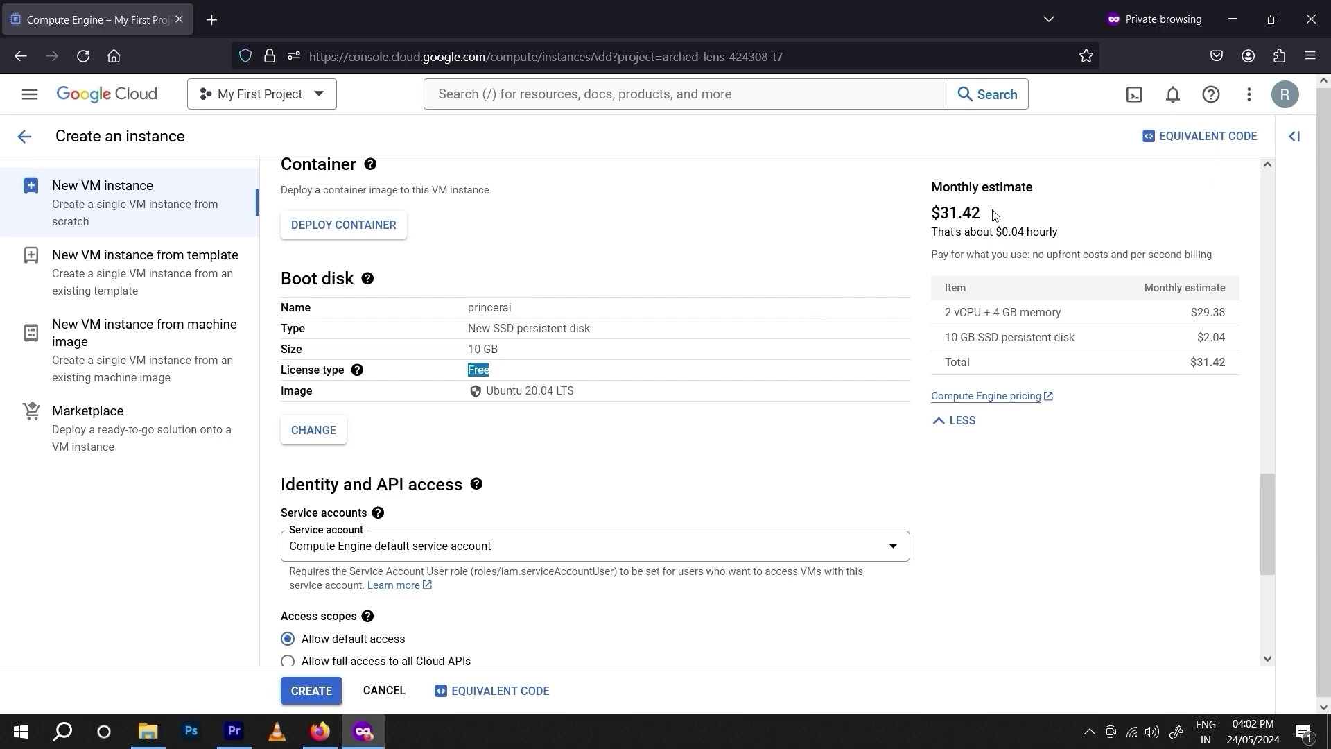
drag(995, 215, 938, 214)
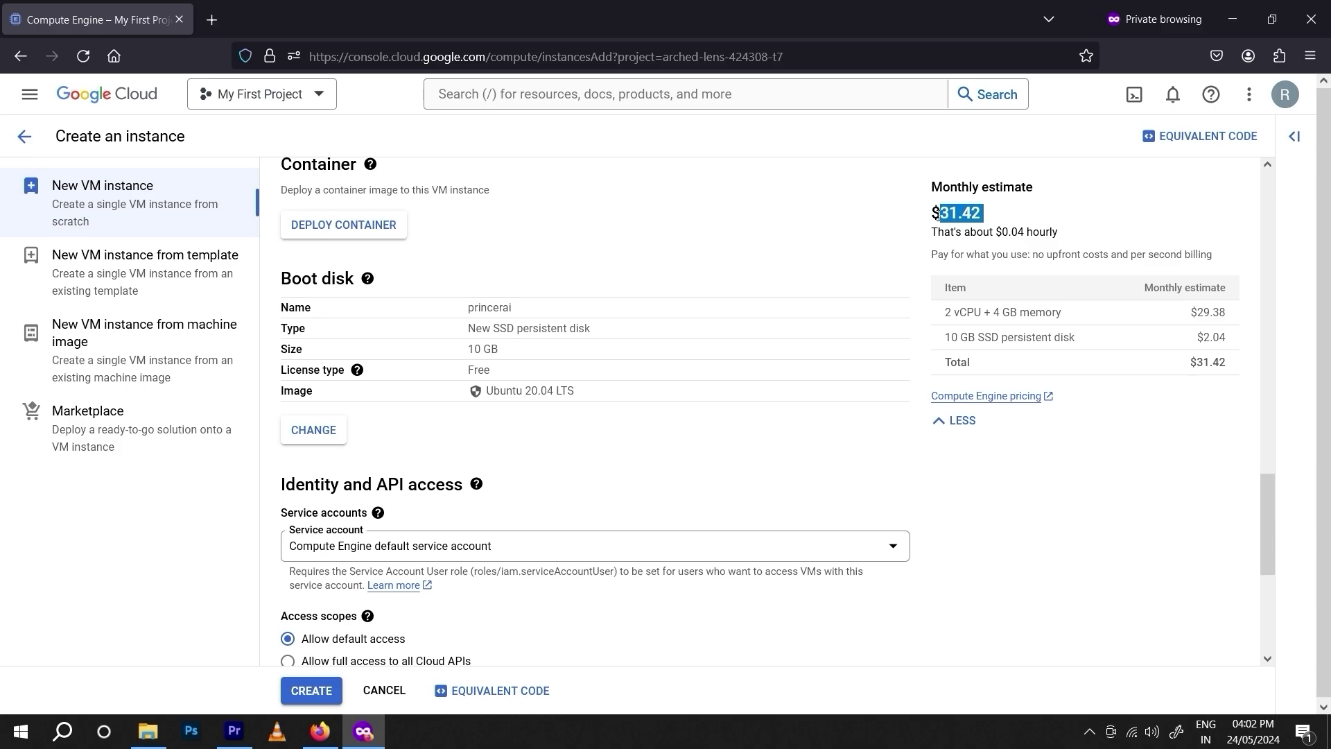
Step: Change the boot disk back to Windows Server, noting the PAYG license and $73.16 monthly estimate
click(314, 429)
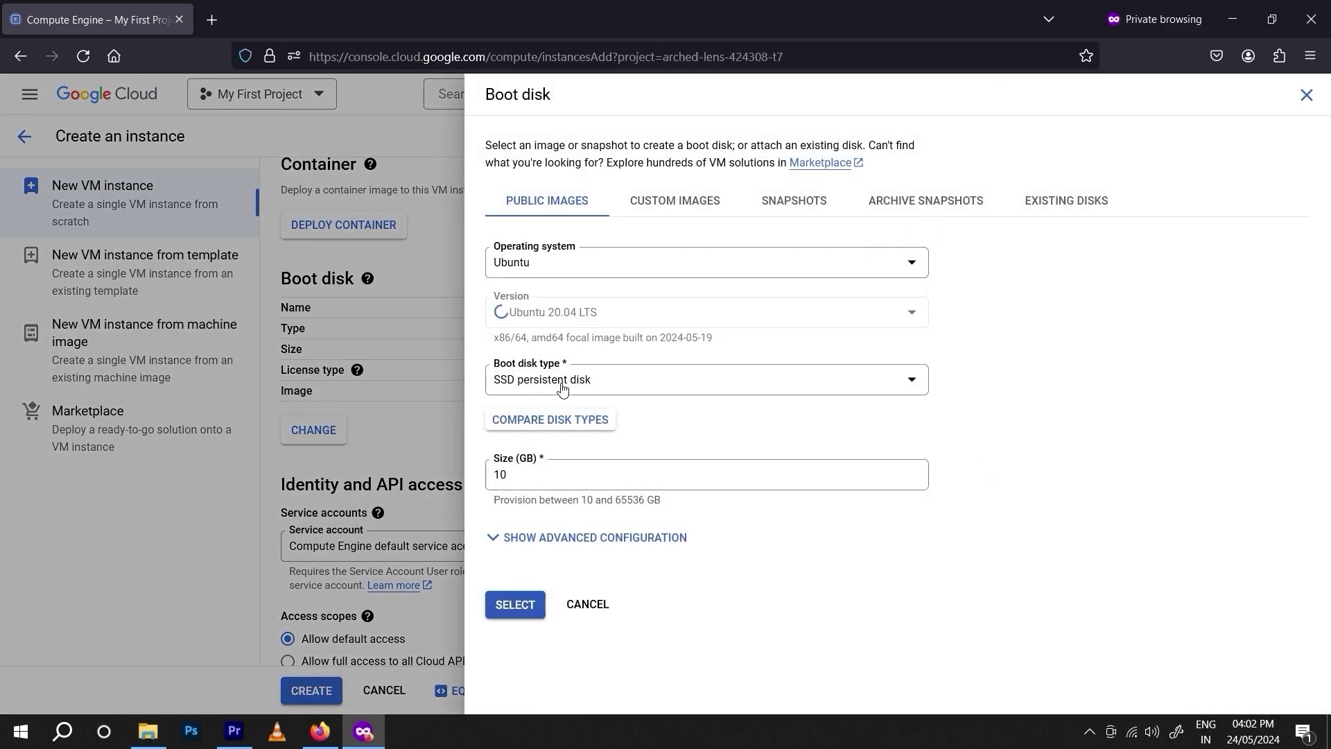
click(552, 268)
scroll(552, 417, down, 5)
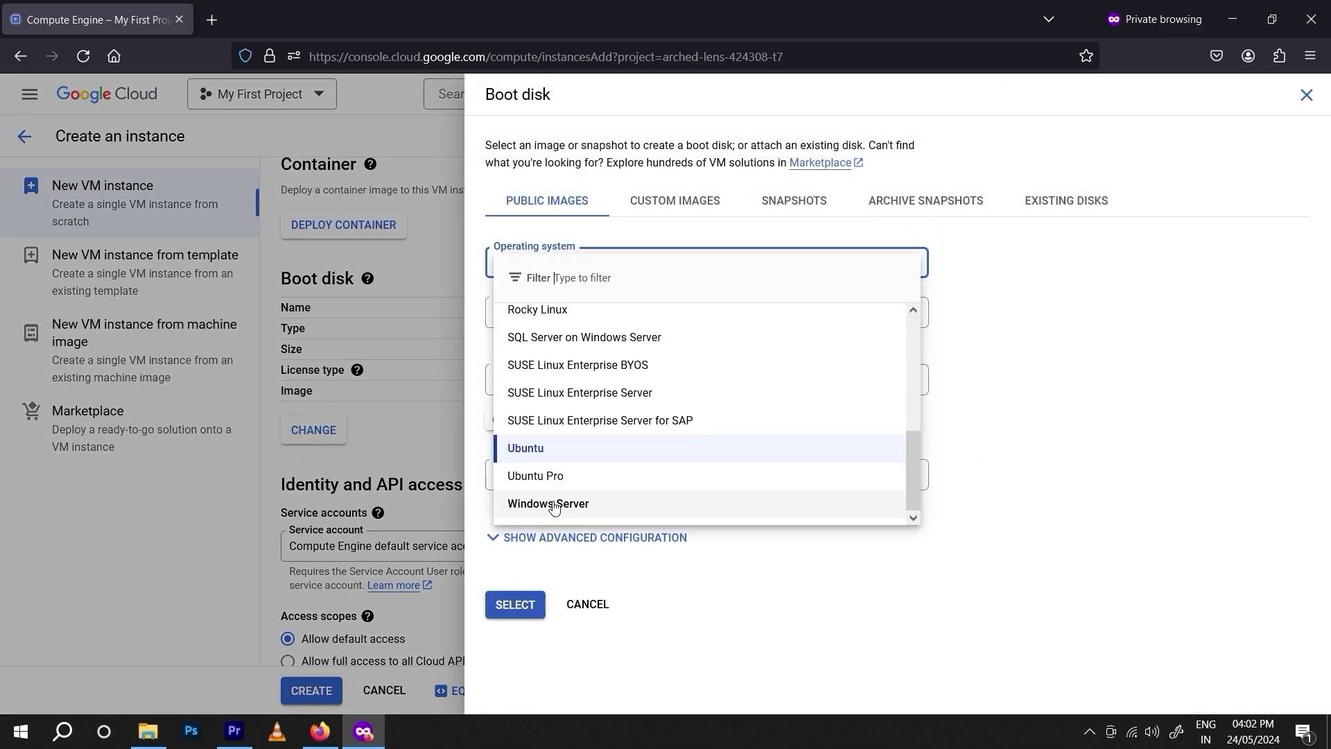
click(559, 506)
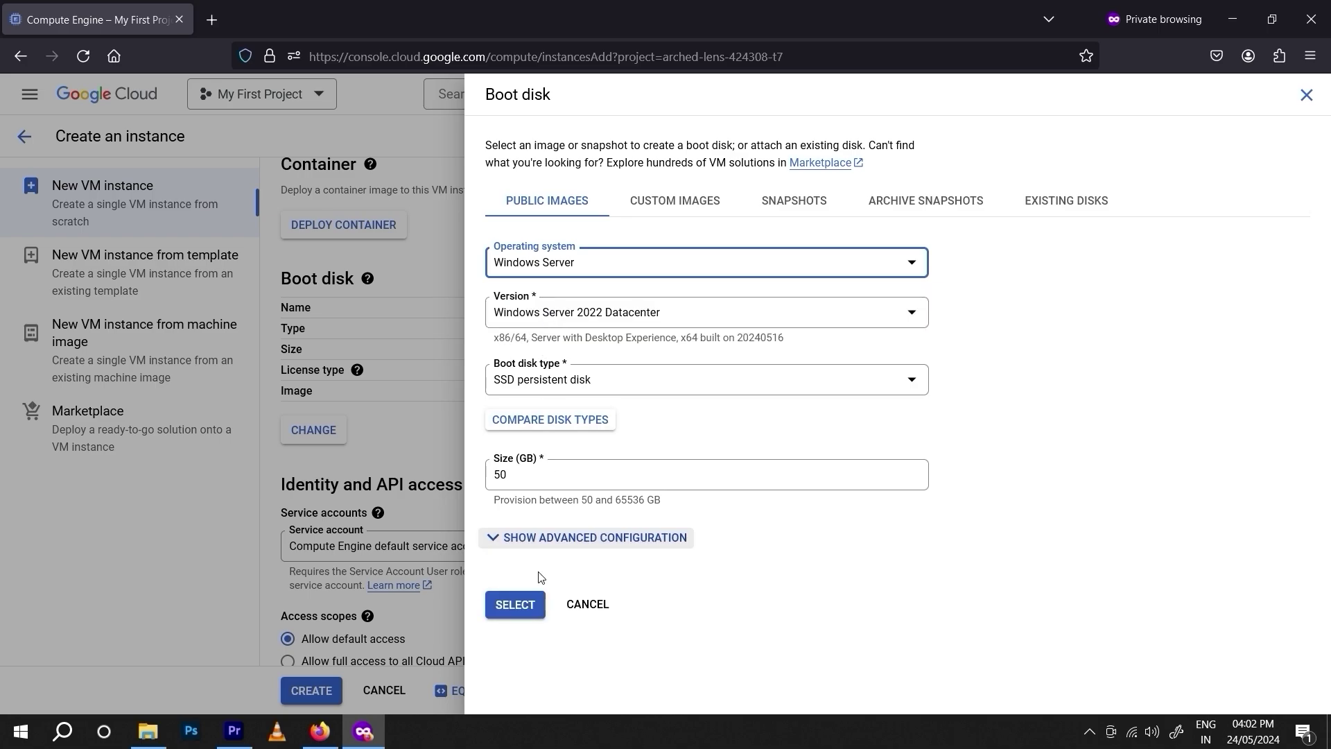
click(525, 604)
drag(460, 390, 590, 373)
drag(984, 213, 949, 213)
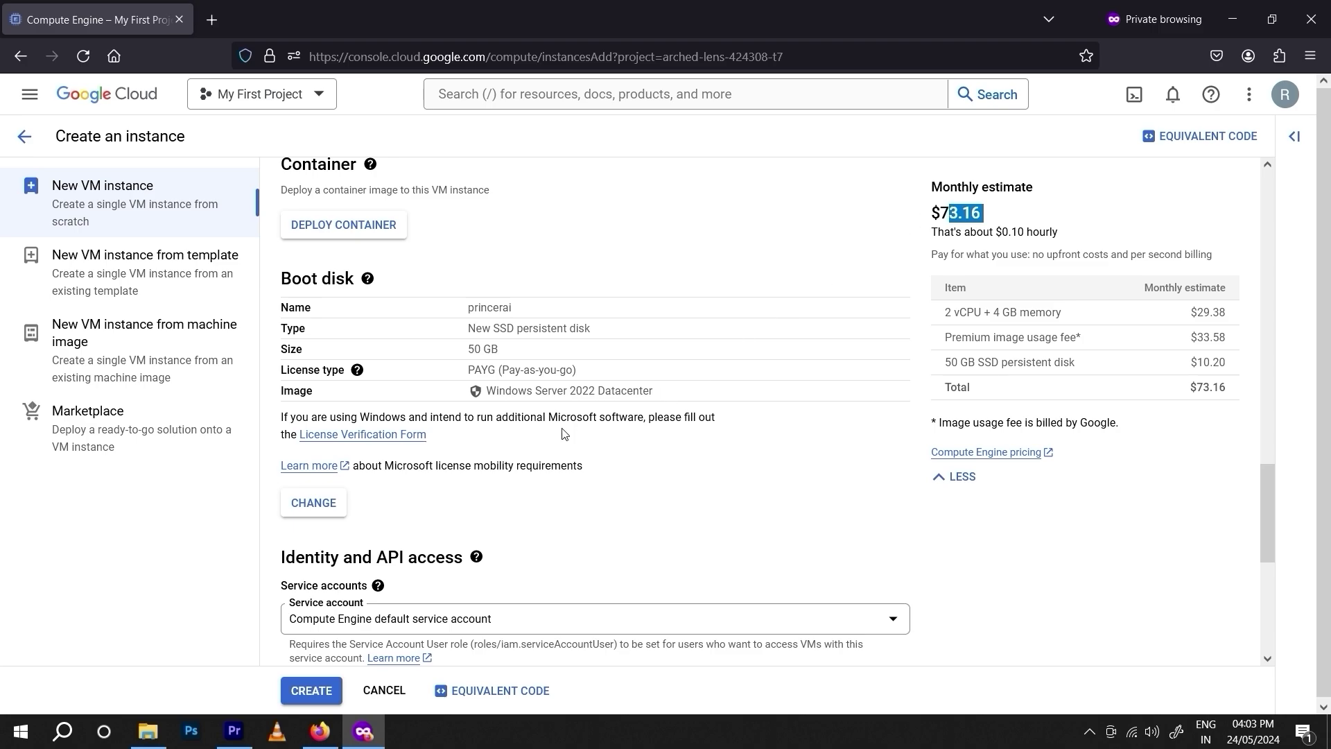
Step: Review the boot disk settings without changes and scroll down to the Create button
click(334, 507)
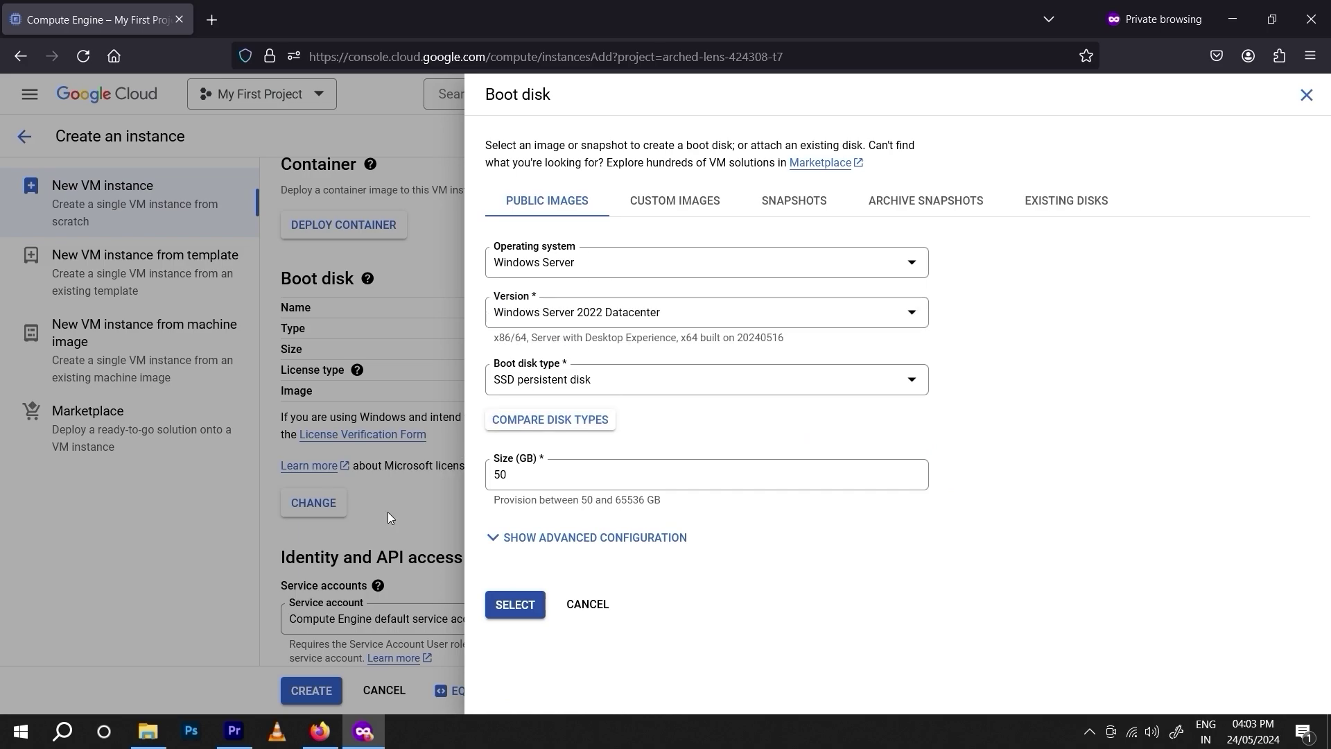
click(588, 603)
scroll(513, 554, down, 6)
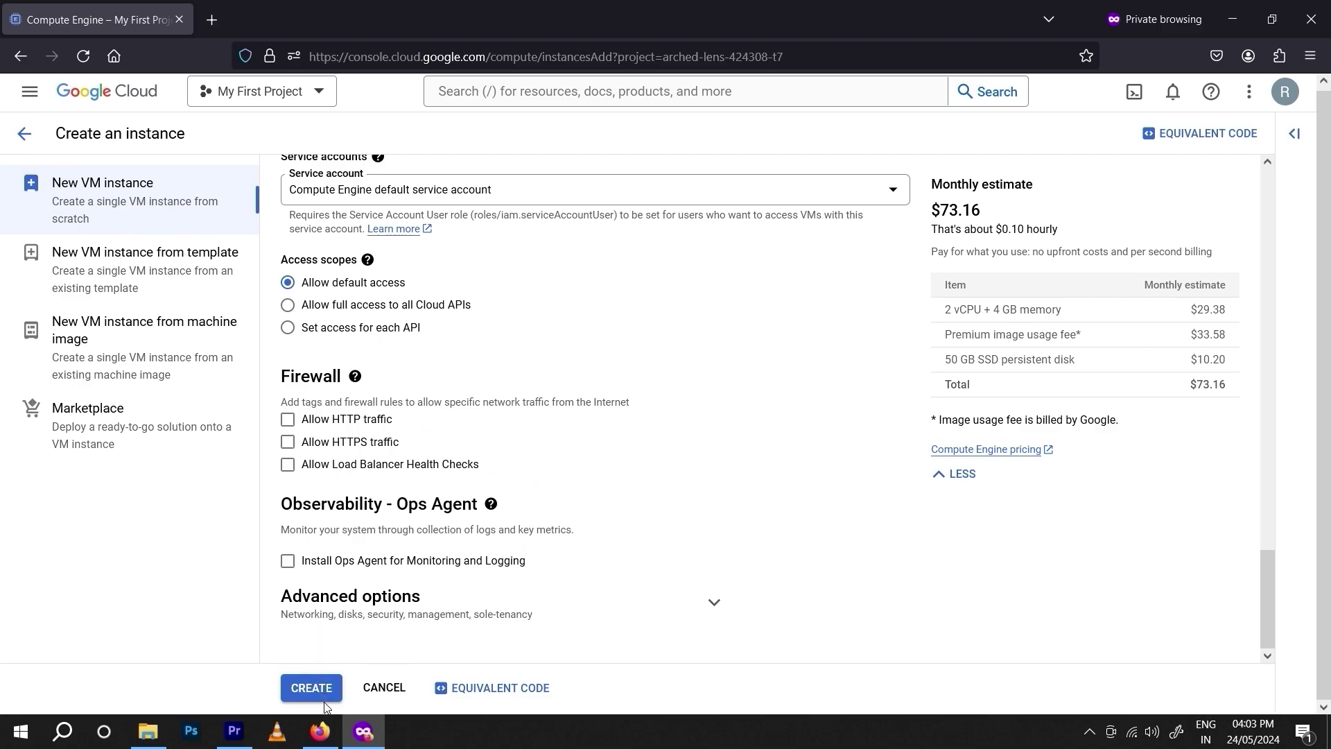
Step: Create the Windows Server 2022 VM instance in asia-south2-a
click(311, 688)
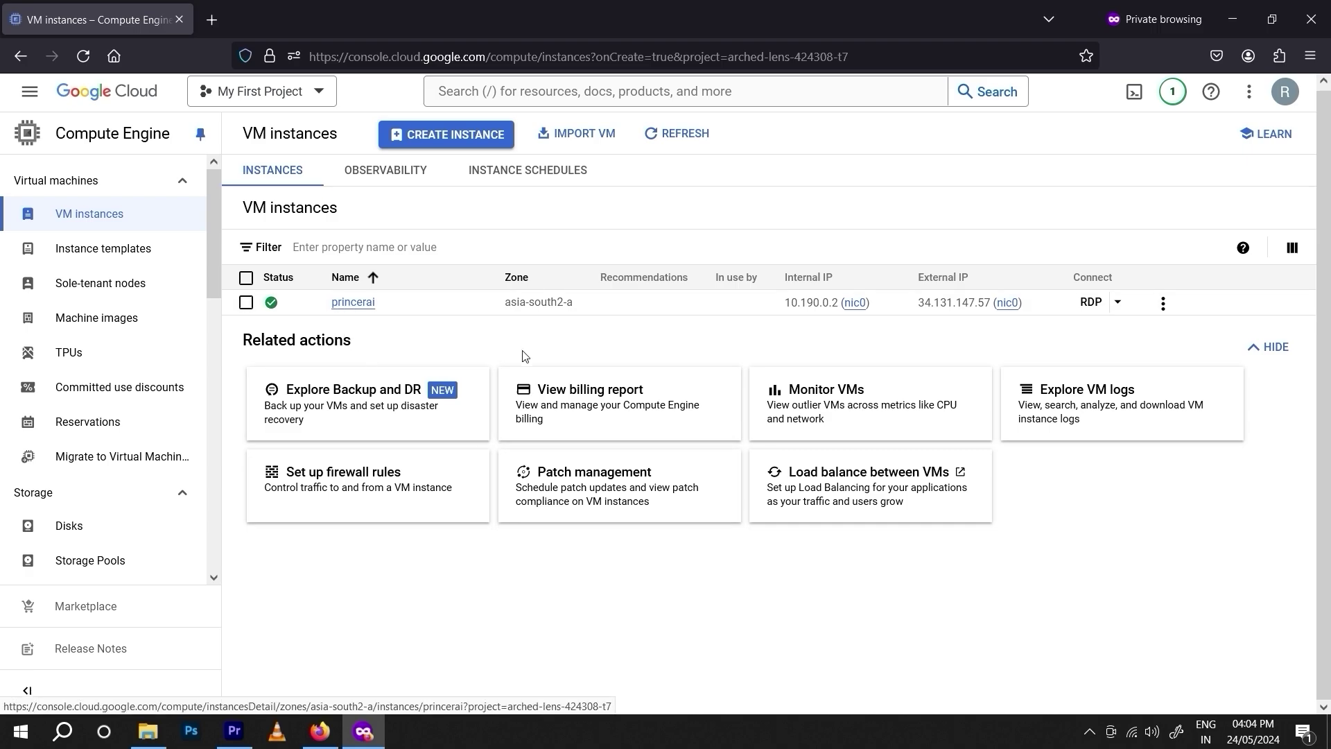
Step: Generate a new Windows password for the VM under a new custom username
click(1117, 305)
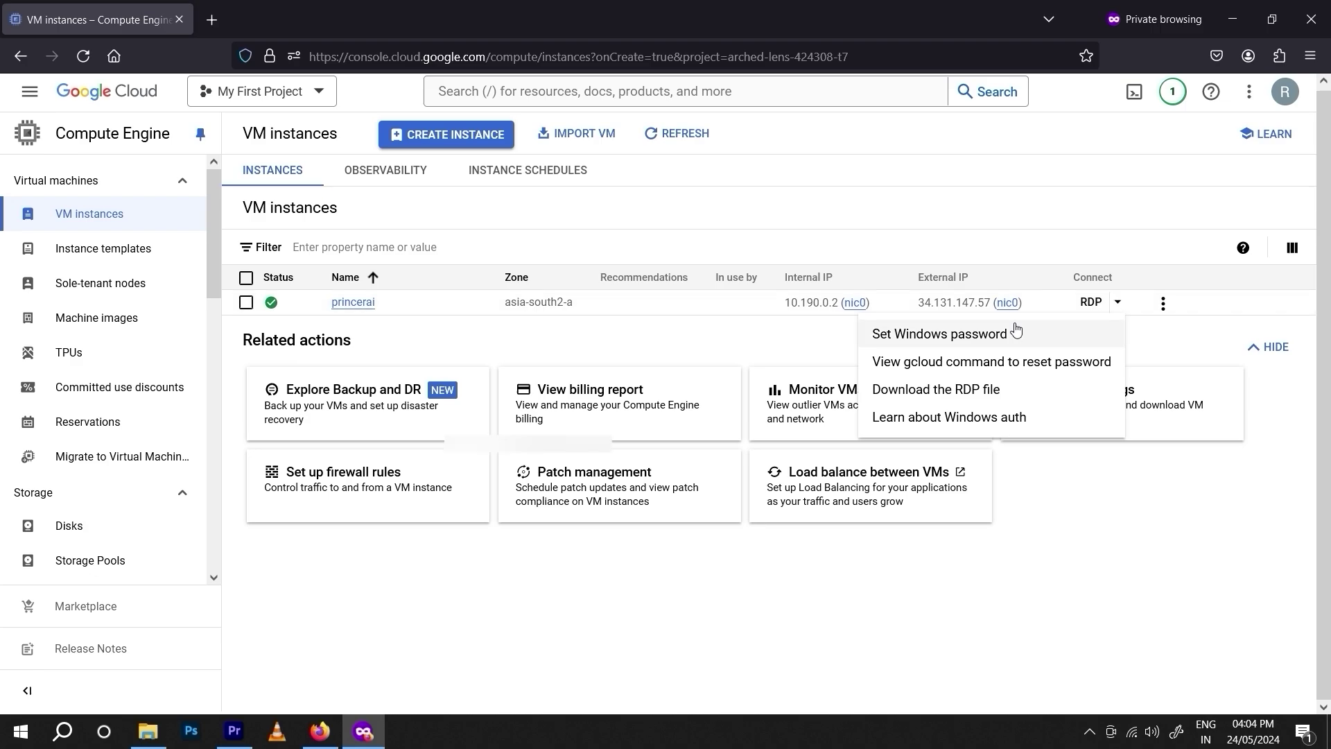
click(981, 336)
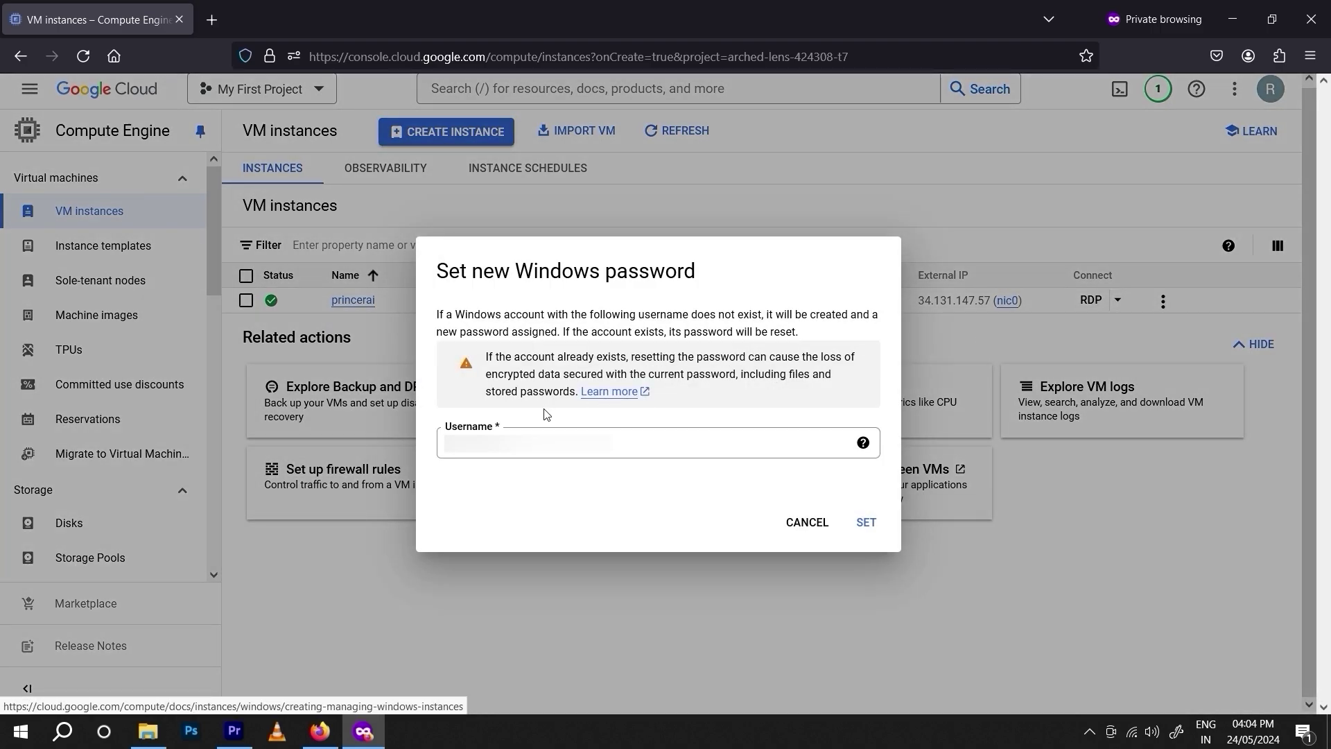
click(564, 447)
key(ctrl+a)
key(BackSpace)
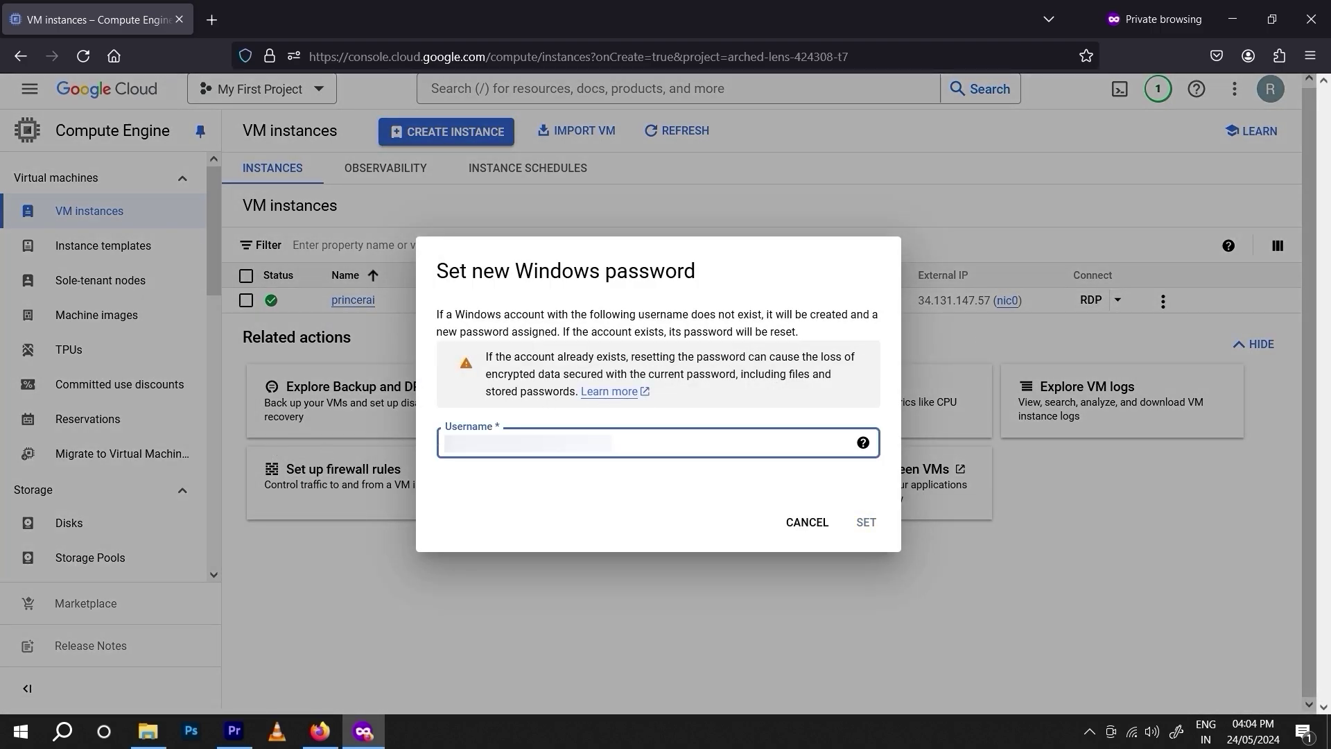
text(princerai)
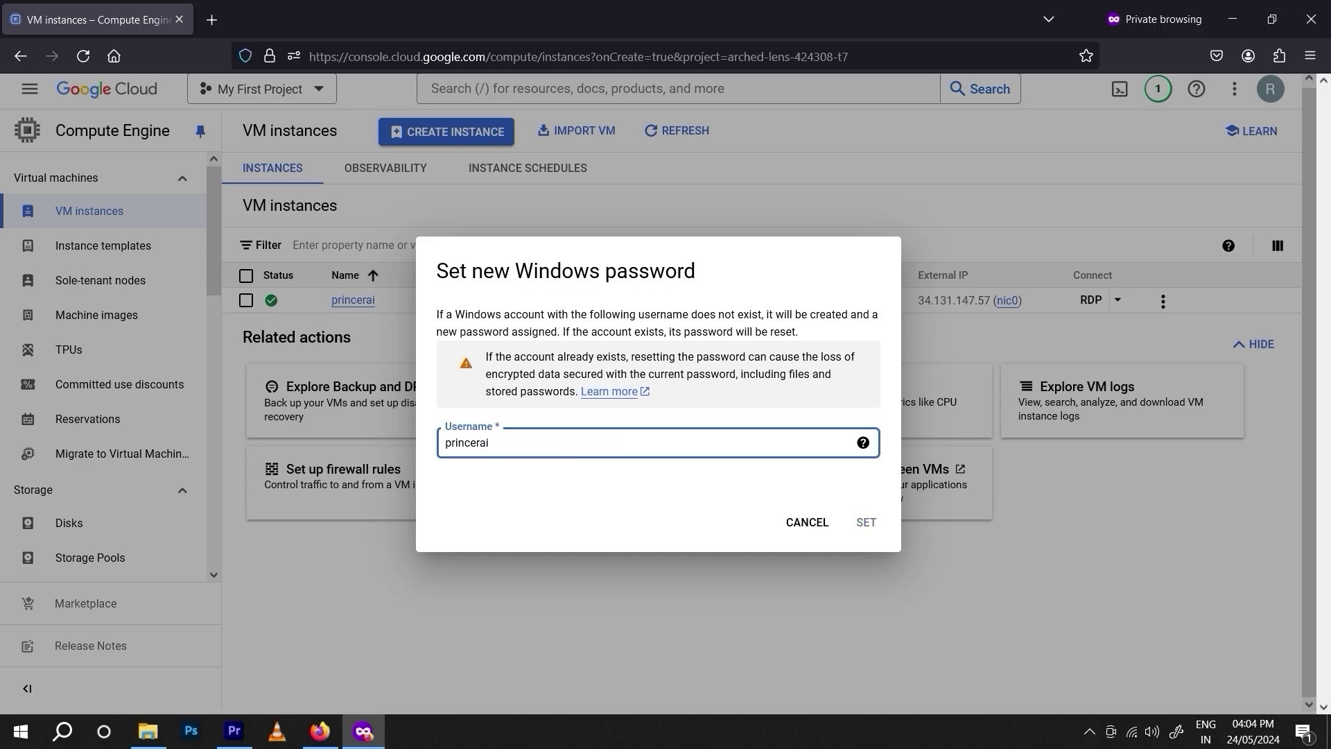
click(881, 530)
click(558, 432)
text(ai1)
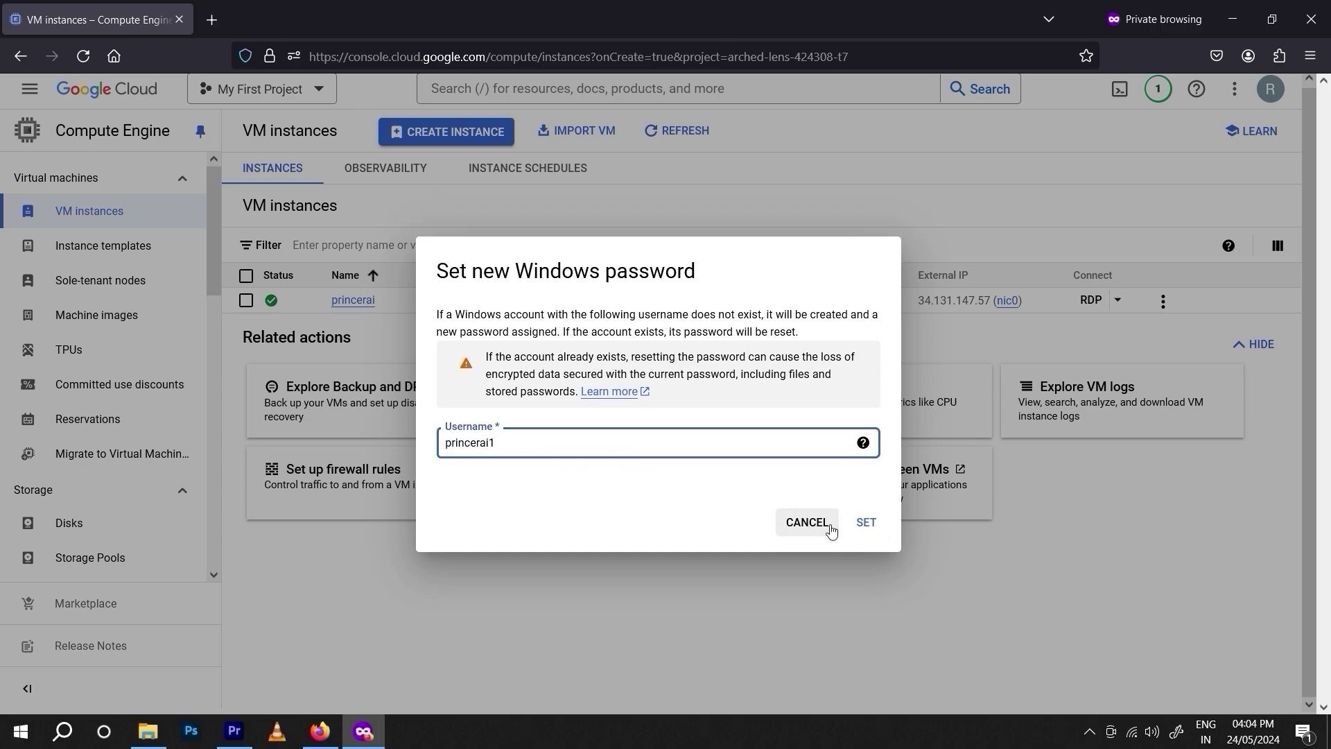
click(867, 532)
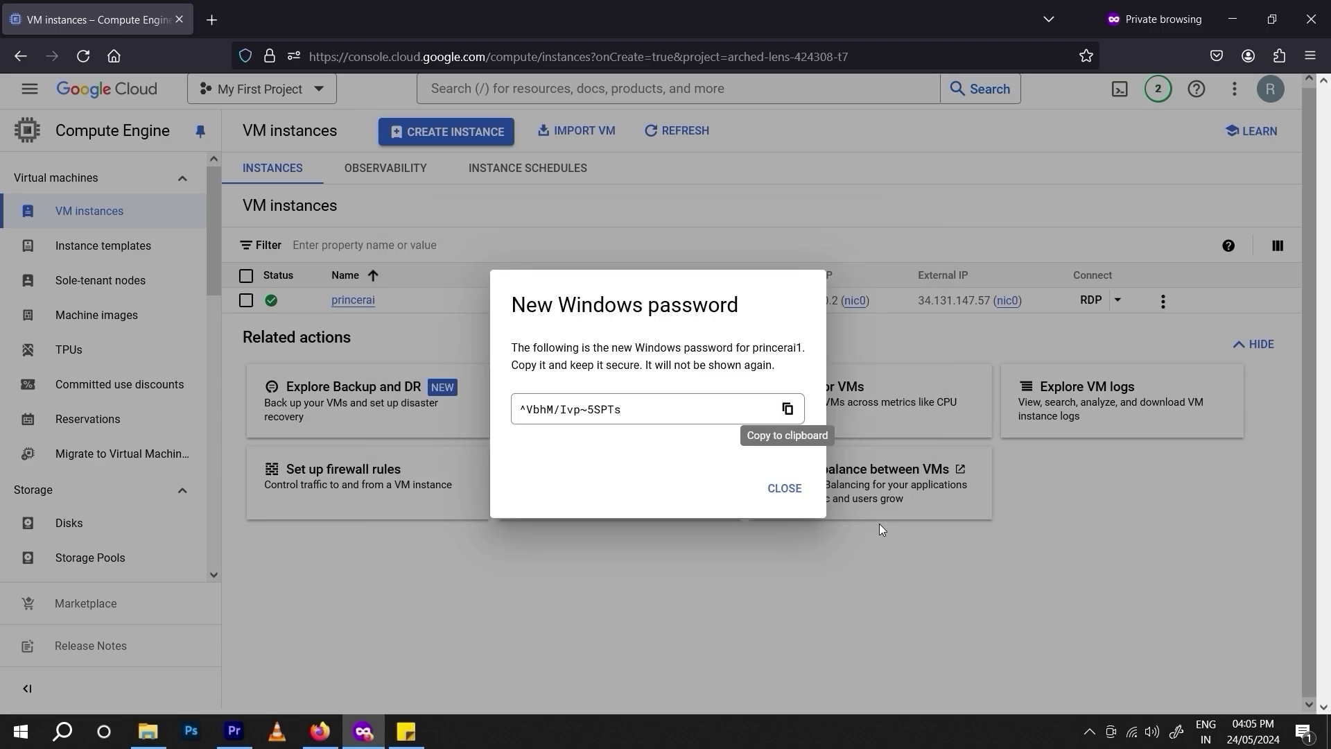
Step: Copy the generated password and paste it into a sticky note
click(787, 410)
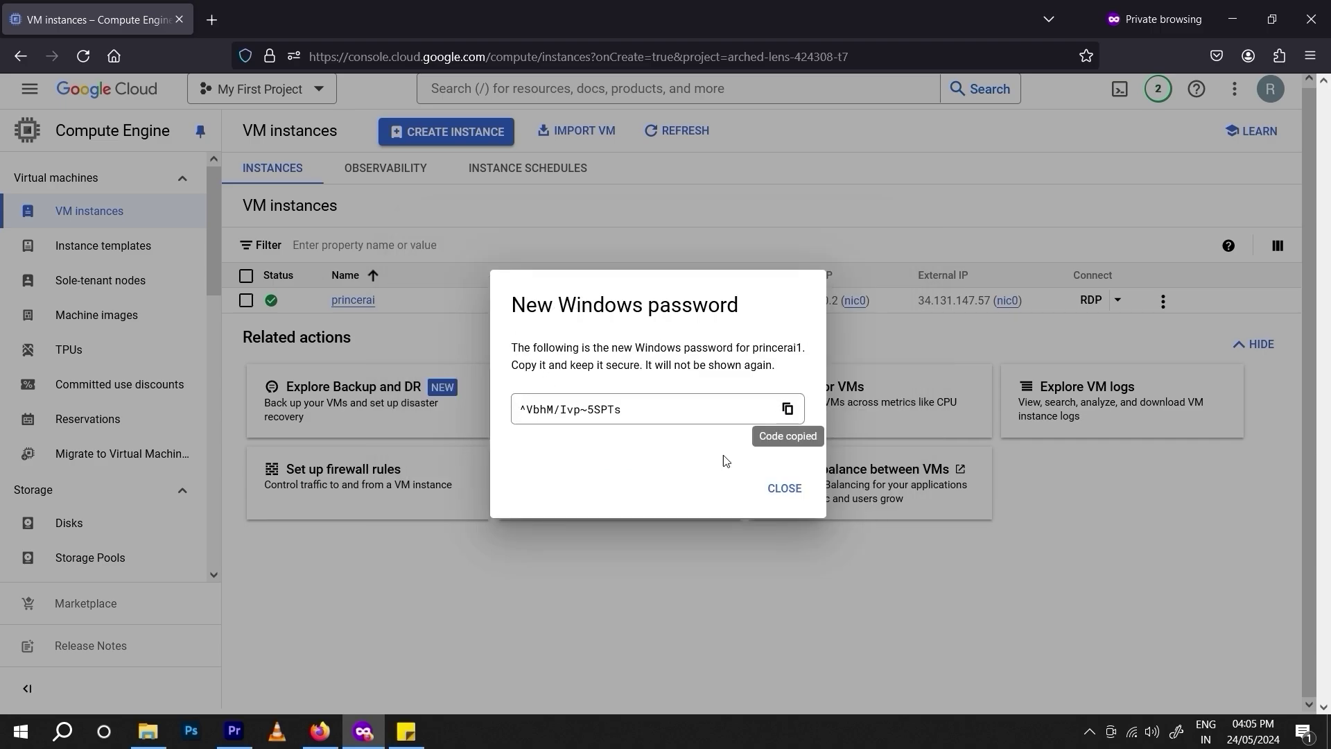
click(405, 732)
key(ctrl+v)
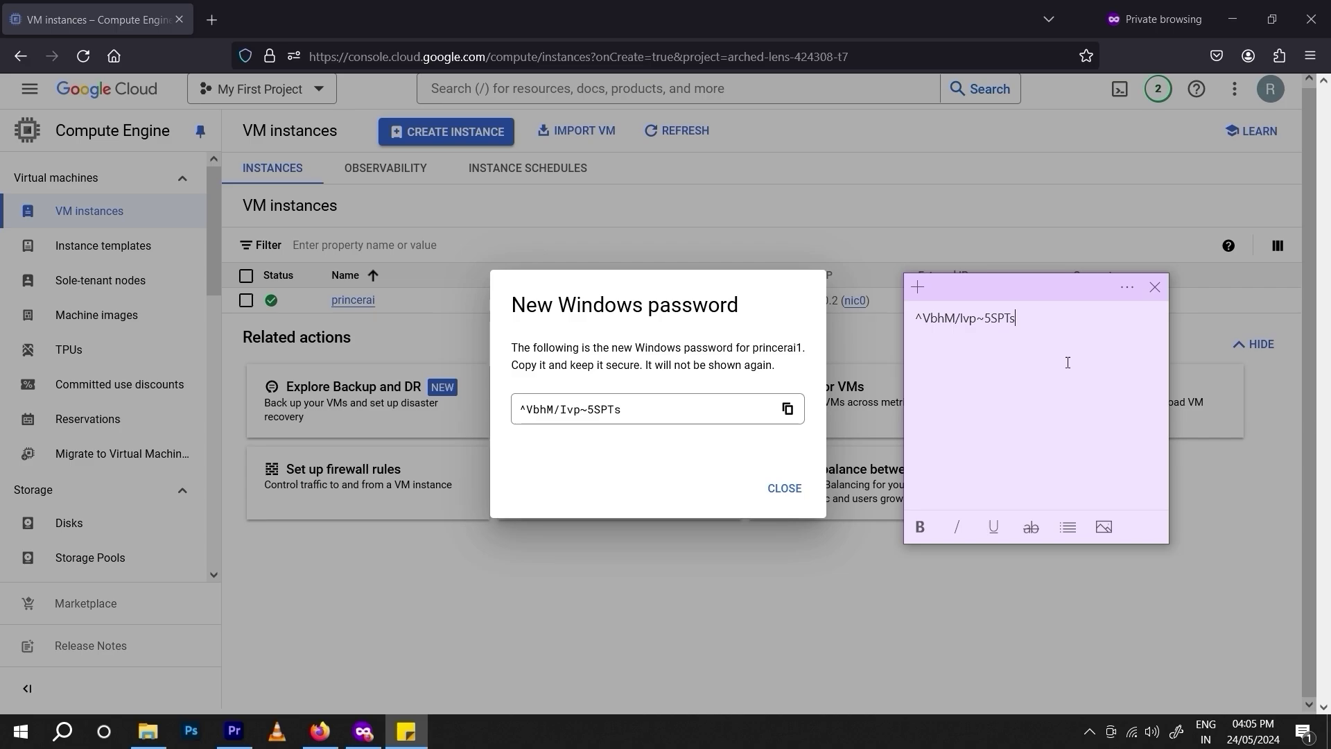
Step: Download the VM's RDP file, open it and start connecting despite the publisher warning
click(783, 488)
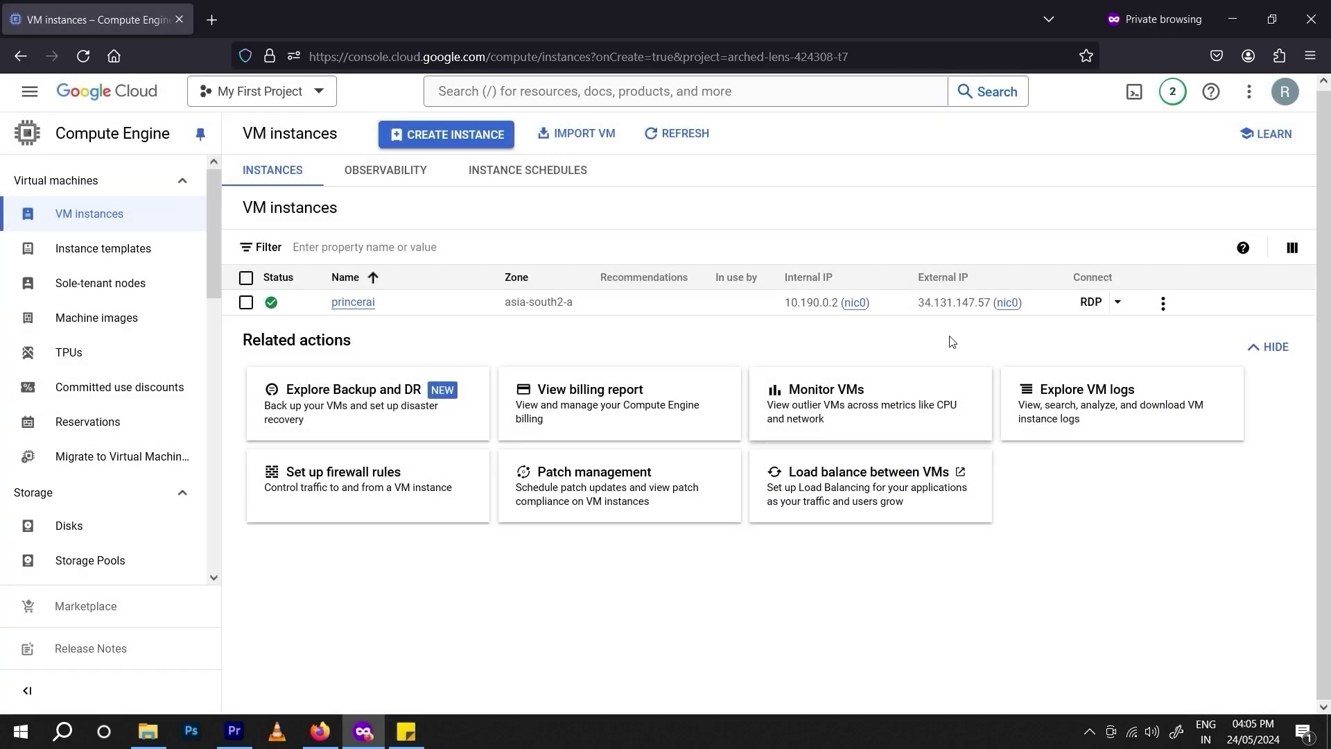
click(1118, 302)
click(957, 391)
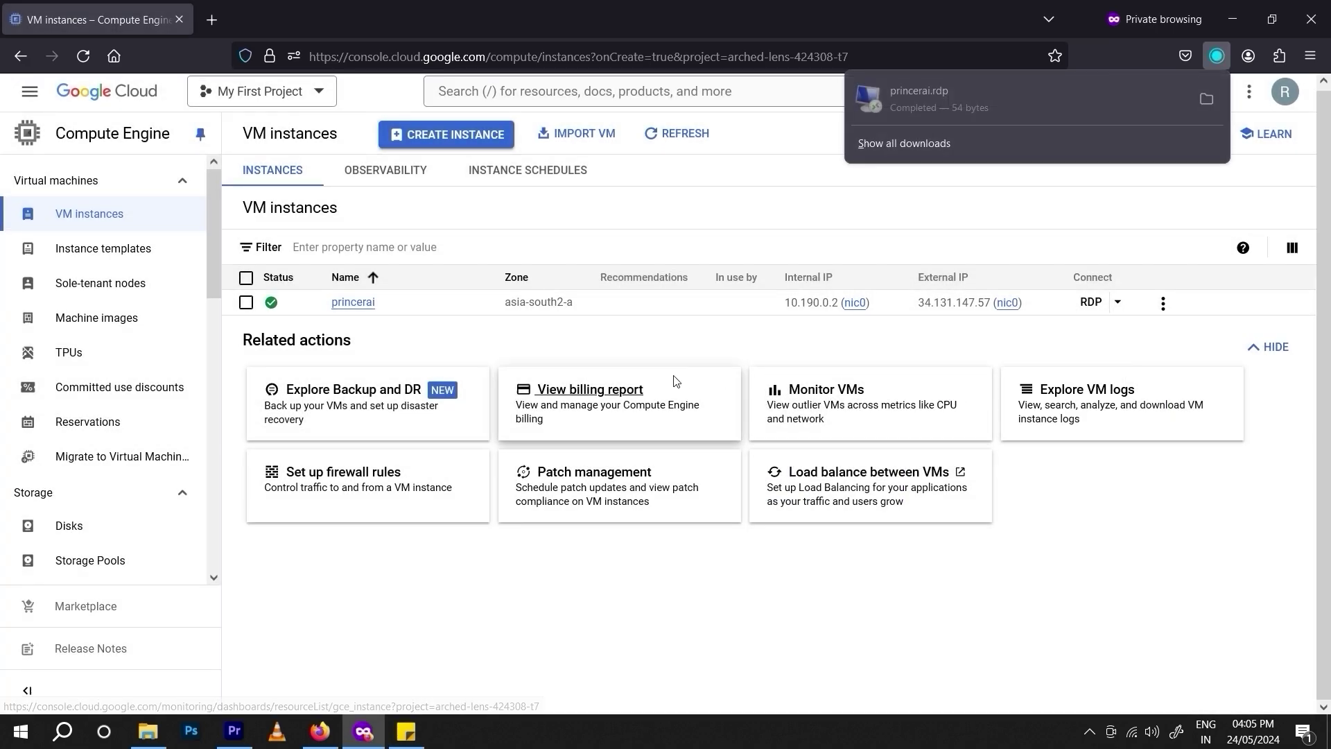
click(926, 89)
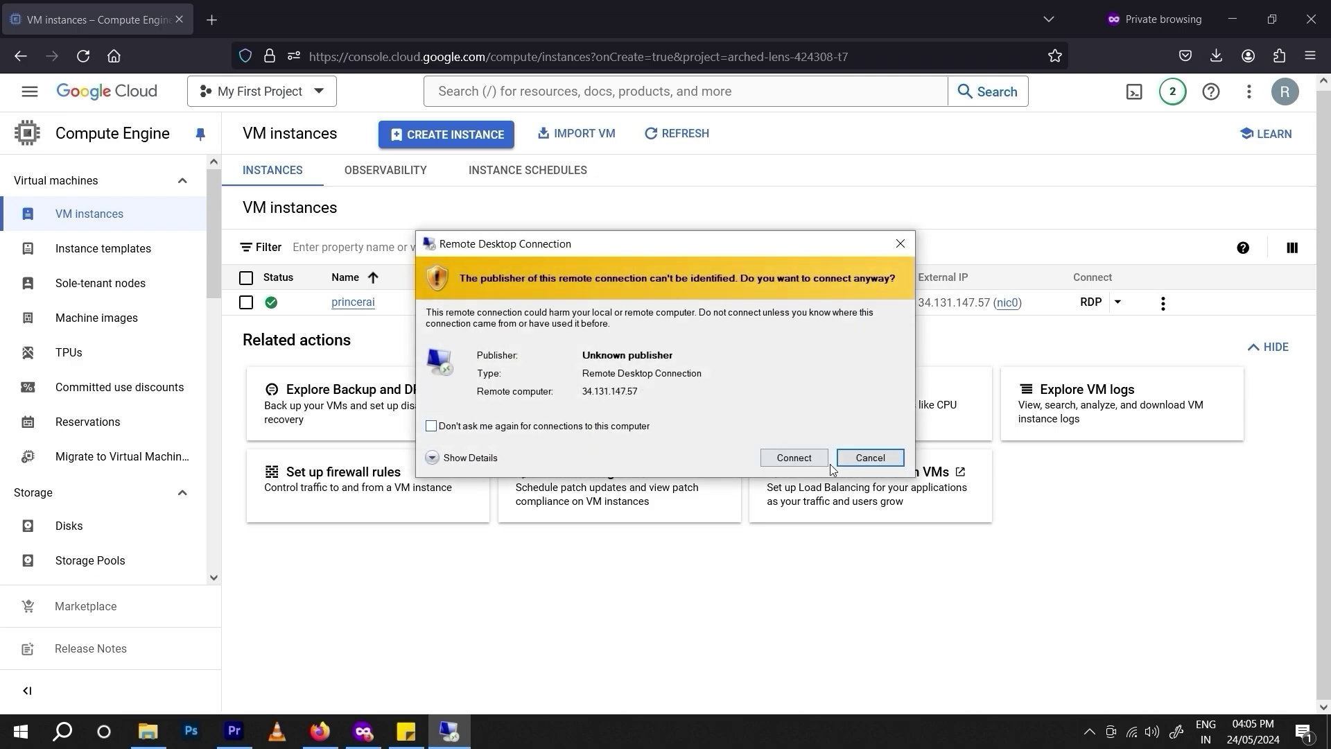
click(794, 459)
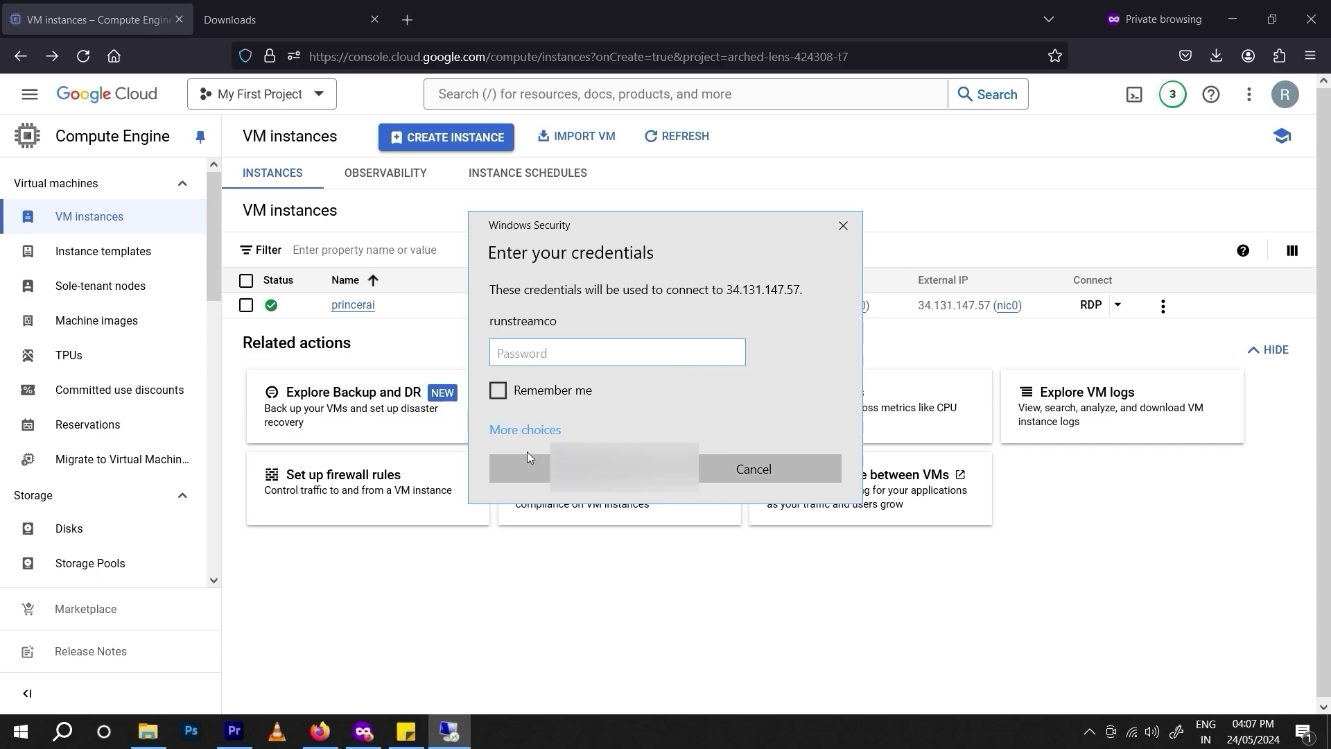
Step: Sign in with the new Windows username and the saved password, accepting the certificate warning
click(511, 435)
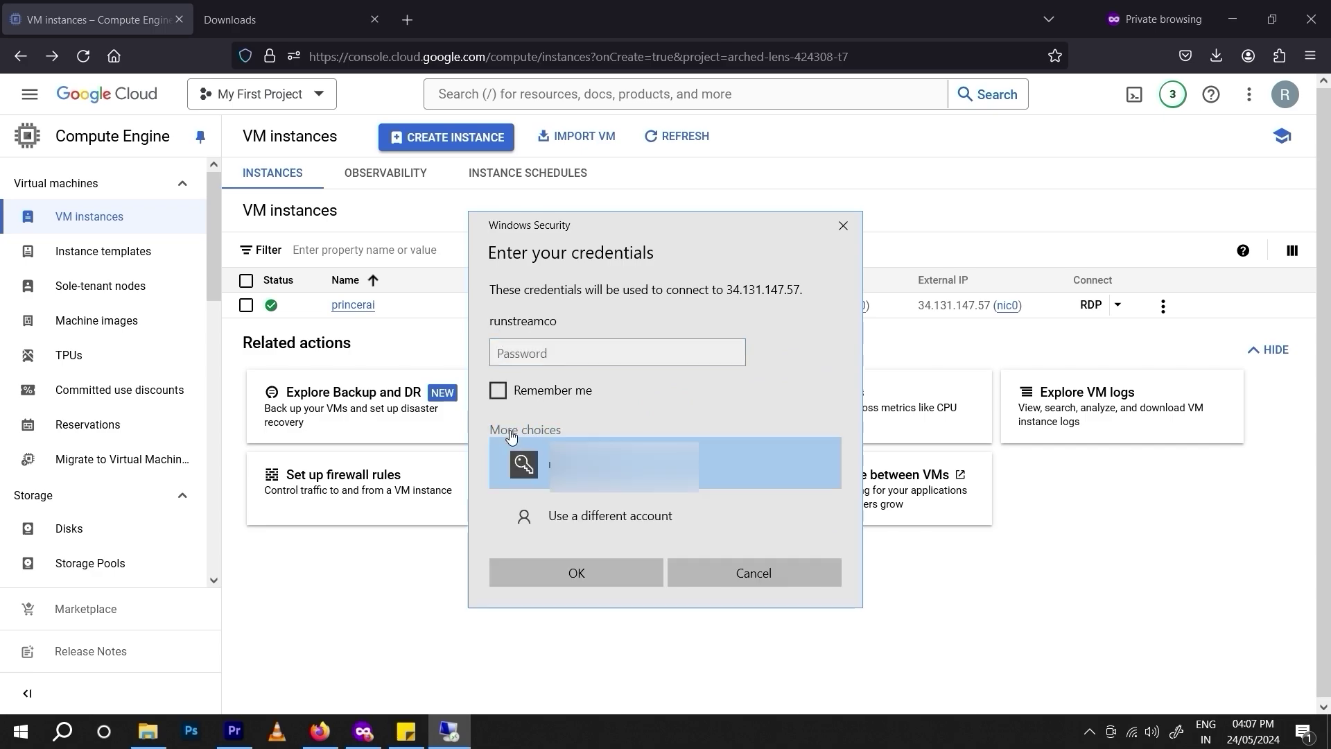
click(549, 519)
text(prin)
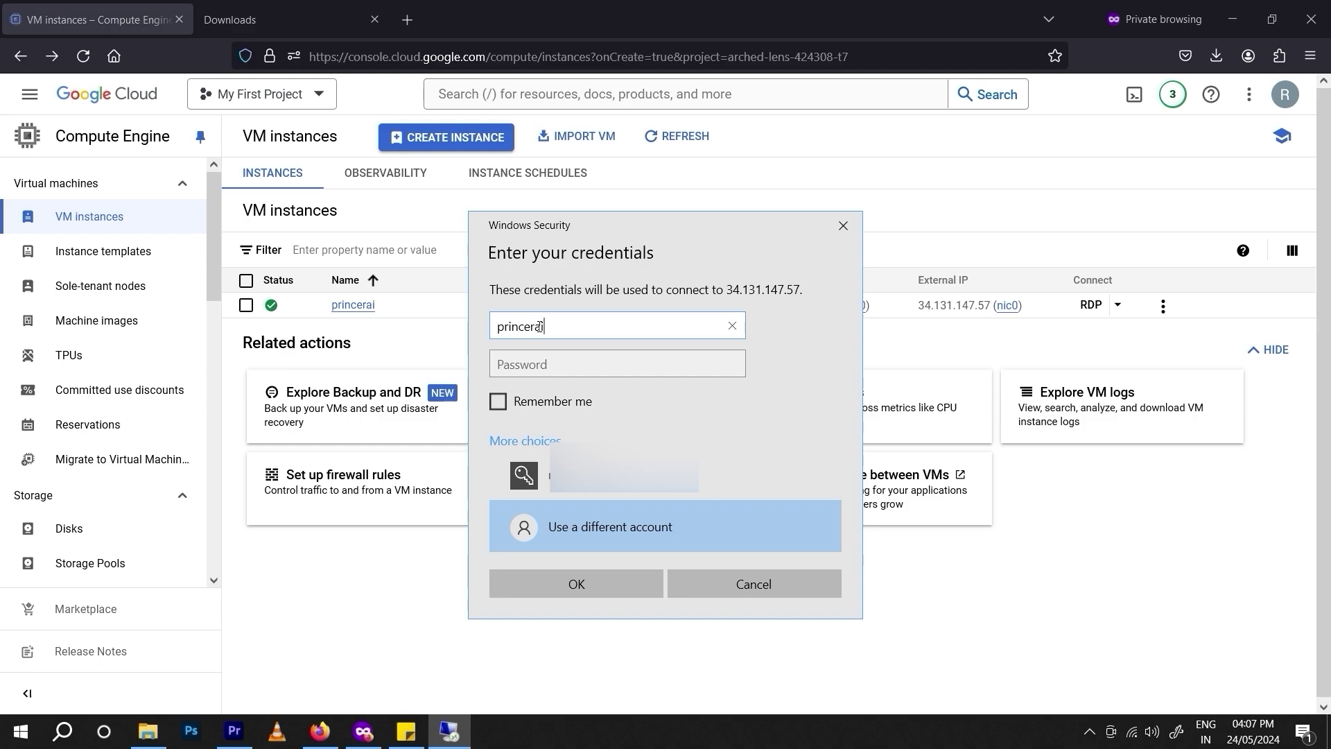
text(cerai1)
click(406, 731)
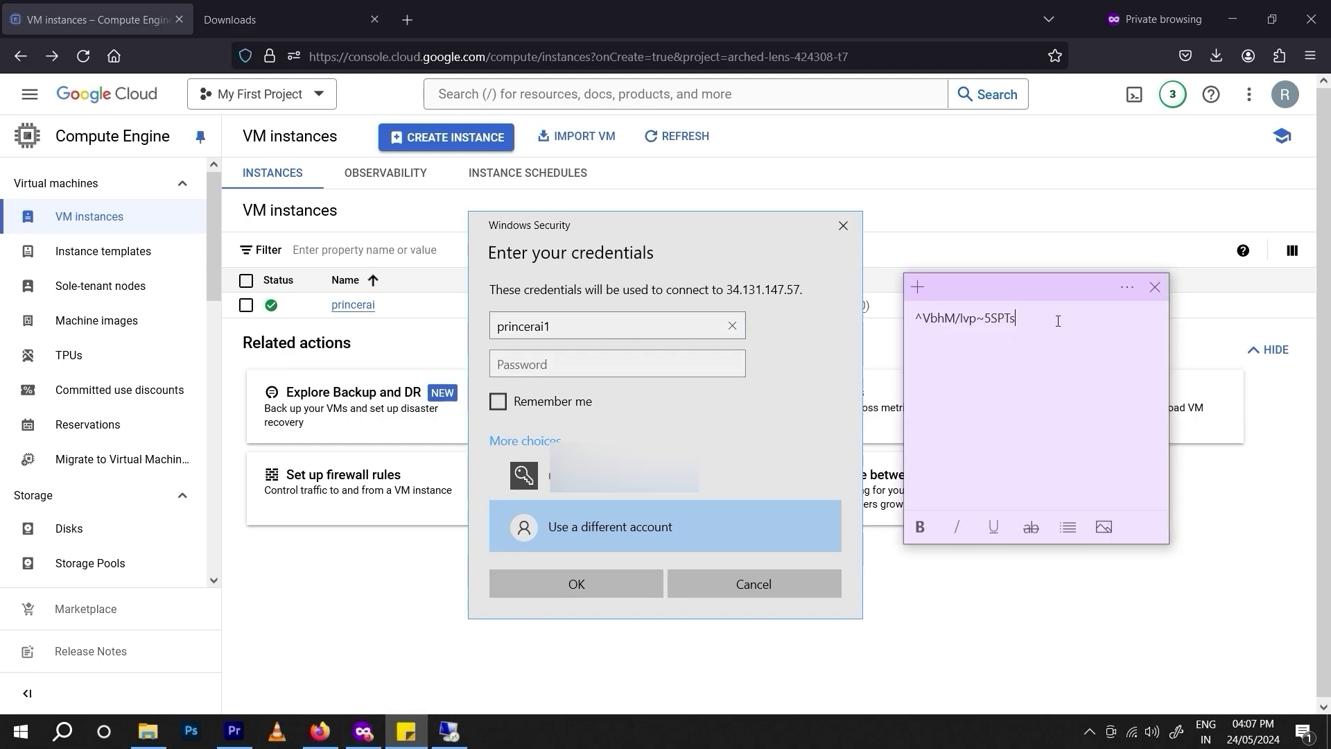
drag(1061, 318, 861, 306)
click(617, 364)
key(ctrl+v)
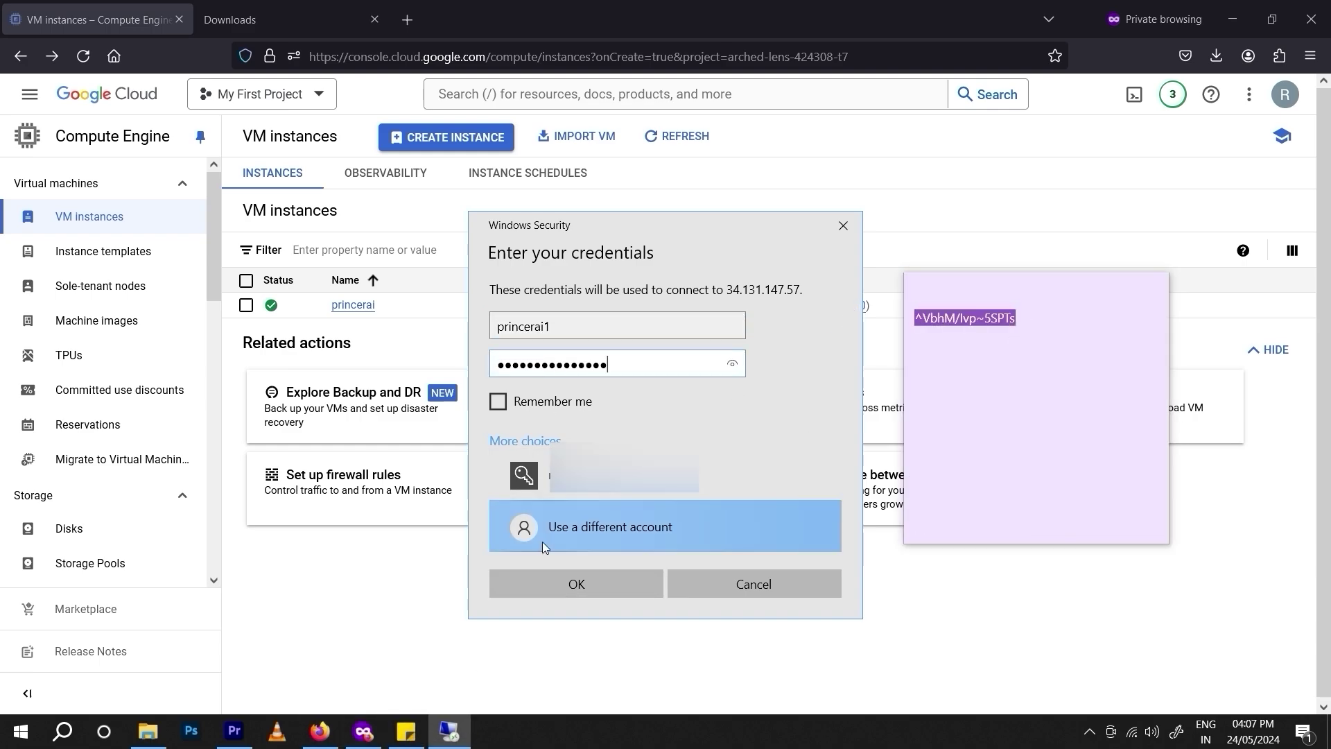
click(594, 589)
click(724, 502)
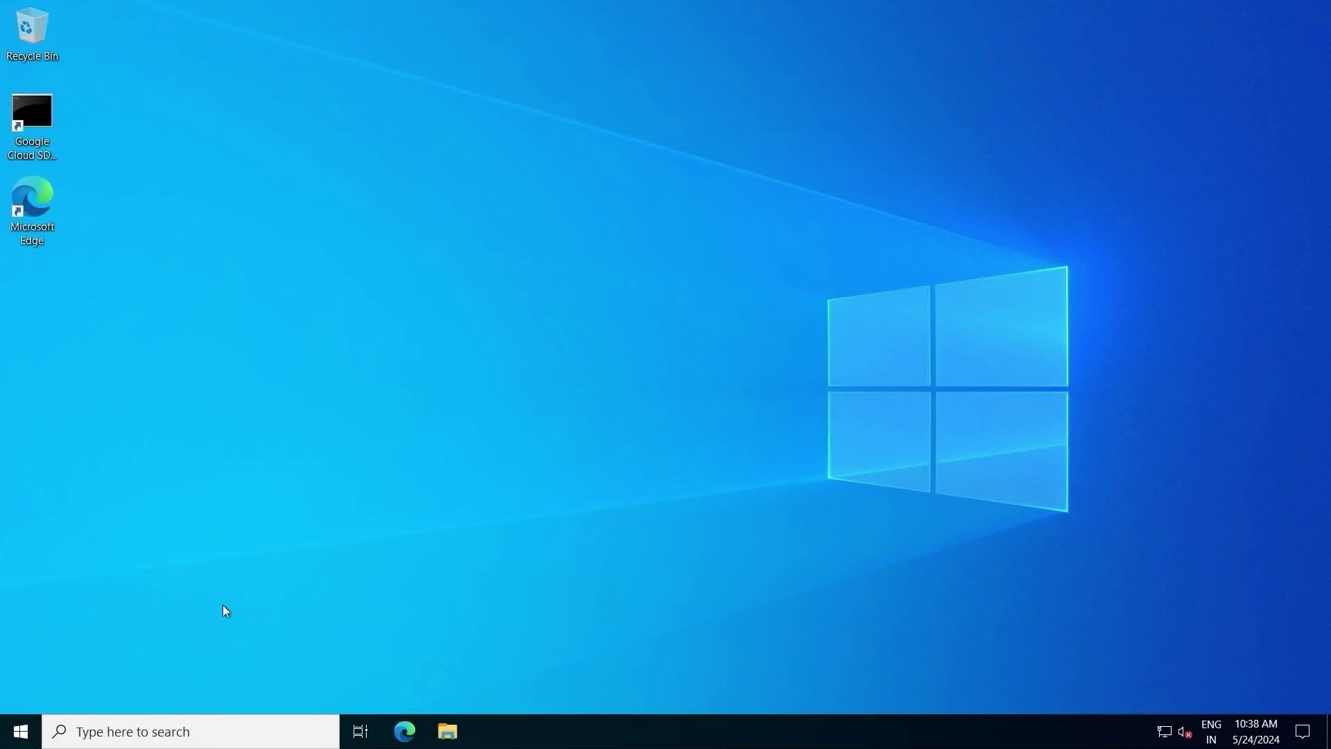
key(super)
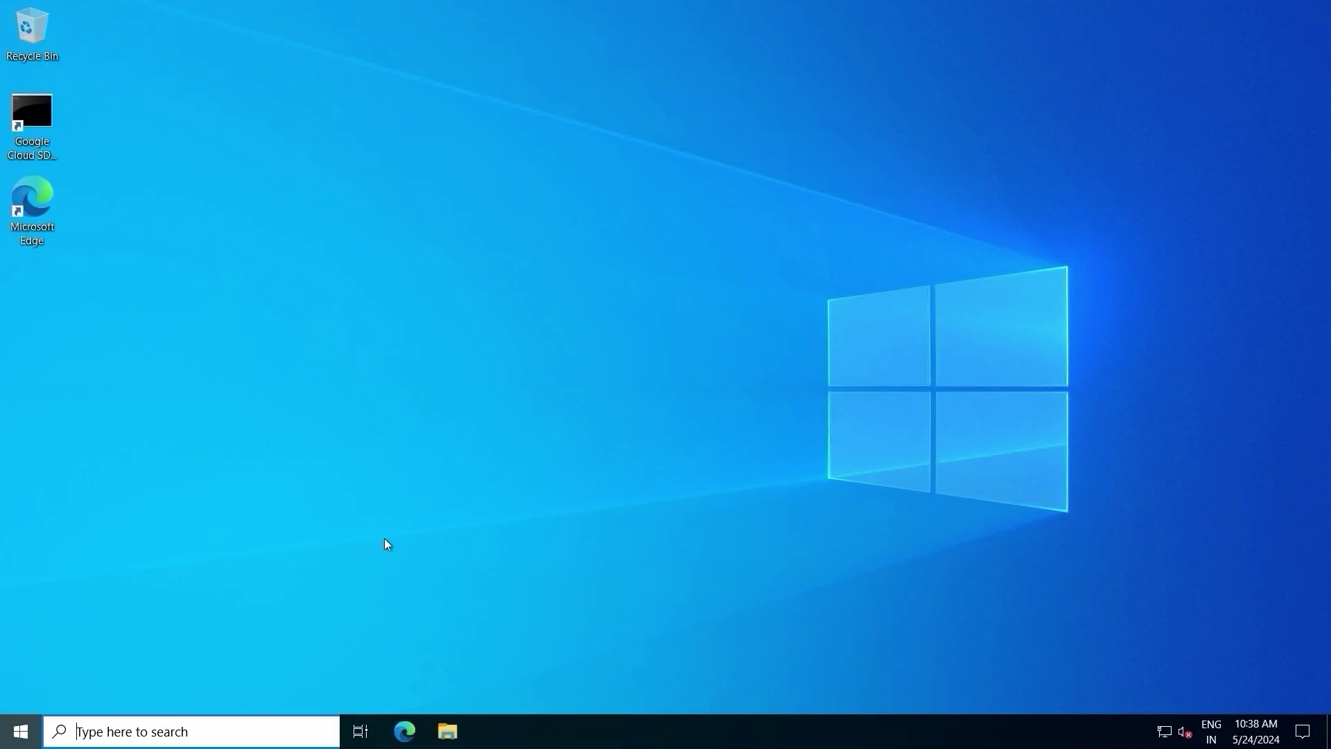
text(about)
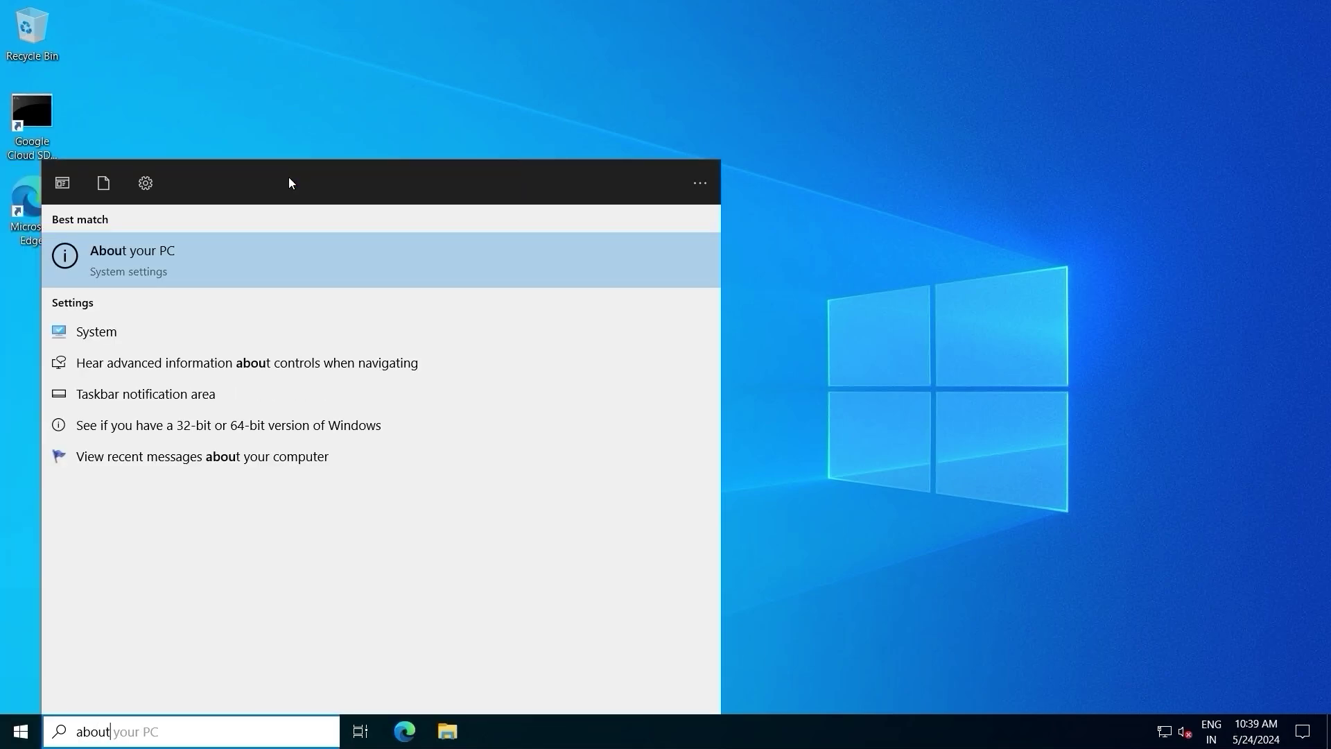
click(252, 271)
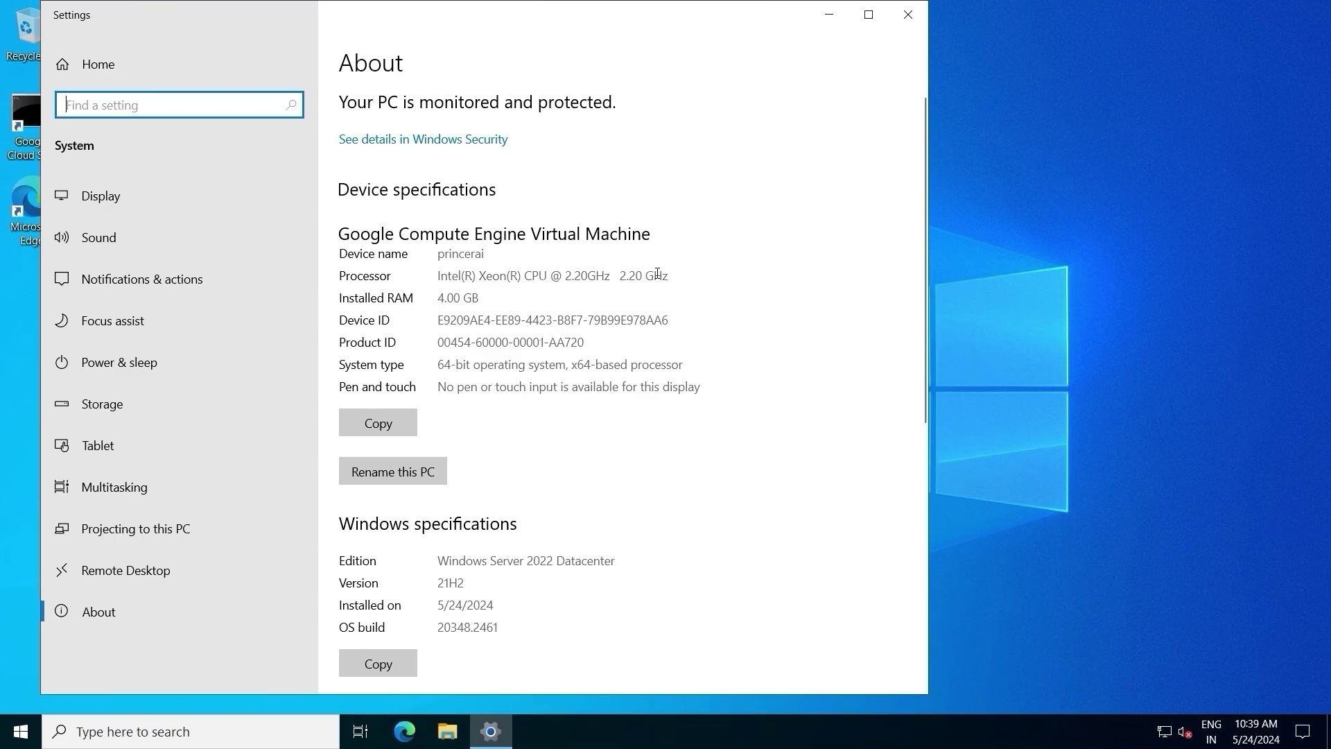
scroll(539, 368, down, 3)
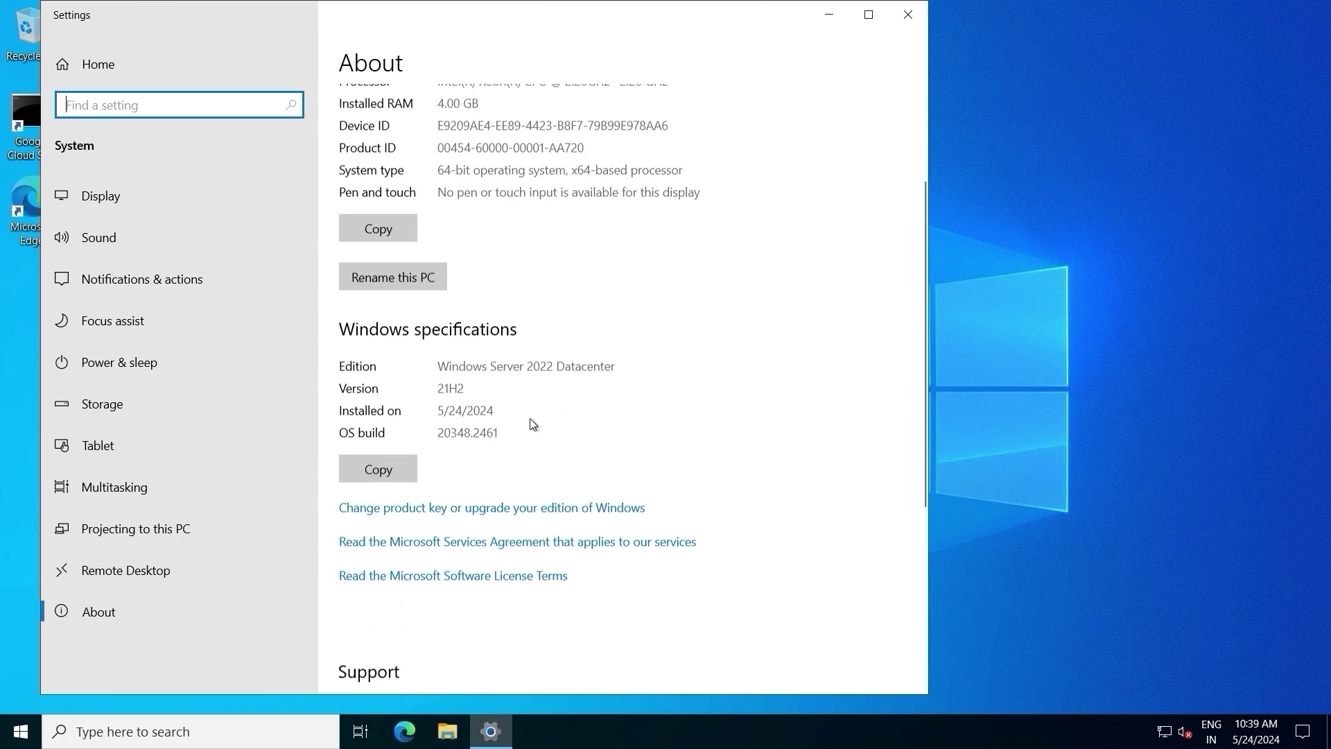
click(908, 15)
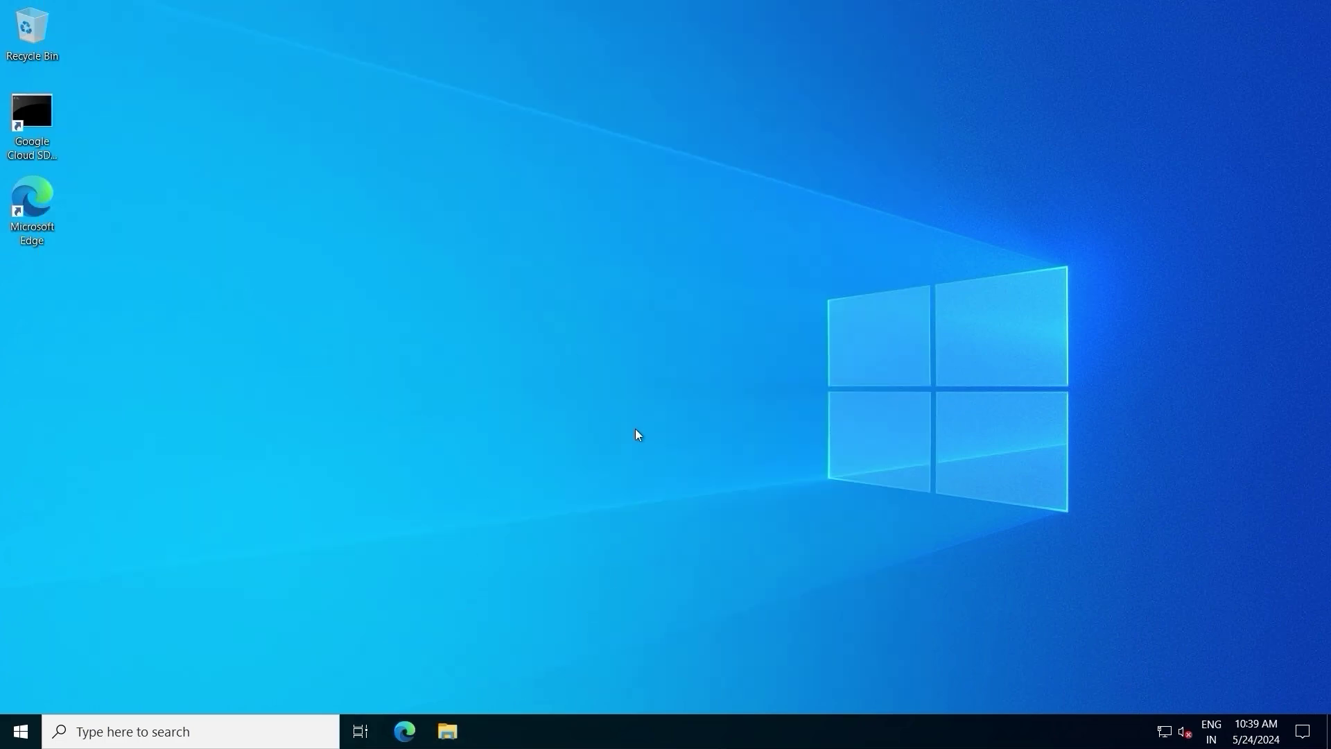
key(super+e)
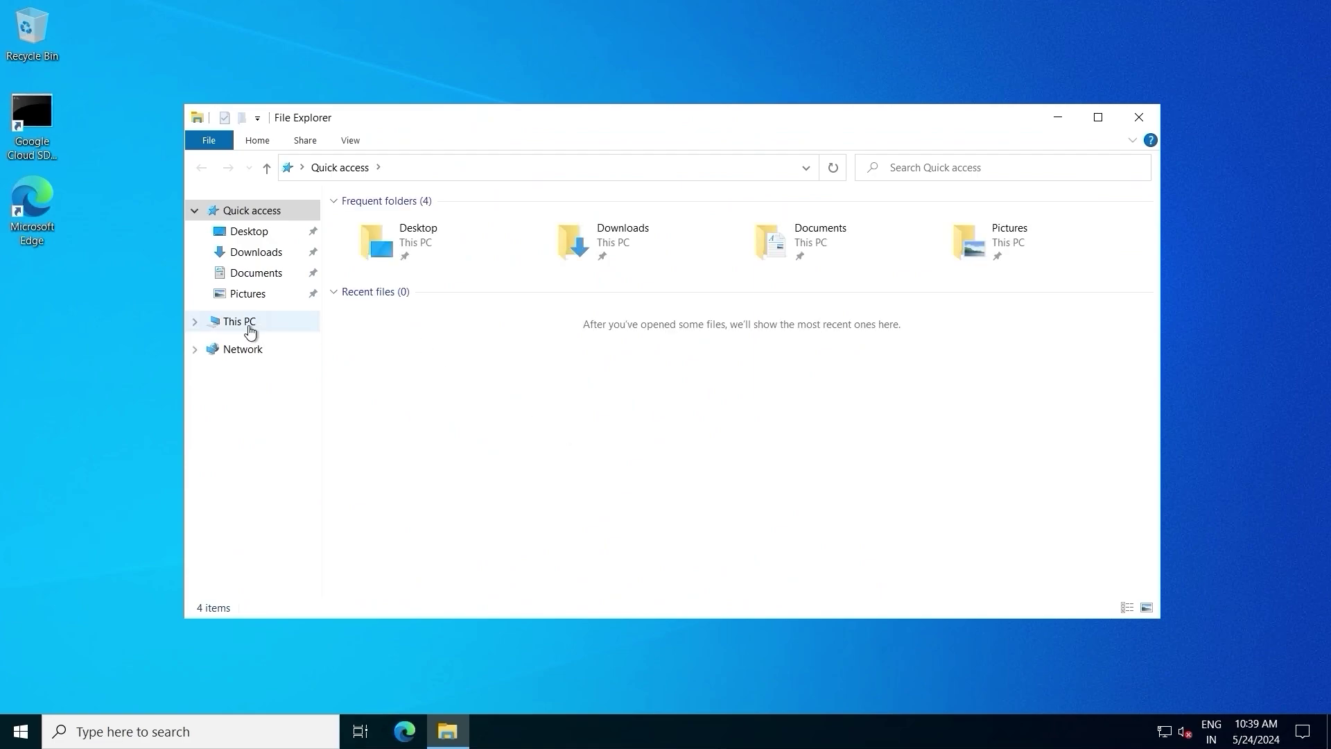
click(244, 324)
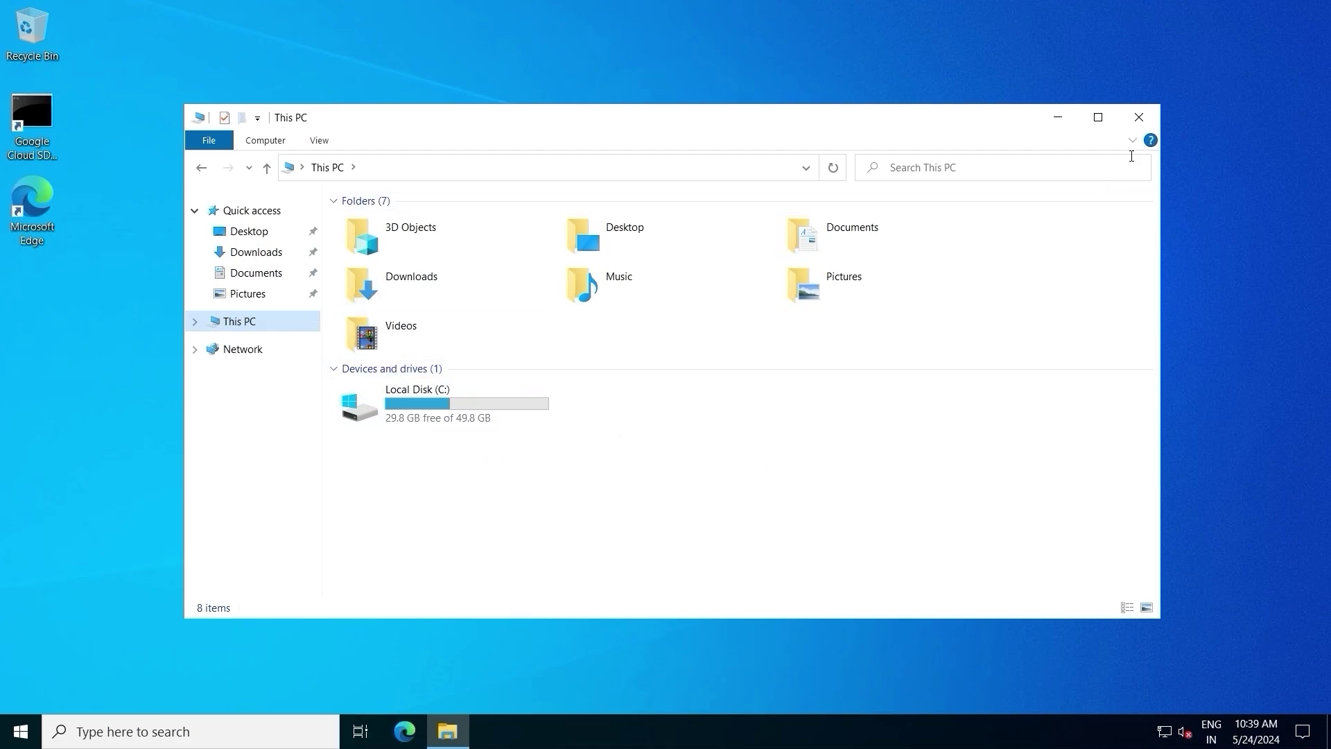
click(1139, 117)
click(415, 737)
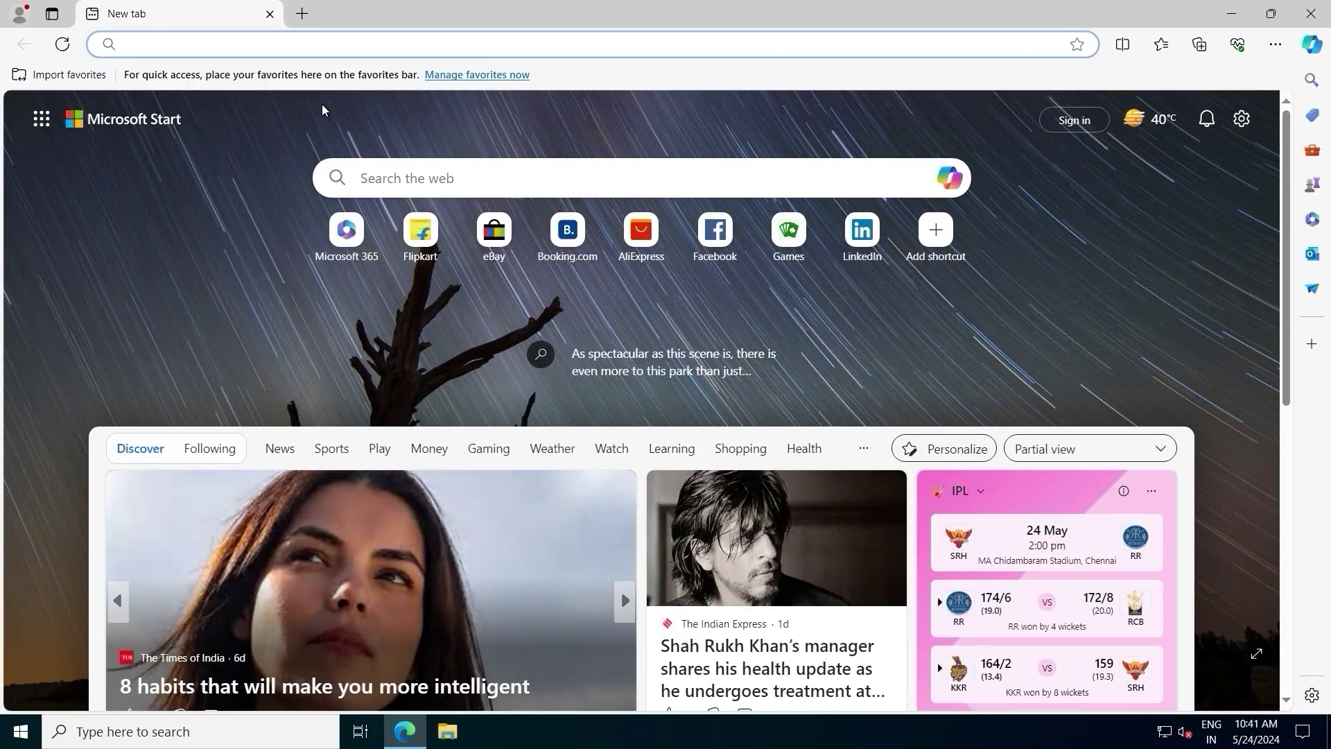
Step: Search 'chrome download' in Edge, download ChromeSetup.exe from Google's page and allow it to run
text(chrome)
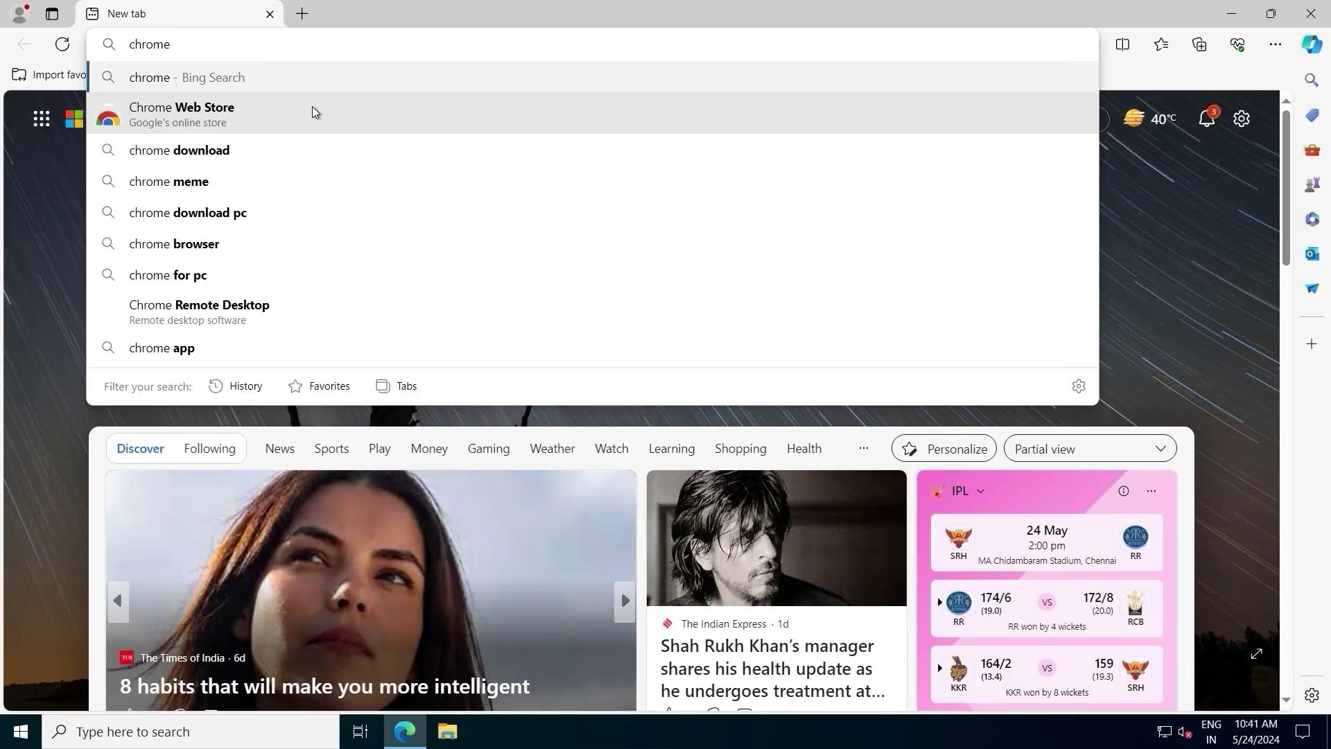
click(280, 152)
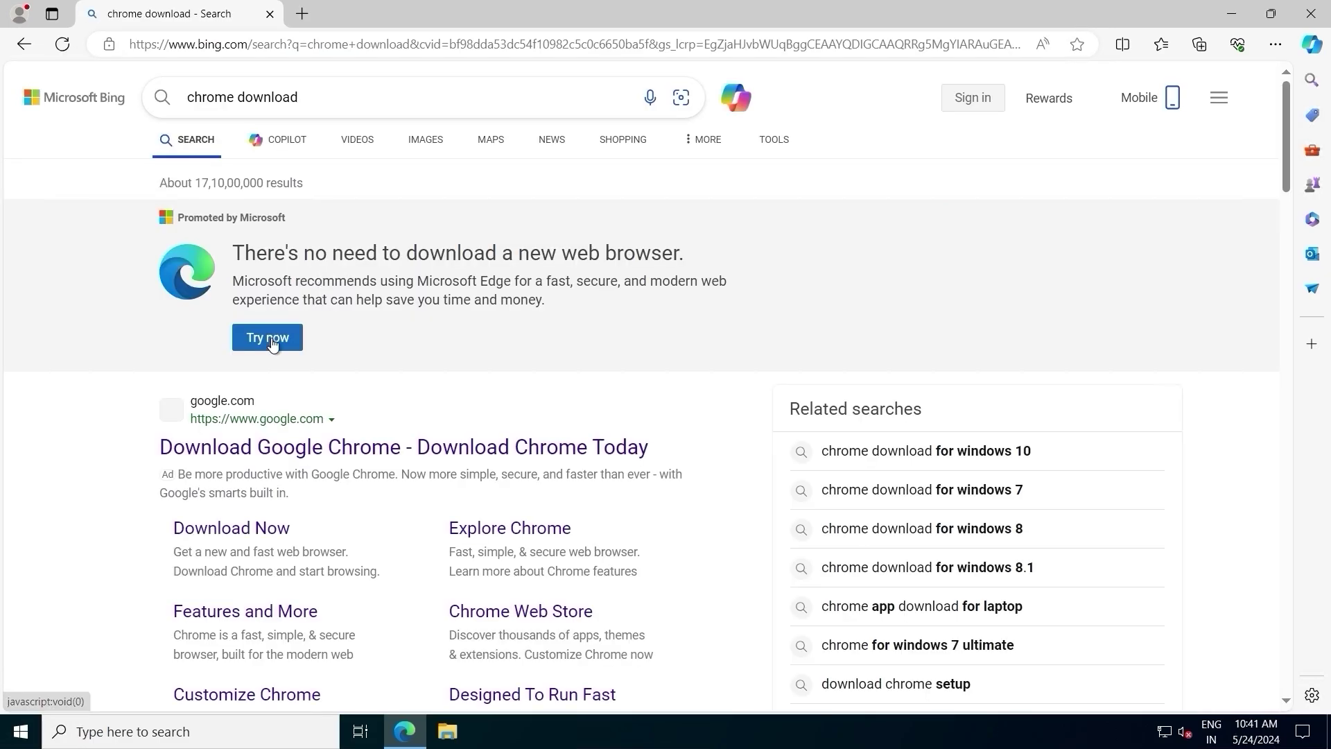
click(389, 448)
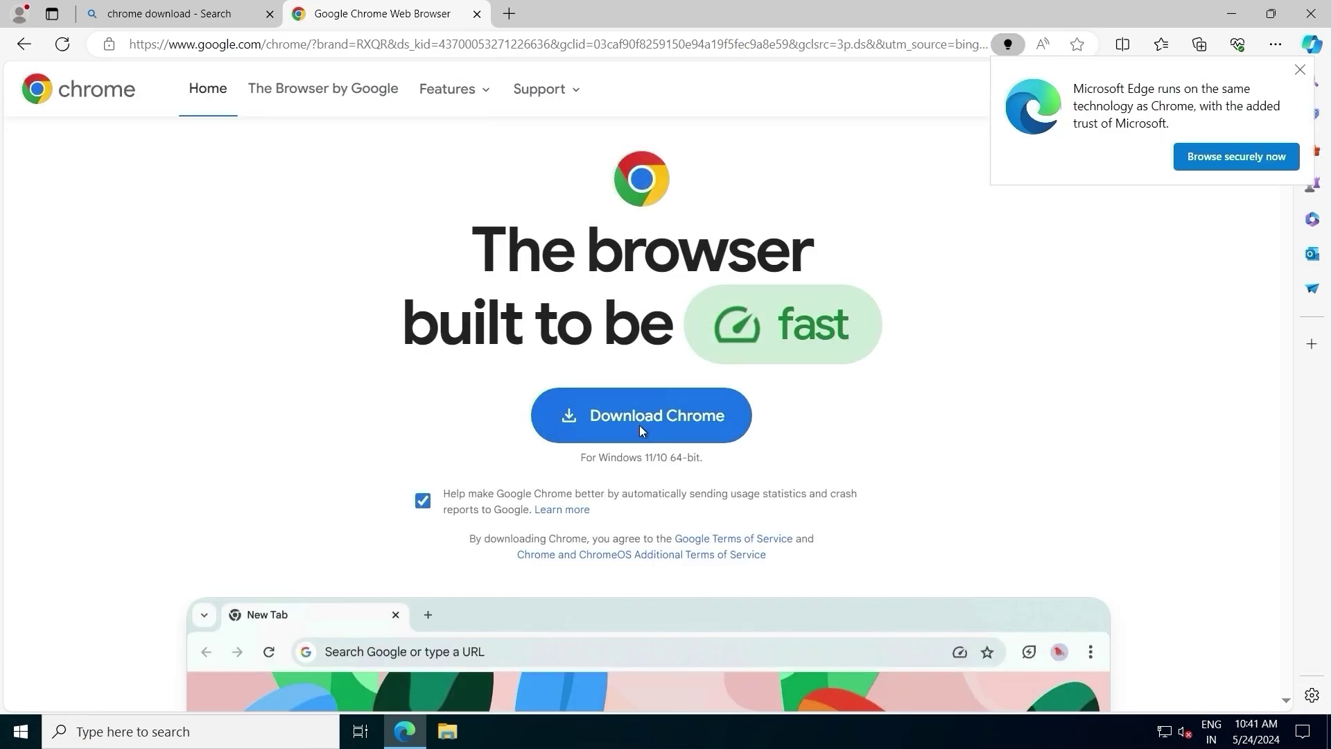
click(639, 424)
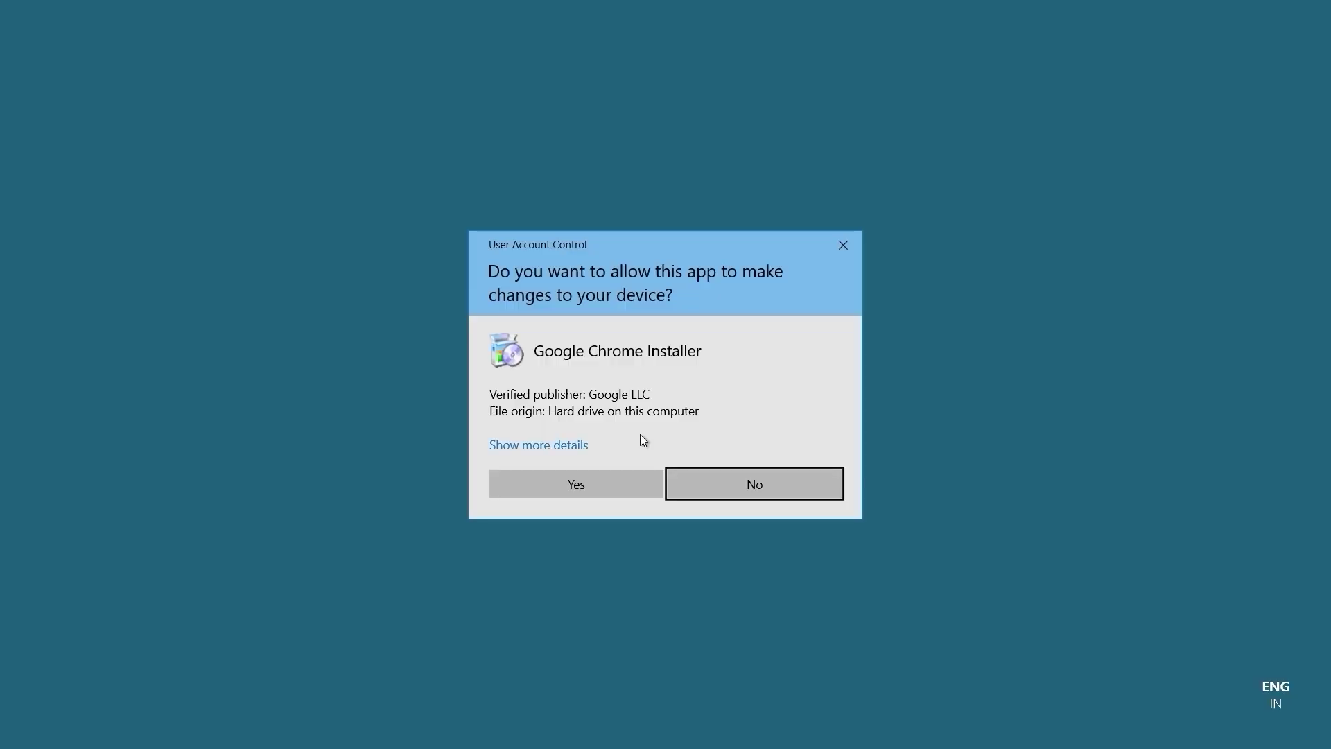
click(600, 484)
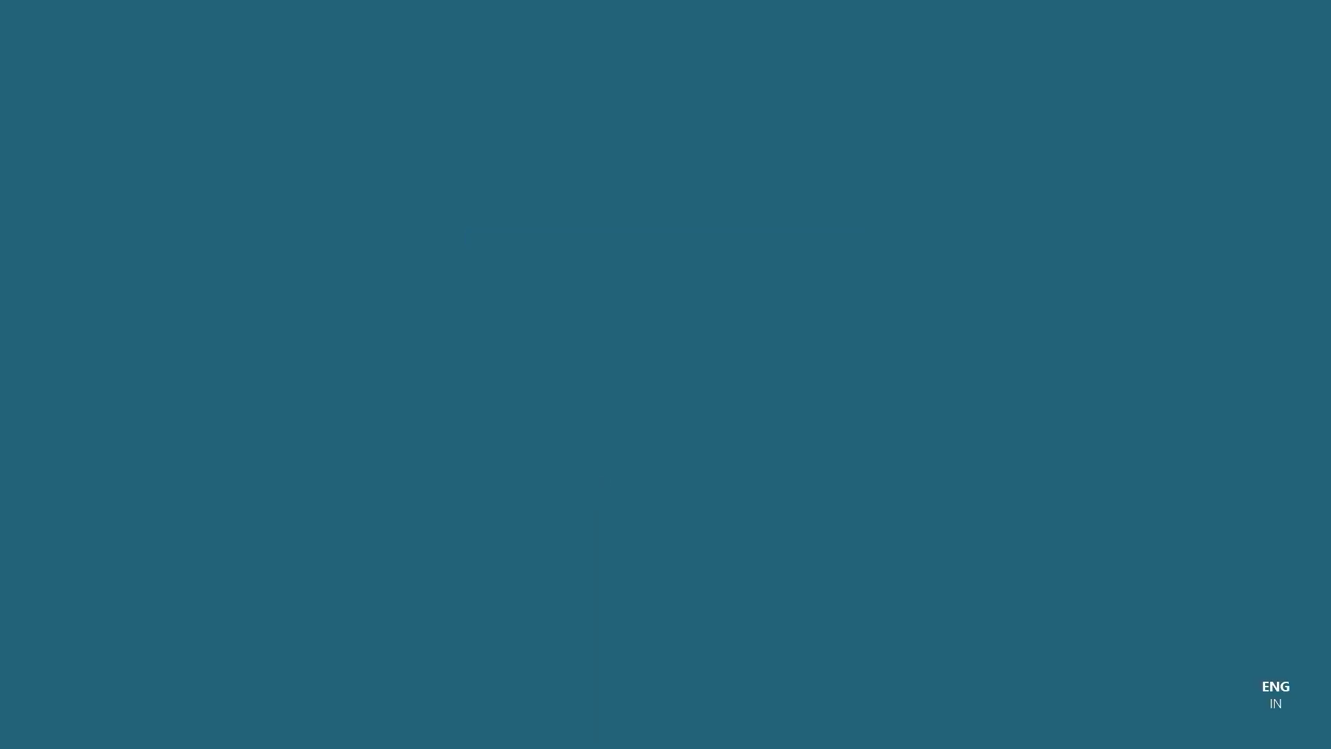